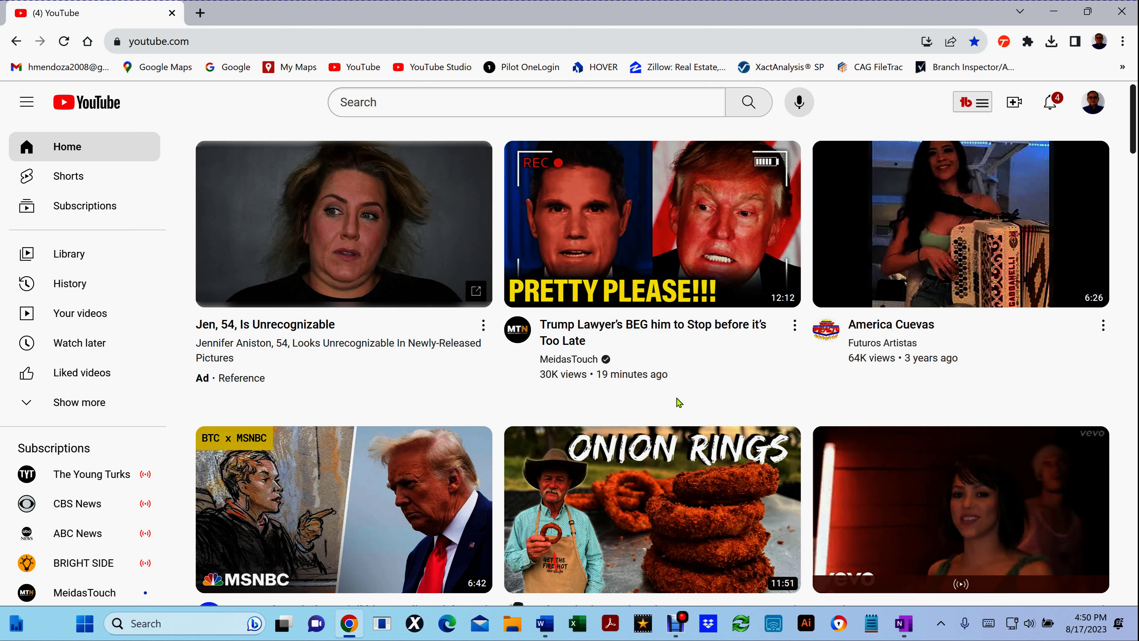
- Snip the caption area beneath the first YouTube ad and paste the capture onto the untitled OneNote page
key("super+shift+s")
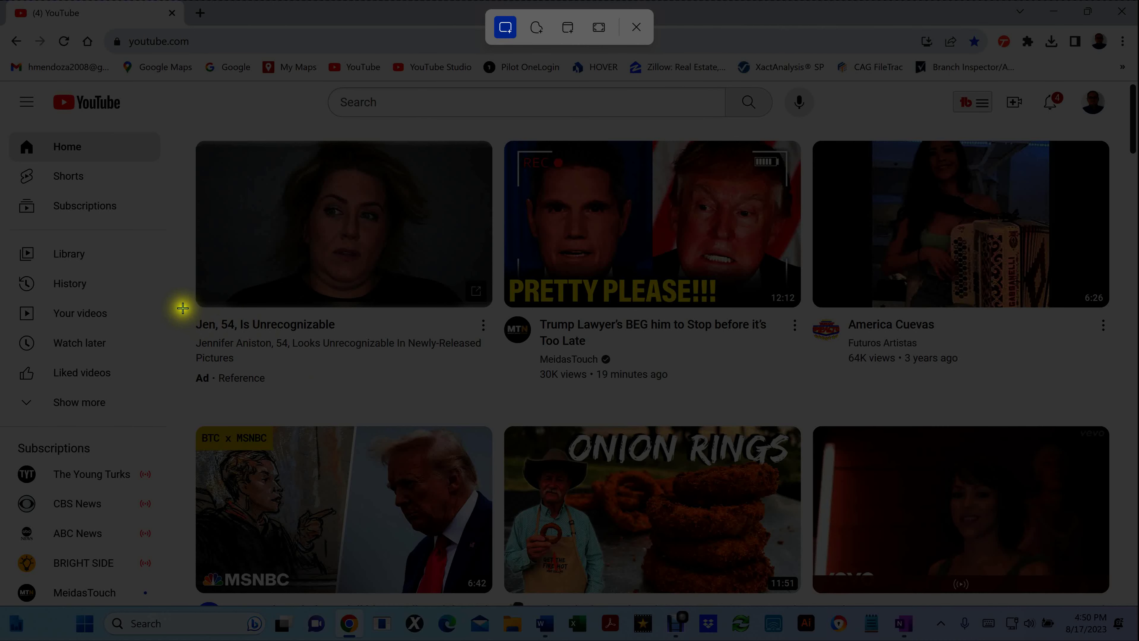
left_click_drag(183, 309, 499, 402)
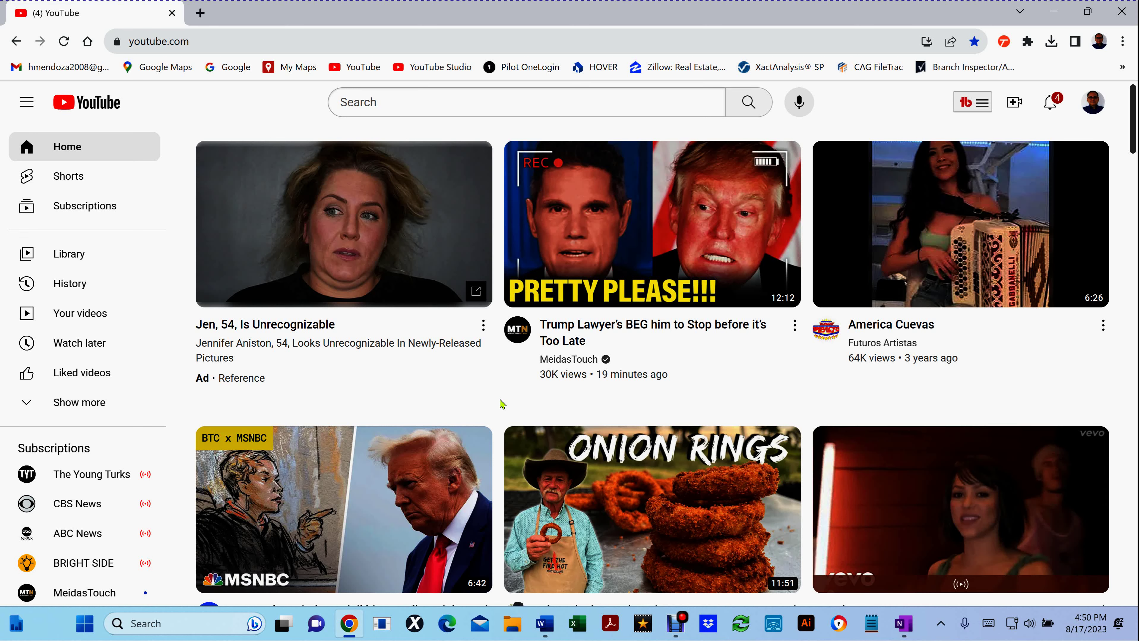
left_click(909, 628)
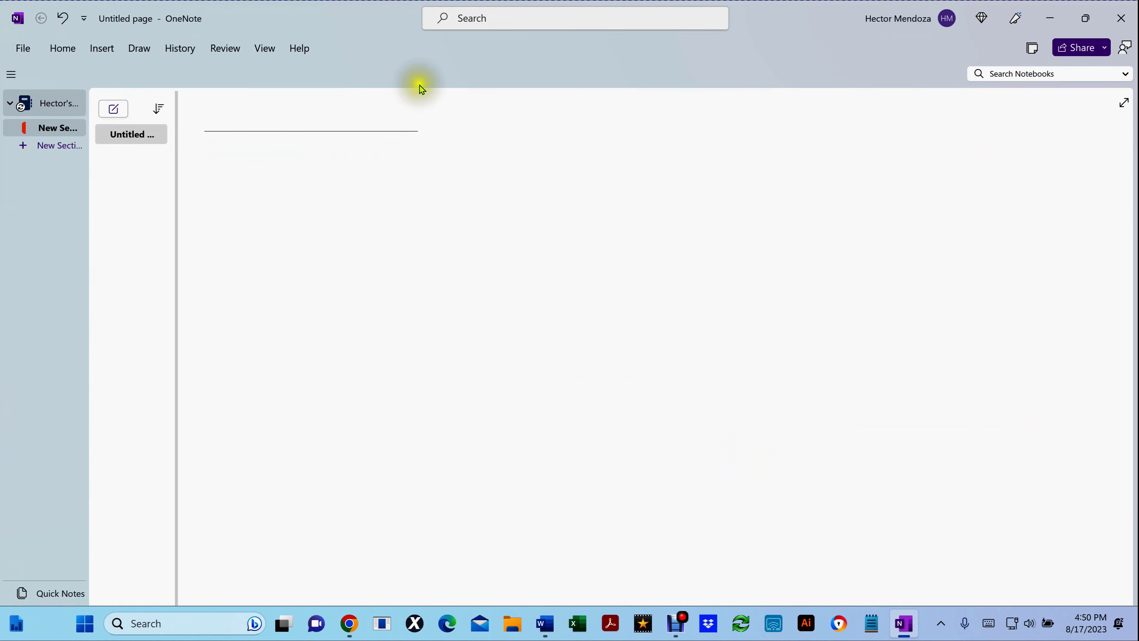
left_click(234, 109)
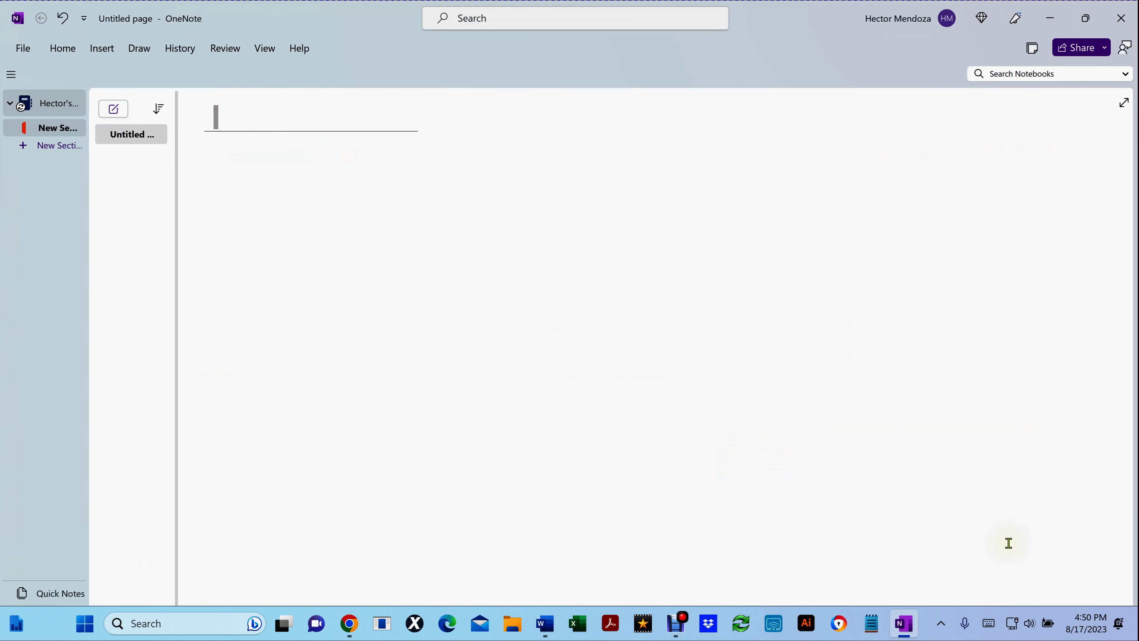
type("Jen, 54, Is Unrecognizable Jennifer Aniston, 54, Looks Unrecognizable In Newly-Released Pictures Ad · Reference")
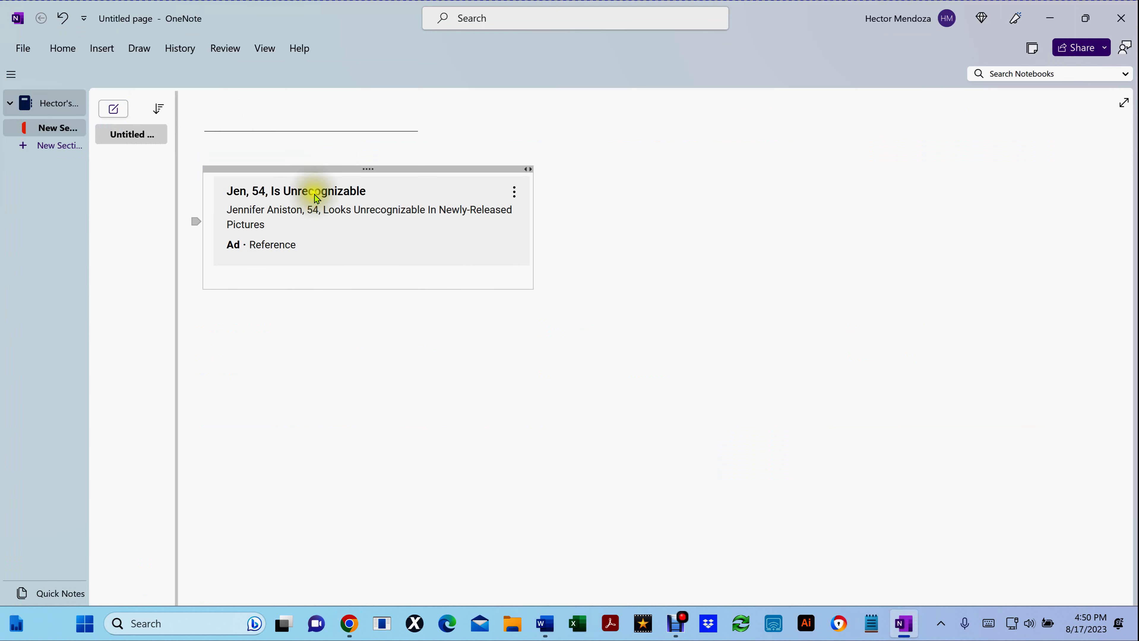
- Copy the text from the pasted picture and insert it as text only in the blank Word document
left_click(301, 210)
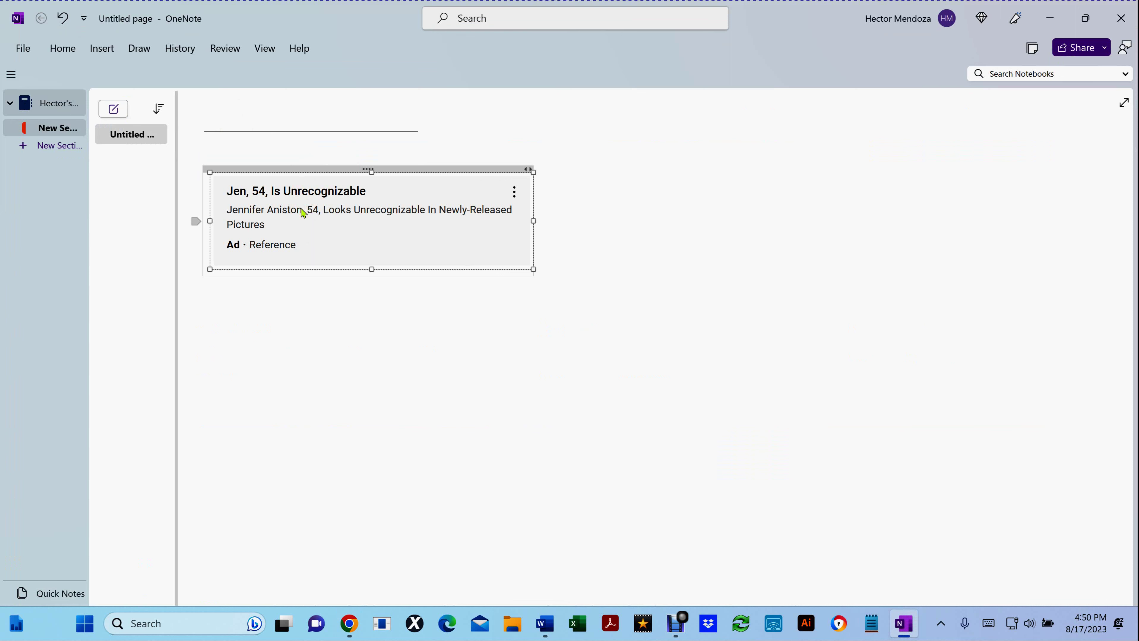
right_click(302, 211)
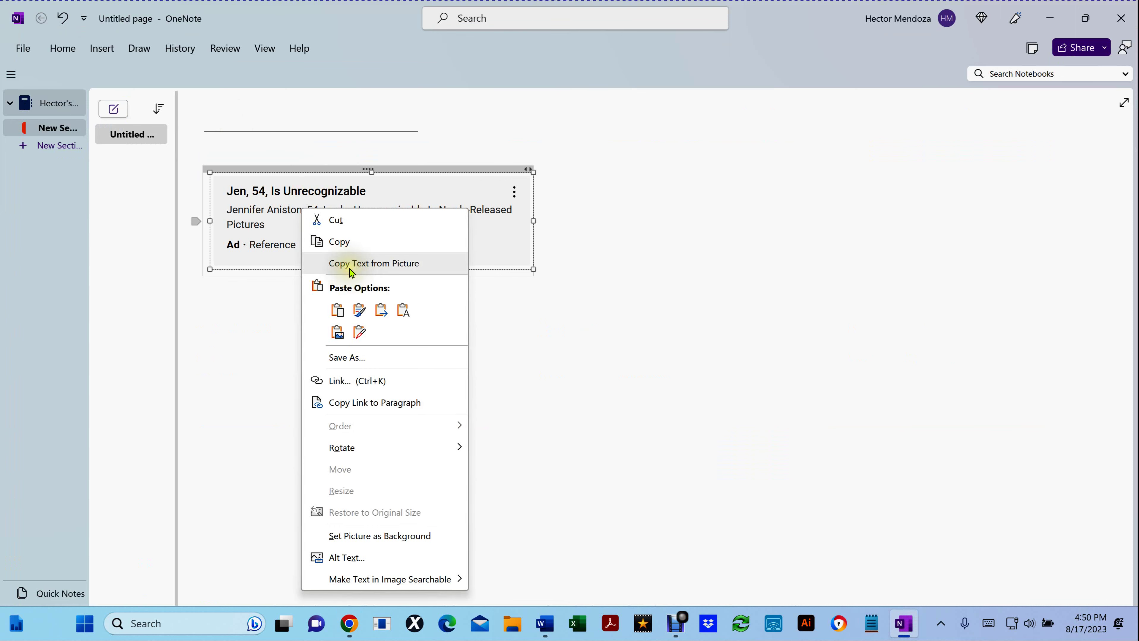
left_click(350, 269)
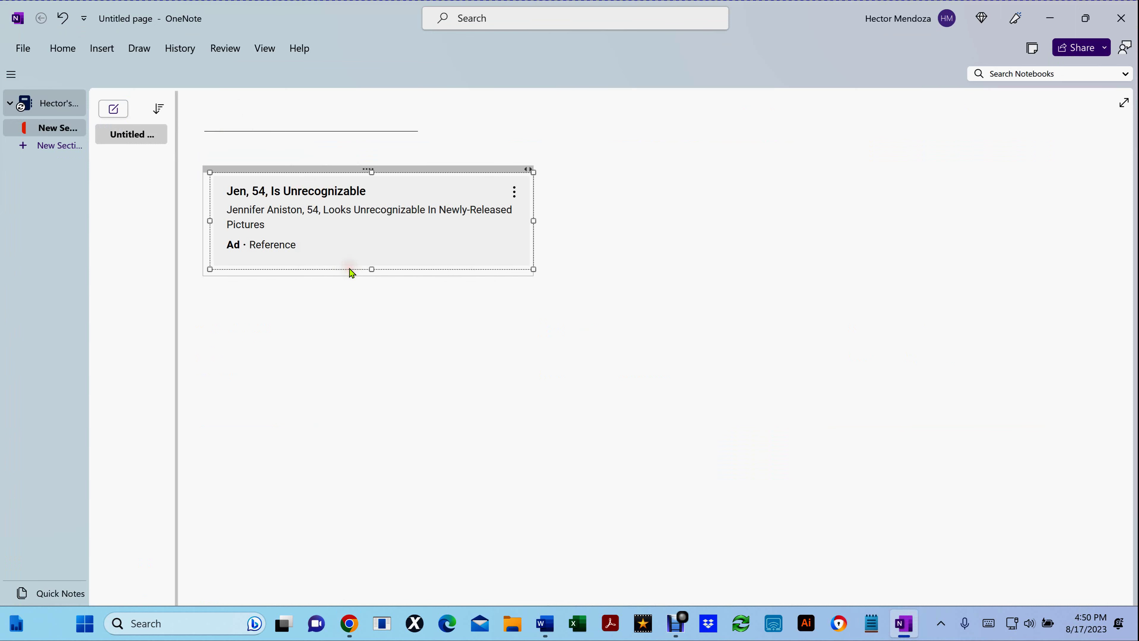
left_click(543, 623)
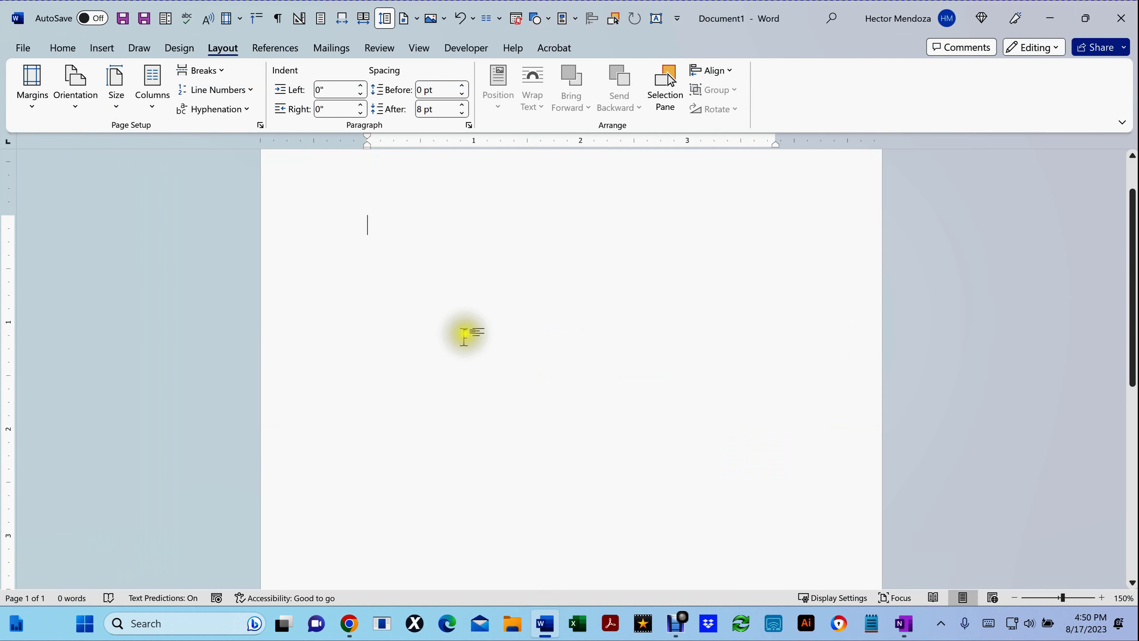
right_click(371, 225)
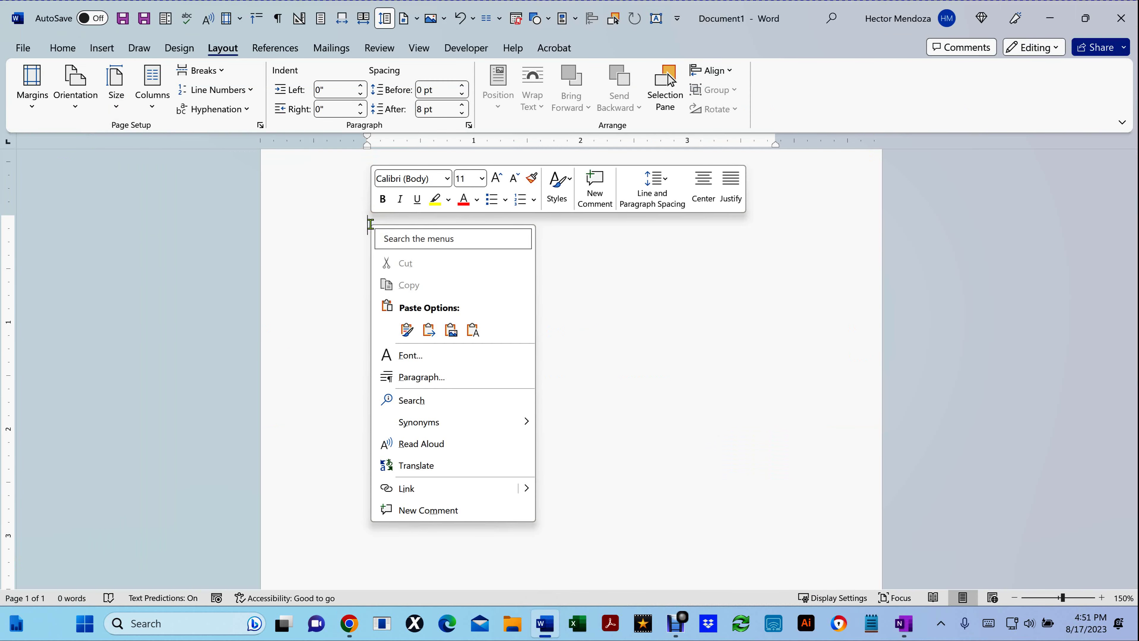
left_click(473, 331)
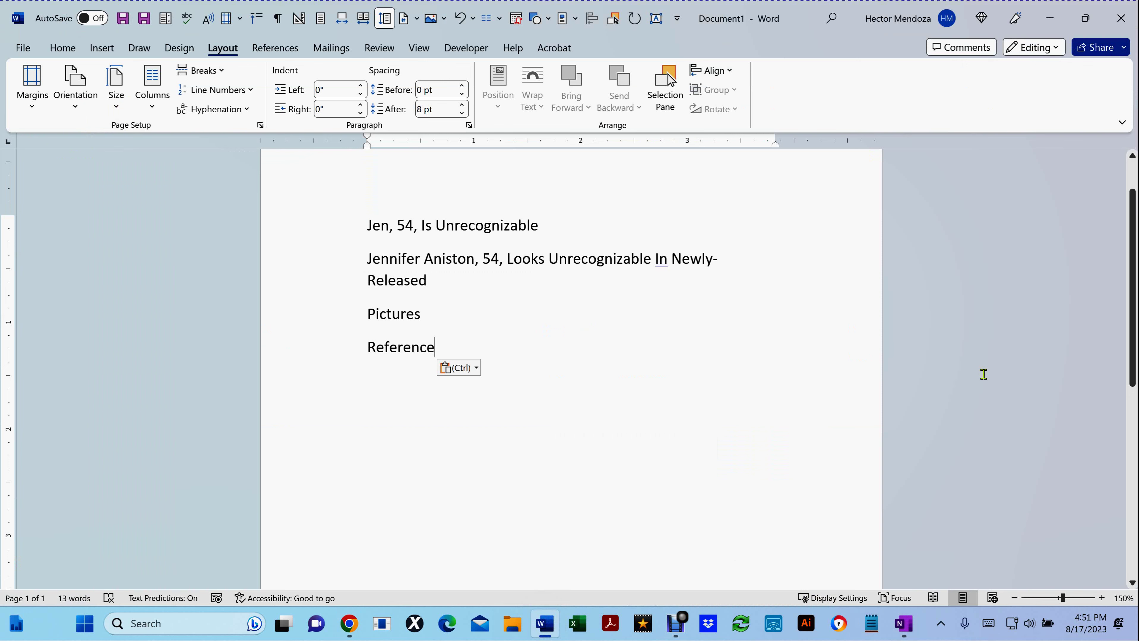
- Arrange the Word document and the YouTube browser window side by side and compare the pasted text with the original caption
key("super+Right")
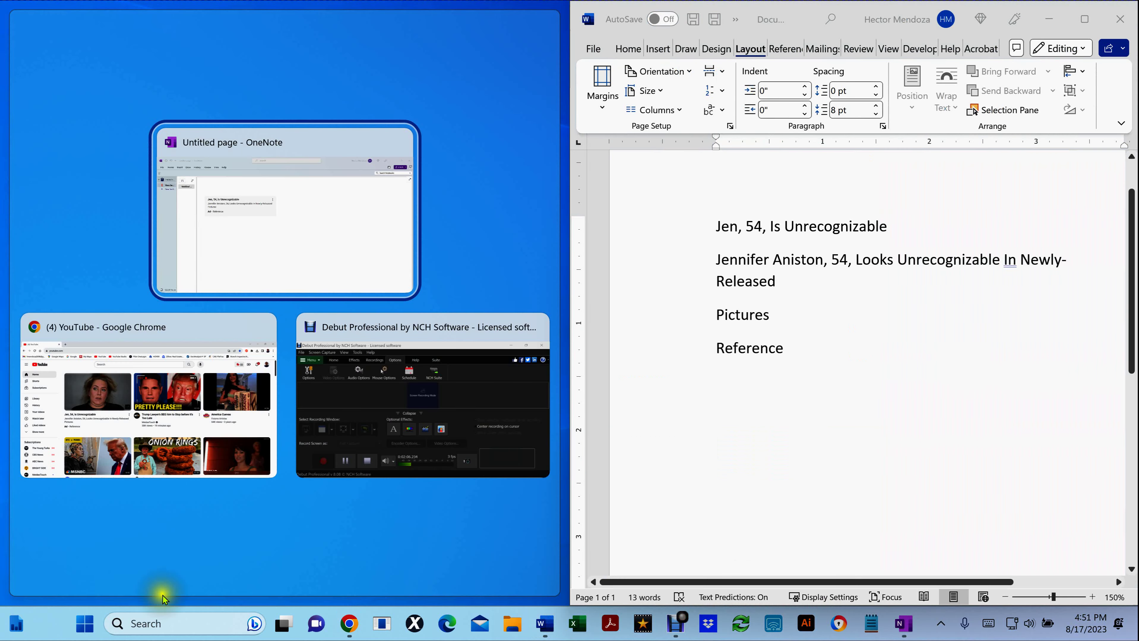
left_click(191, 330)
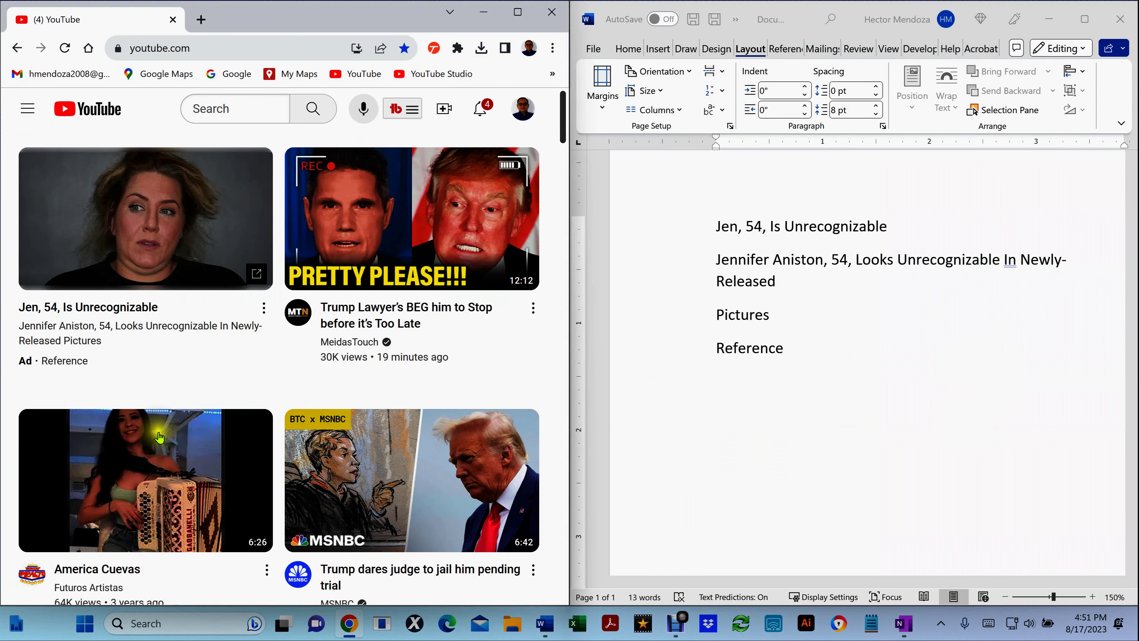
left_click(861, 315)
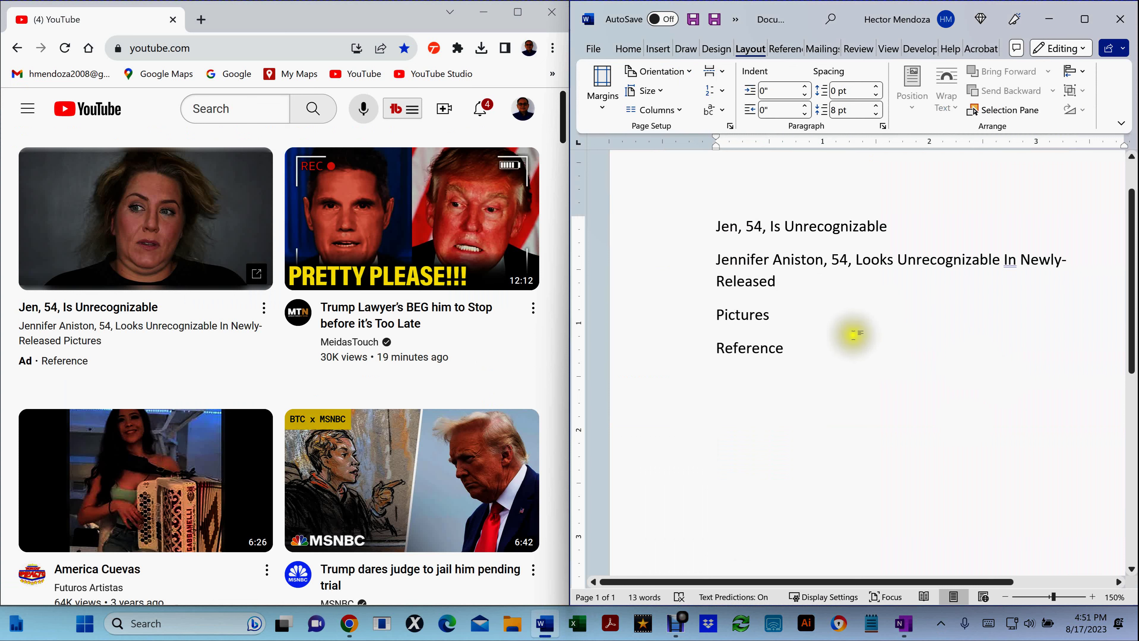
left_click_drag(812, 354, 712, 226)
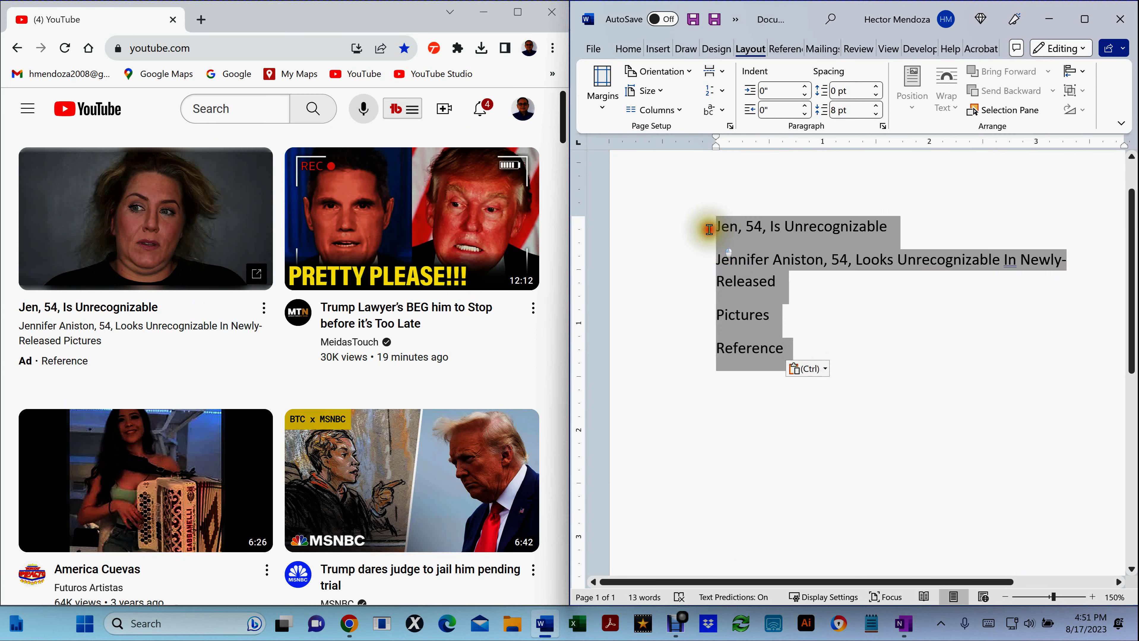
left_click(867, 333)
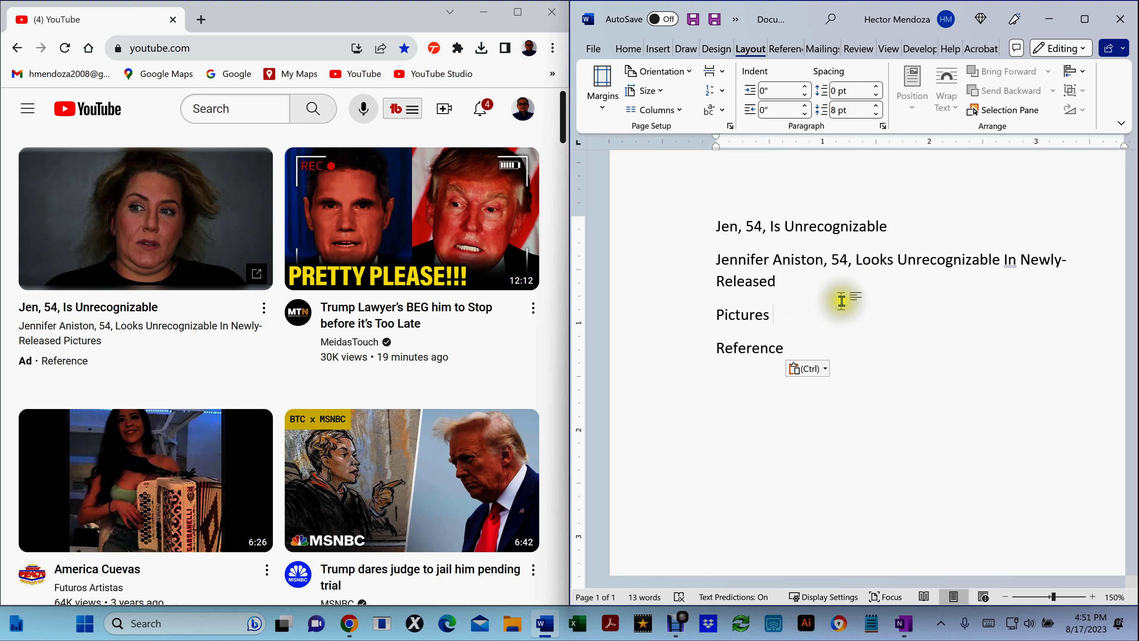
- Make the line "Jen, 54, Is Unrecognizable" bold and insert a bold "Ad" before "Reference" in the last line
triple_click(757, 227)
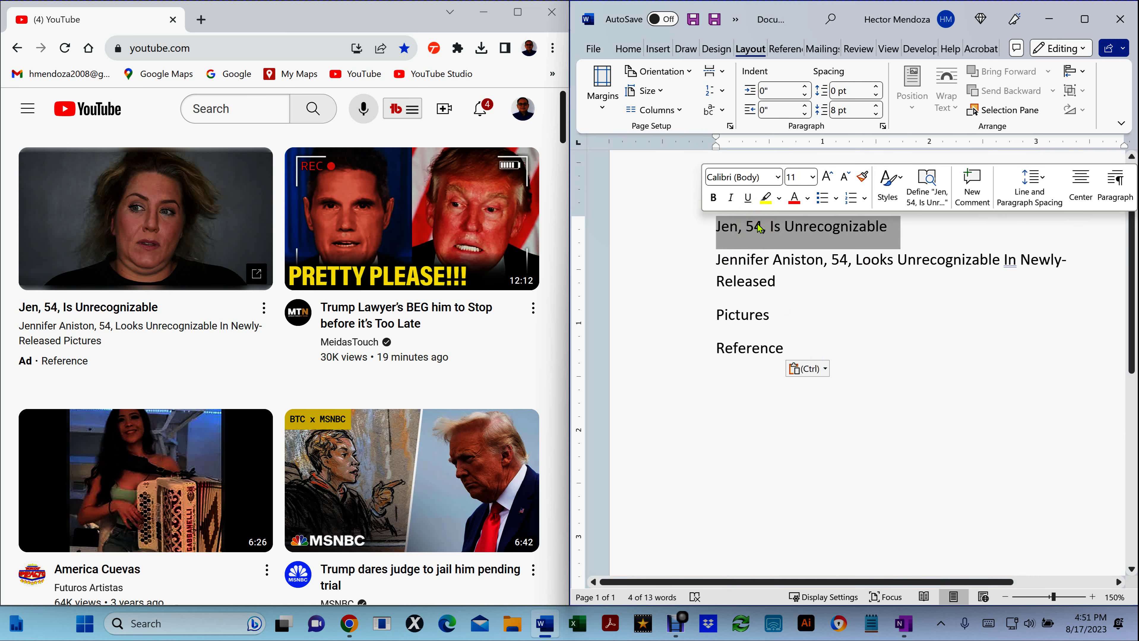
key("ctrl+b")
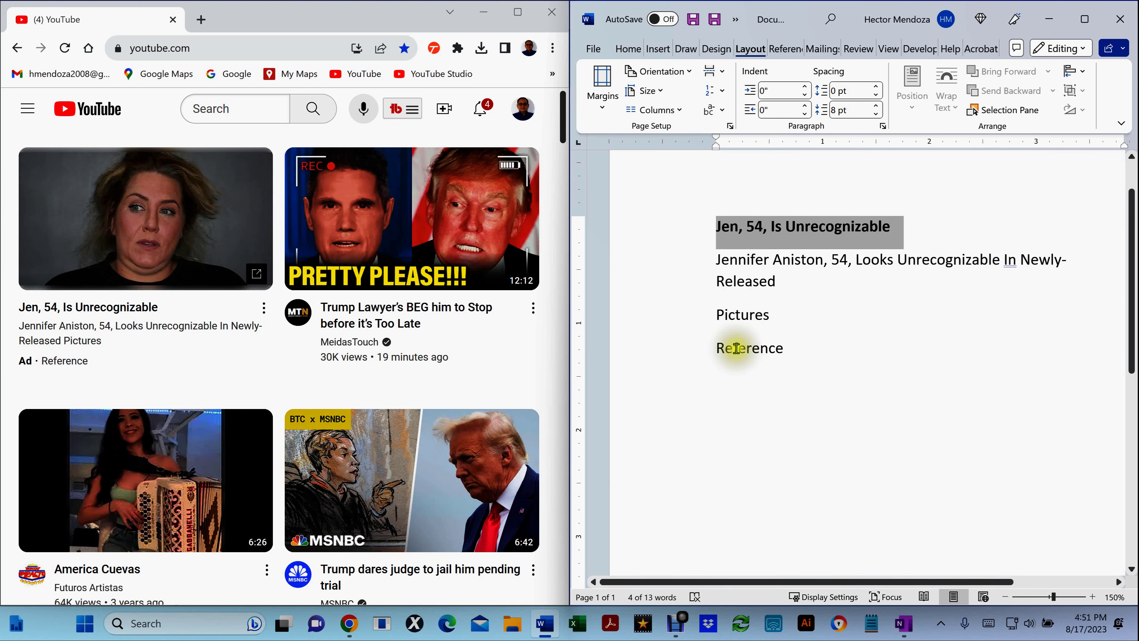
left_click(717, 350)
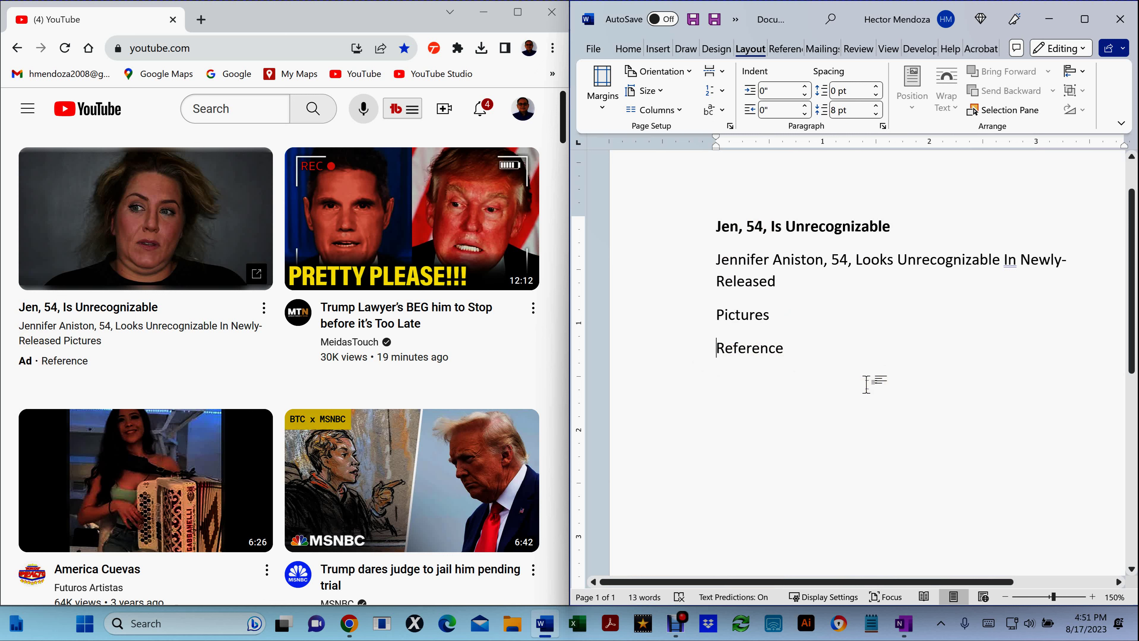
type("Ad")
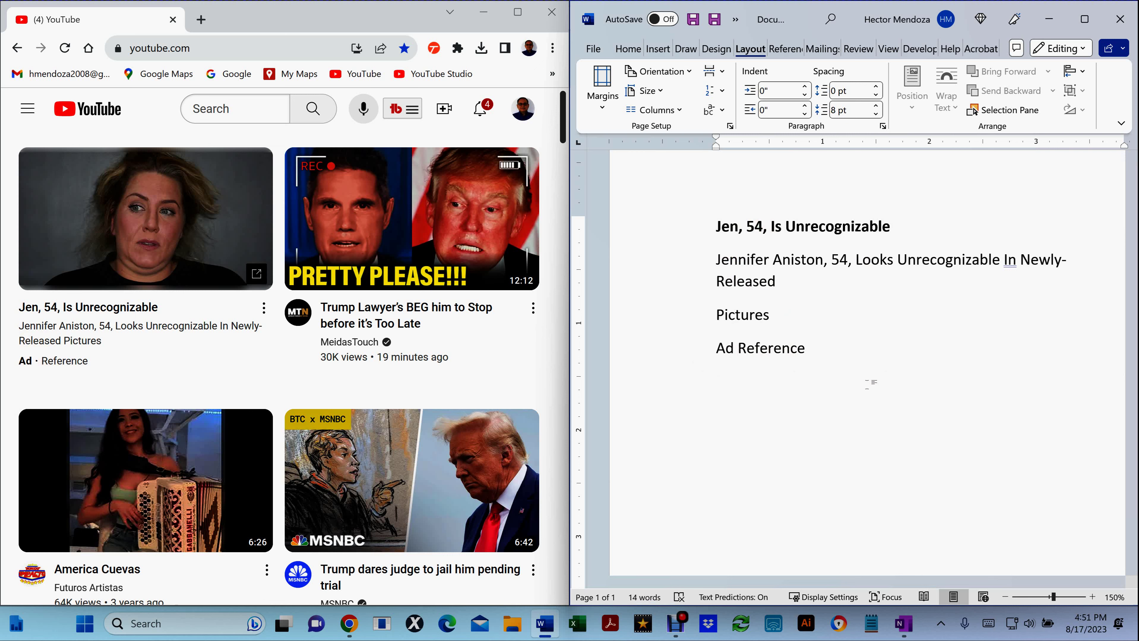
key("shift+Home")
key("shift+Left")
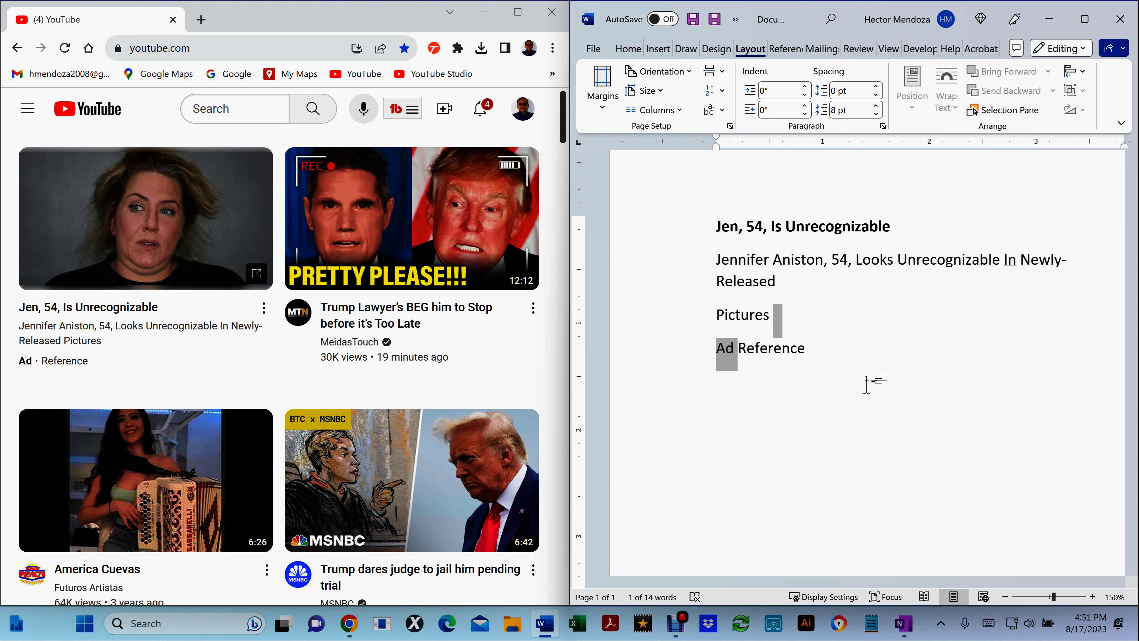
key("shift+Right")
key("ctrl+b")
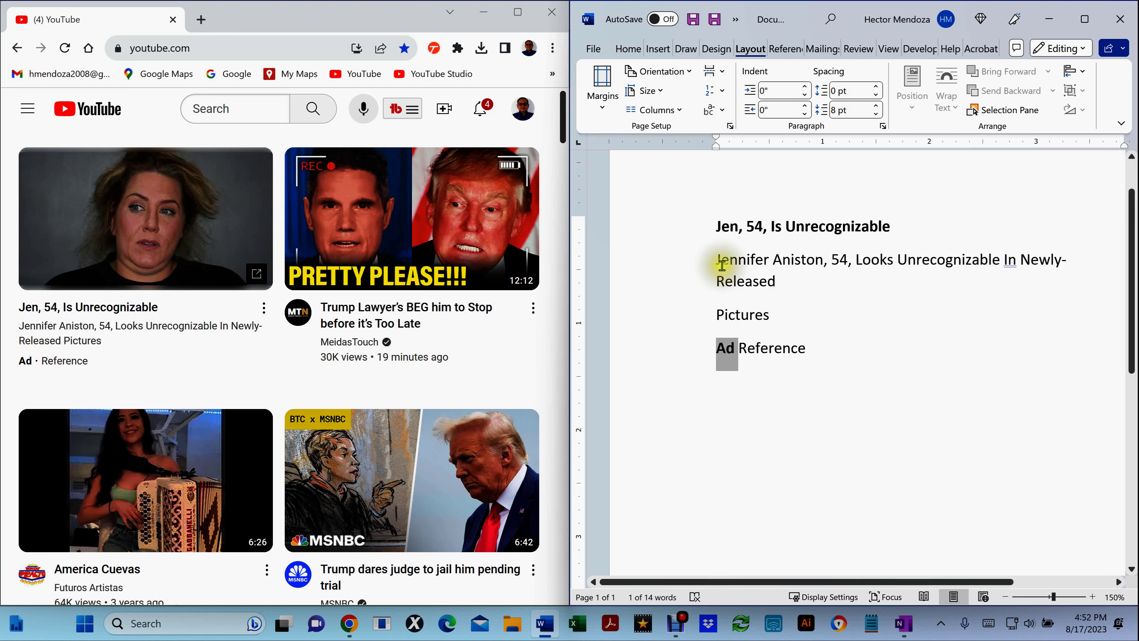
- Underline the second paragraph, from "Jennifer Aniston" to "Newly-Released"
triple_click(794, 285)
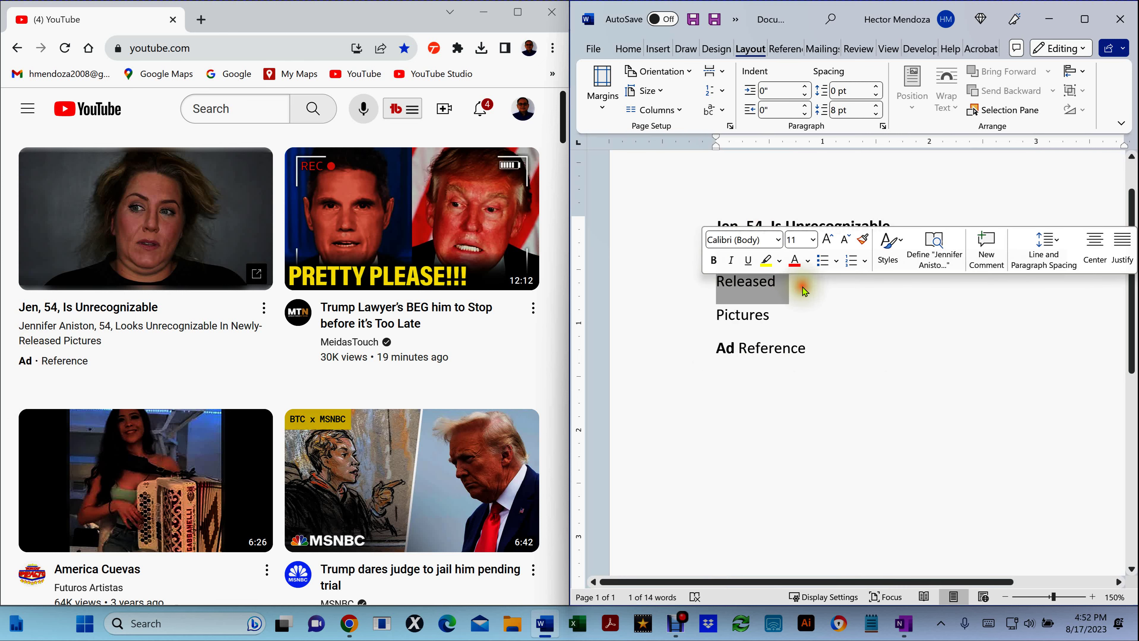
key("ctrl+u")
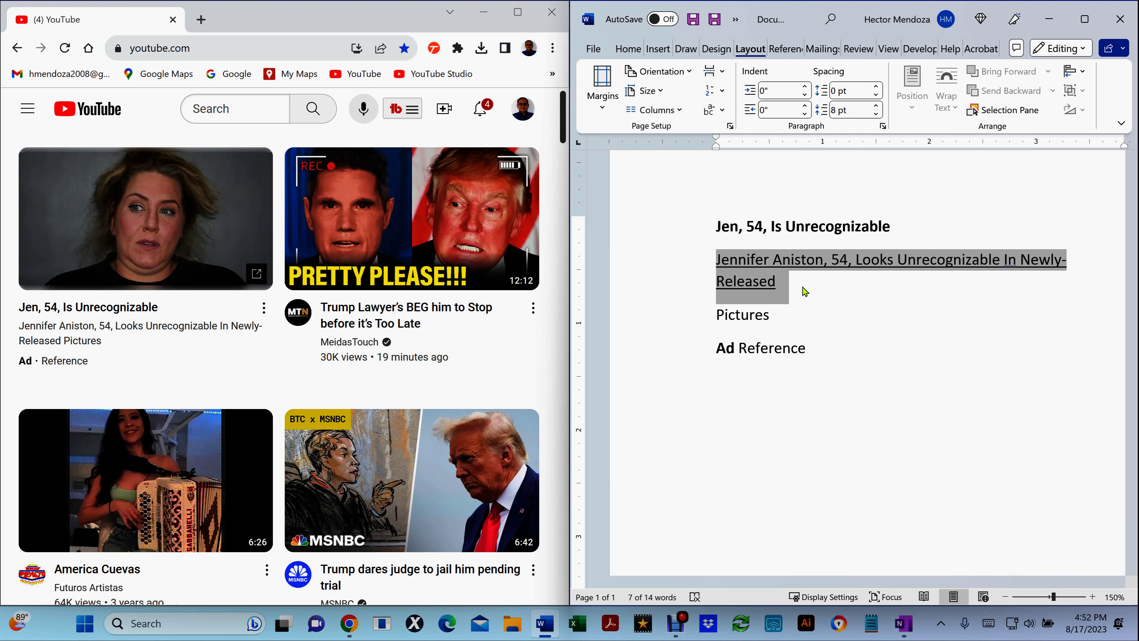
left_click(837, 387)
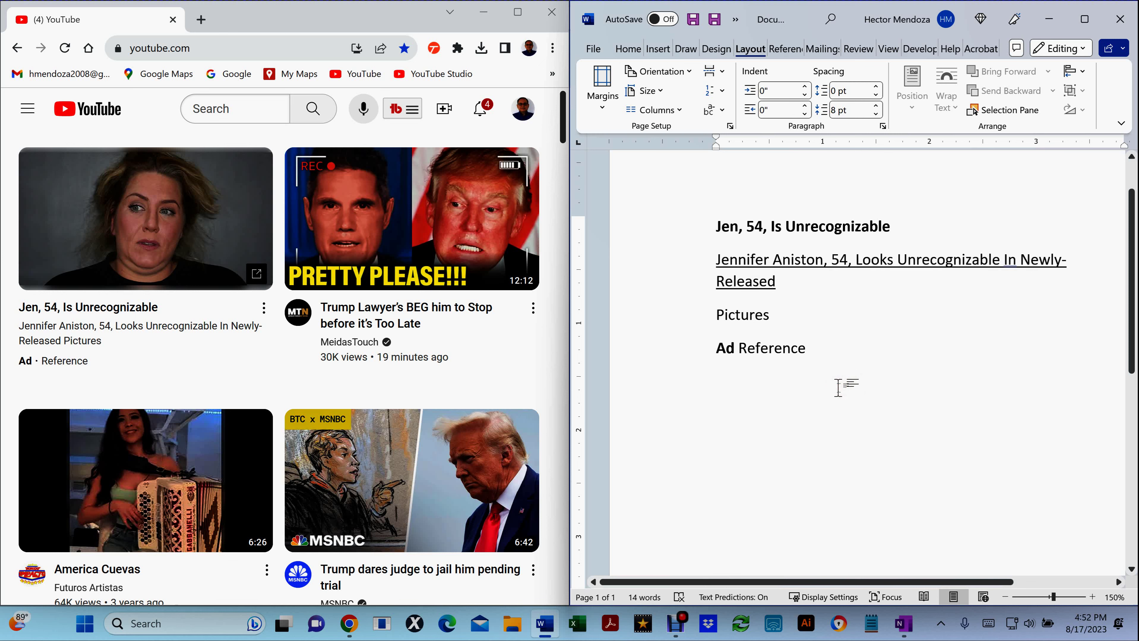
- Delete all the text in the Word document
key("ctrl+a")
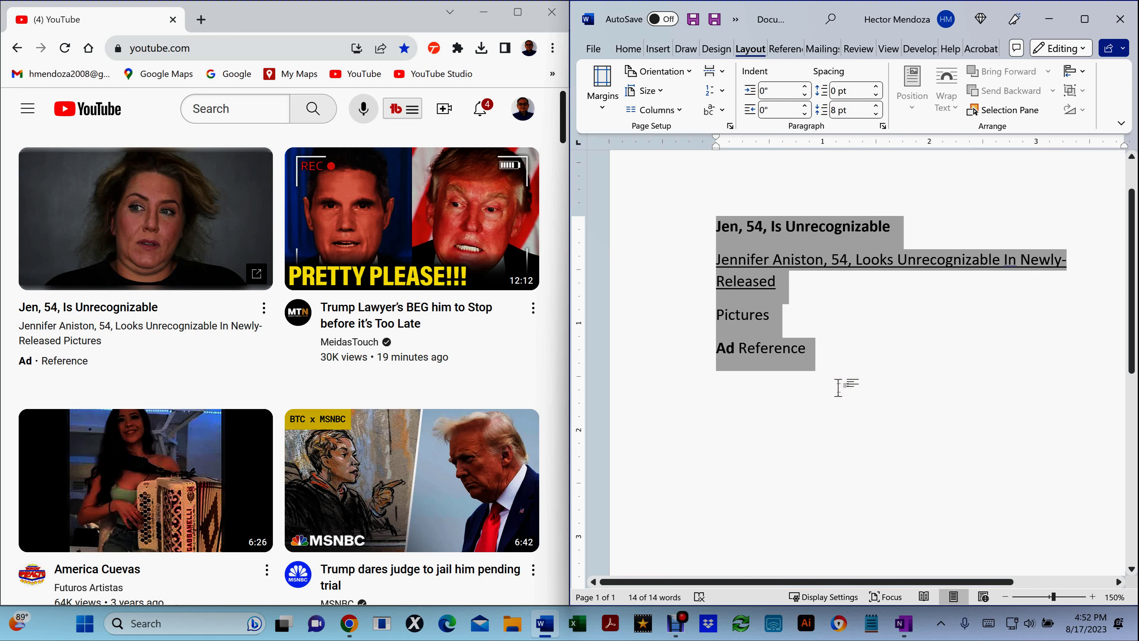
key("BackSpace")
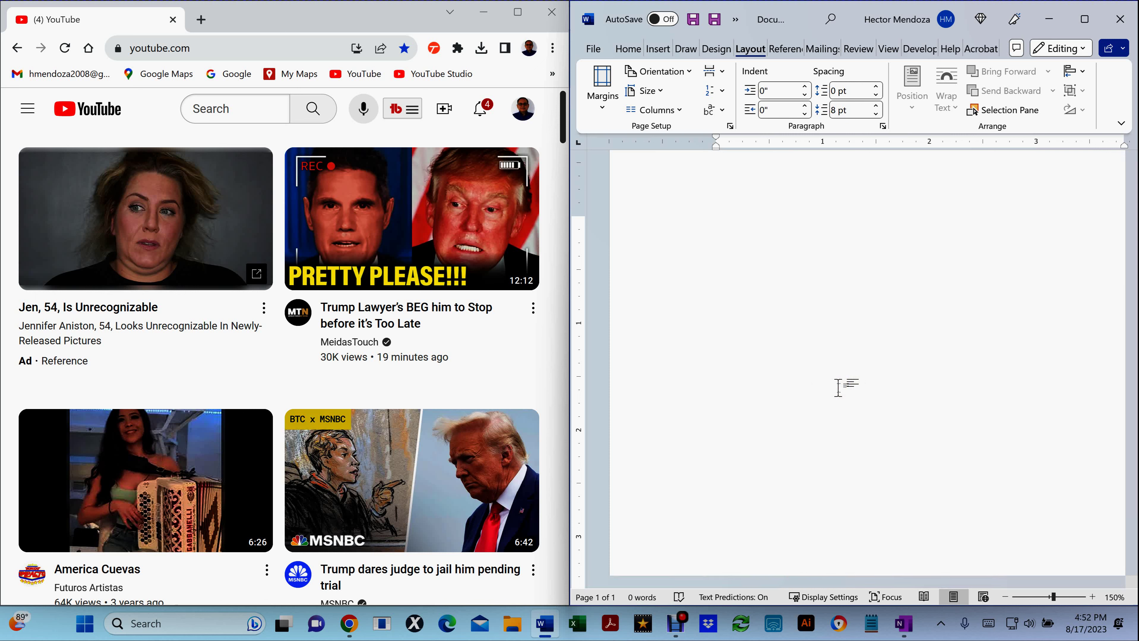
- Open the article linked by the first YouTube ad in a maximized browser window and bring its introductory paragraph into view
mouse_move(134, 325)
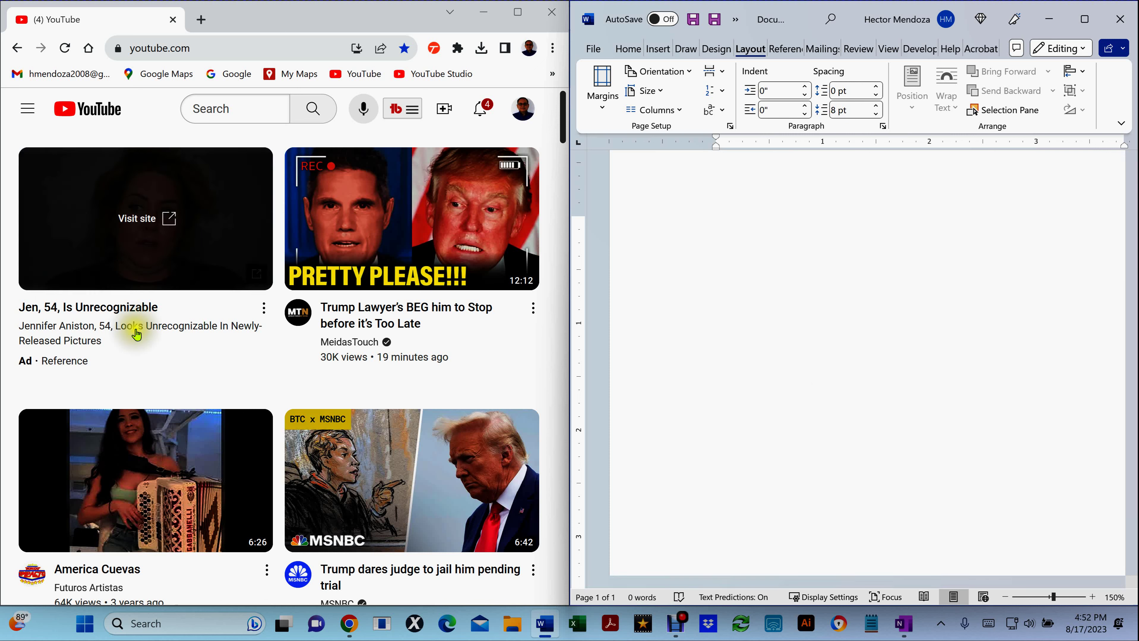
left_click(151, 243)
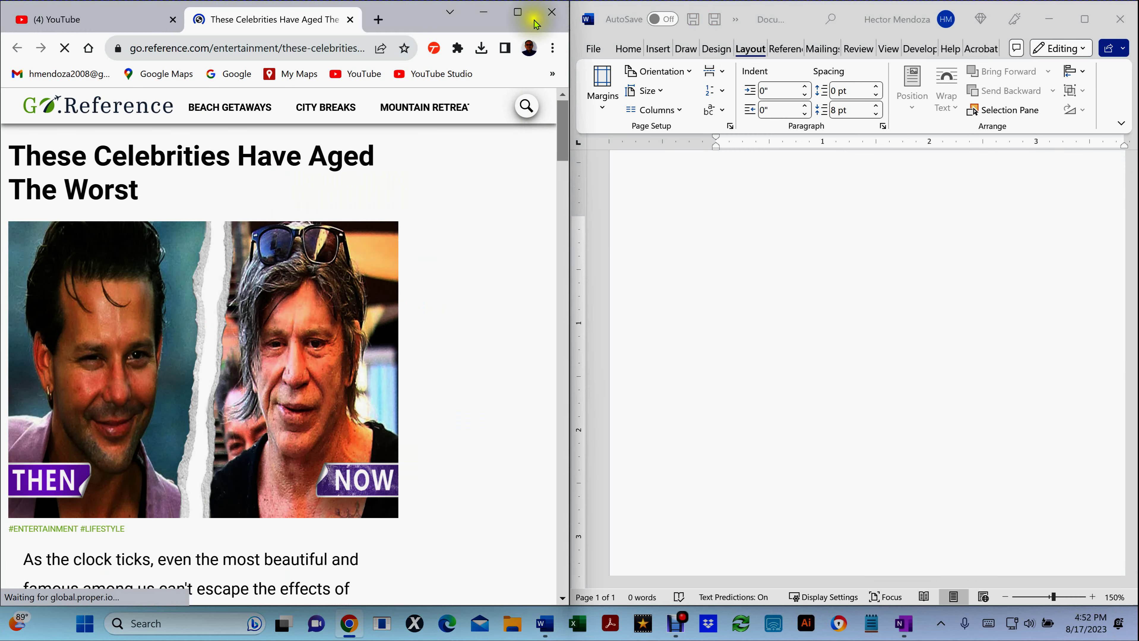
left_click(519, 21)
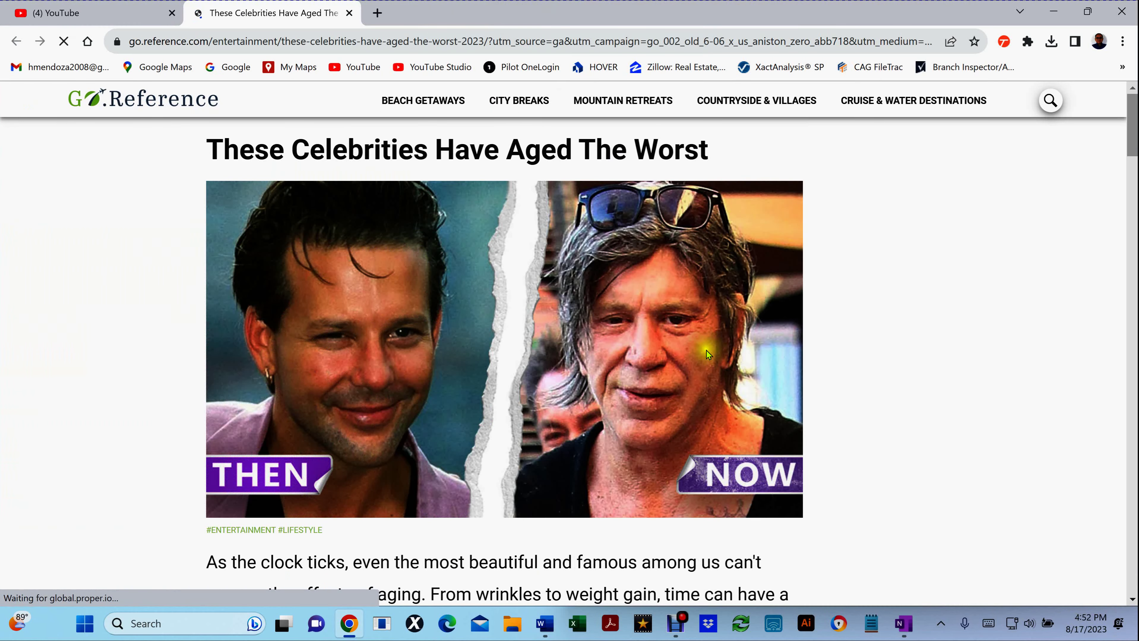
scroll(819, 351, "down", 5)
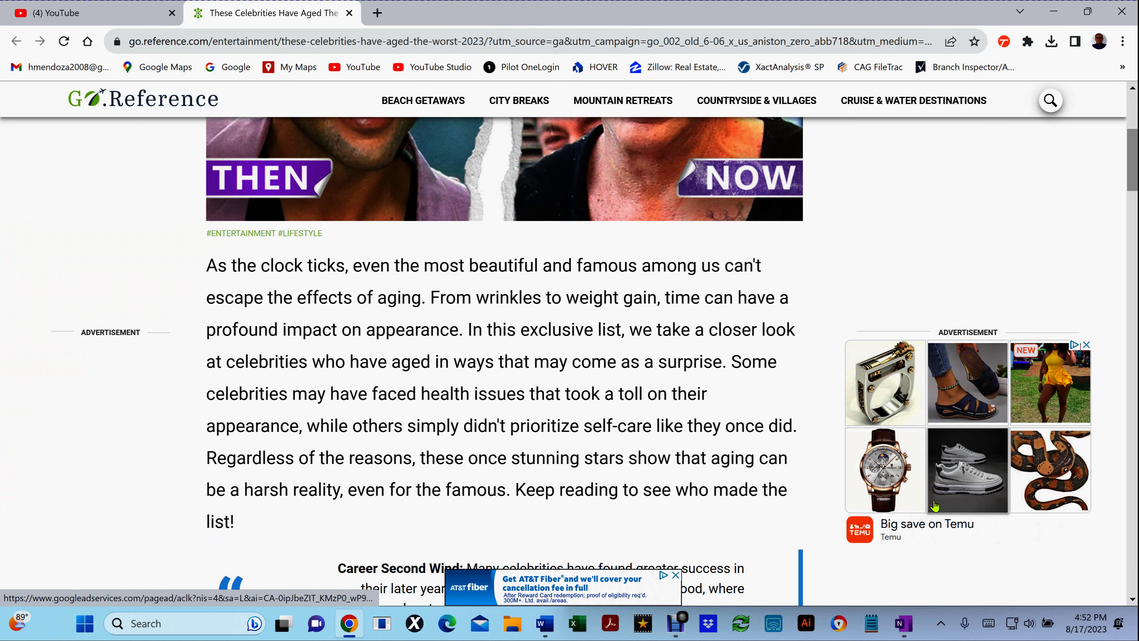
- Snip the article's introductory paragraph and paste it into the OneNote page in place of the old picture
key("super+shift+s")
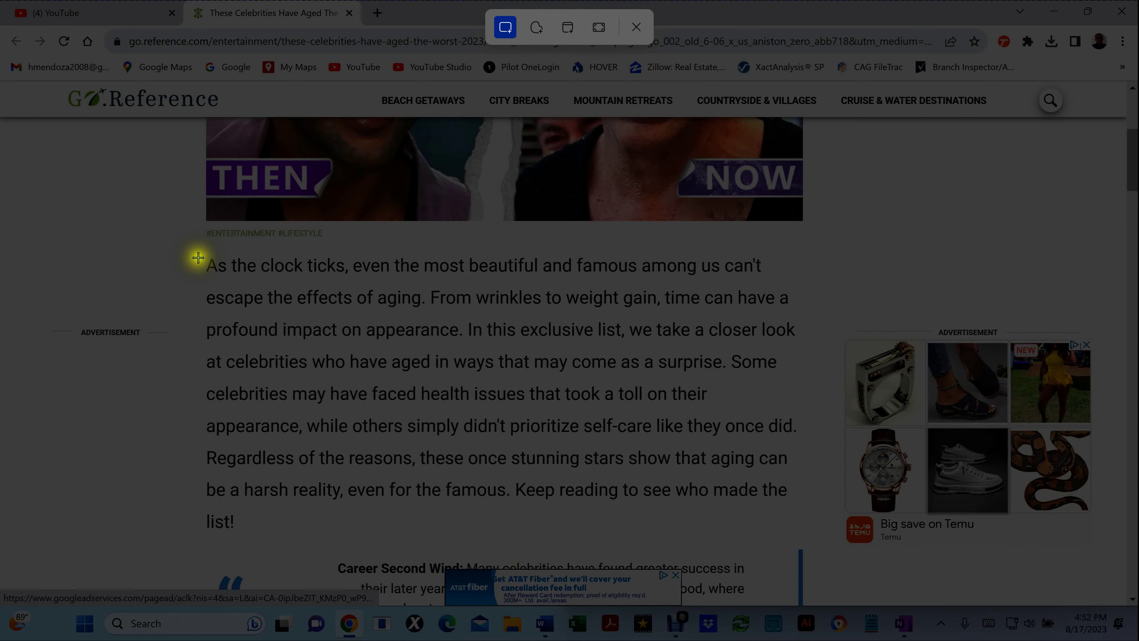
left_click_drag(192, 250, 811, 537)
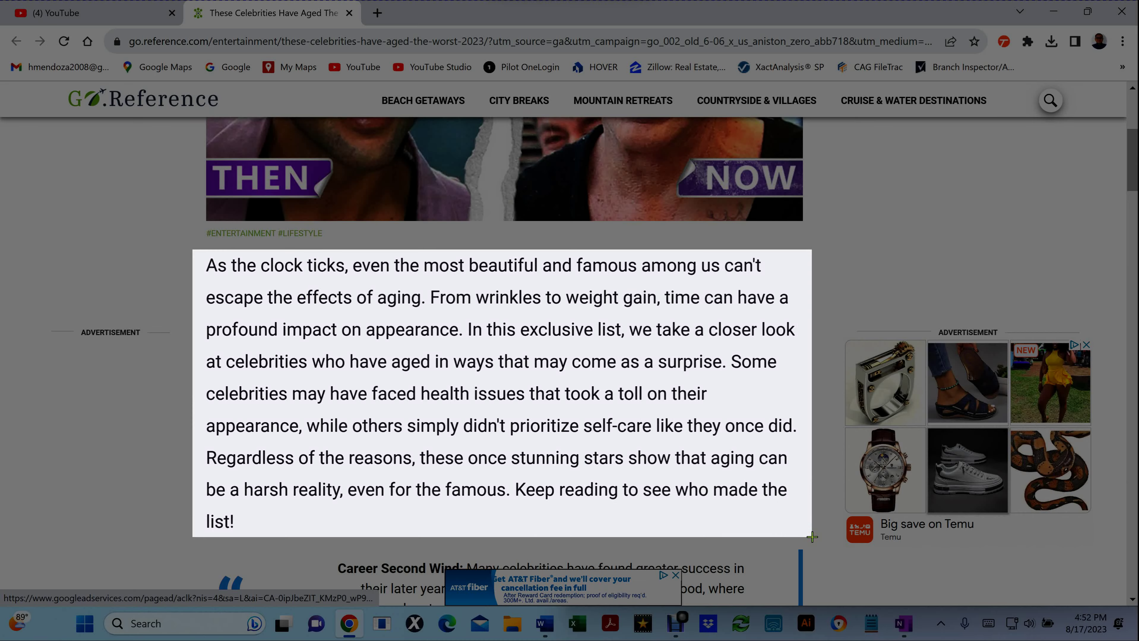
left_click(905, 628)
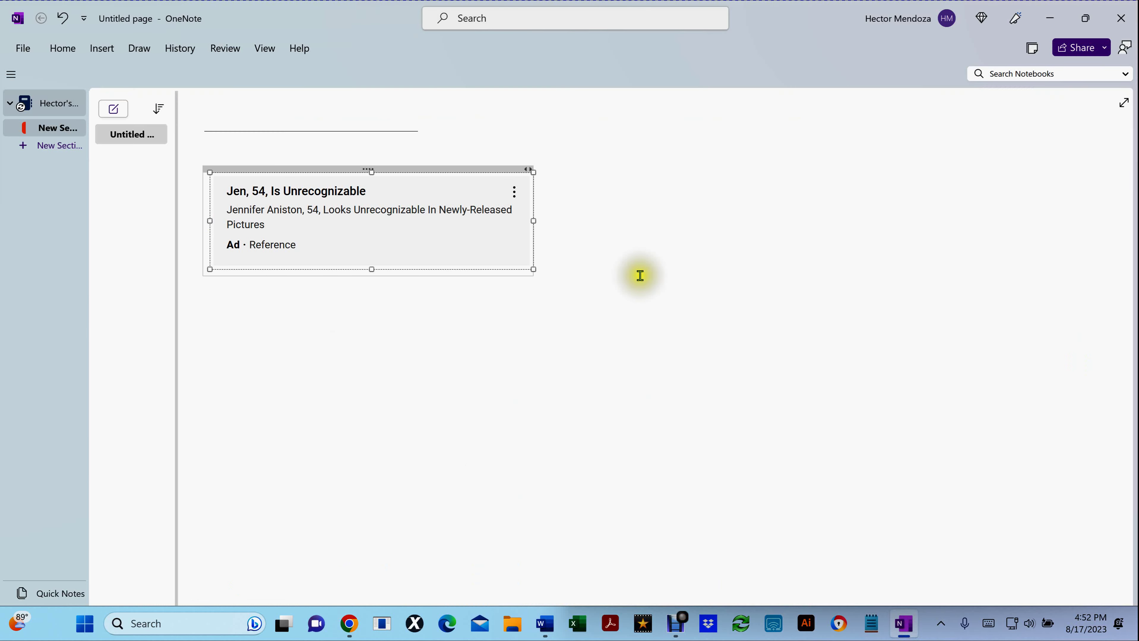
left_click(356, 285)
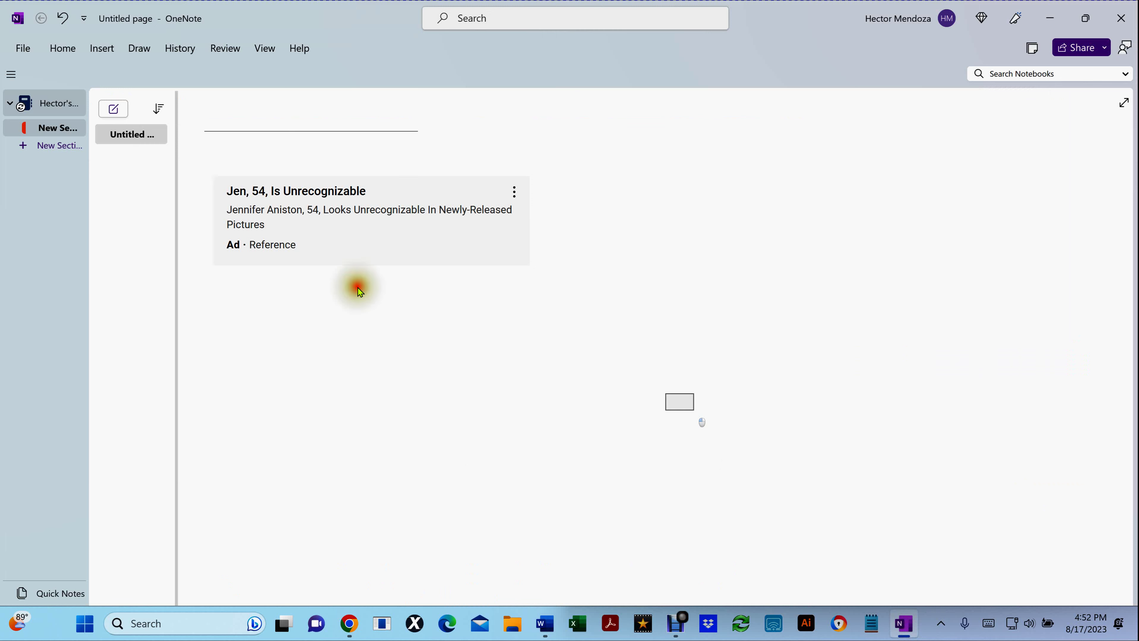
key("ctrl+v")
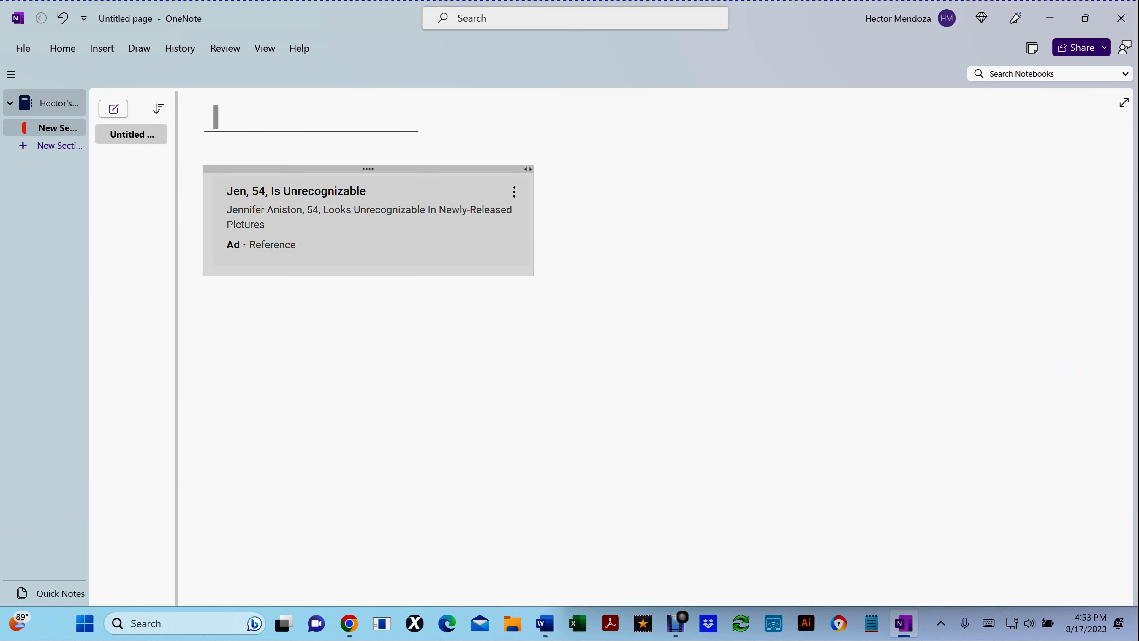
key("ctrl+z")
type("As the clock ticks, even the most beautiful and famous among us can't escape the effects of aging. From wrinkles to weight gain, time can have a profound impact on appearance. In this exclusive list, we take a closer look at celebrities who have aged in ways that may come as a surprise. Some celebrities may have faced health issues that took a toll on their appearance, while others simply didn't prioritize self-care like they once did. Regardless of the reasons, these once stunning stars show that aging can be a harsh reality, even for the famous. Keep reading to see who made the list!")
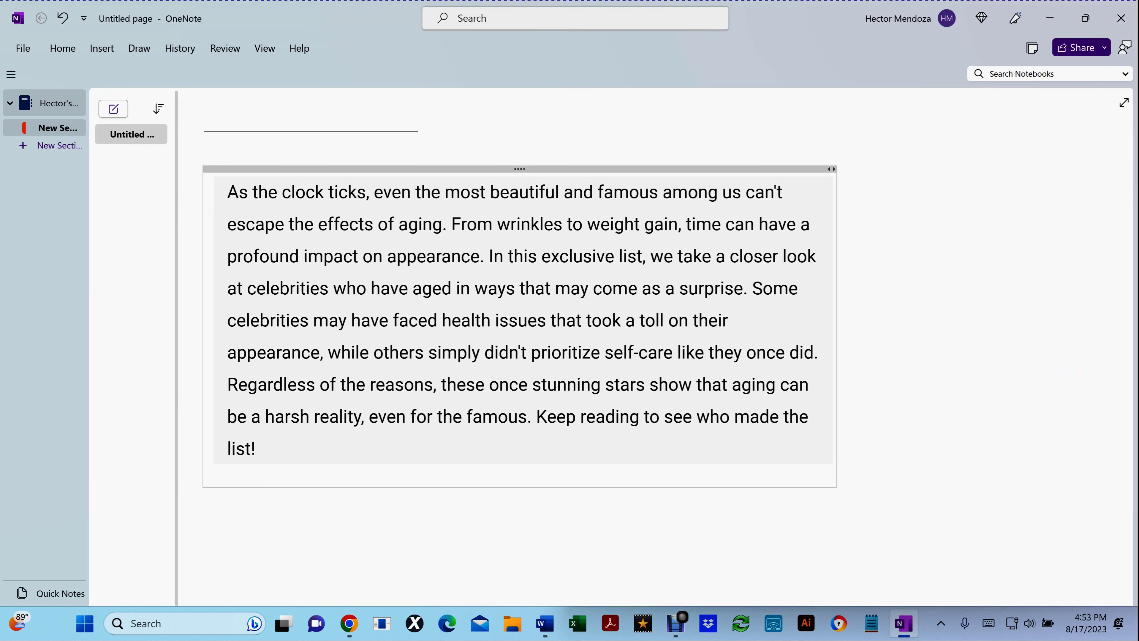
- Copy the text from the pasted OneNote picture and paste it as text only into the blank Word document
right_click(347, 298)
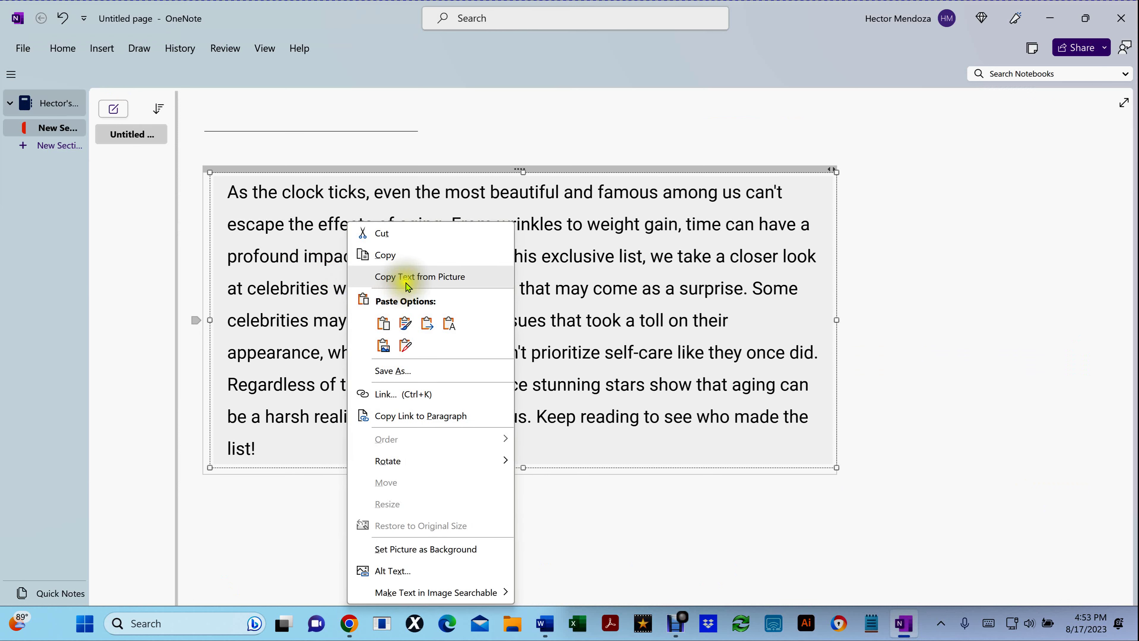
left_click(409, 281)
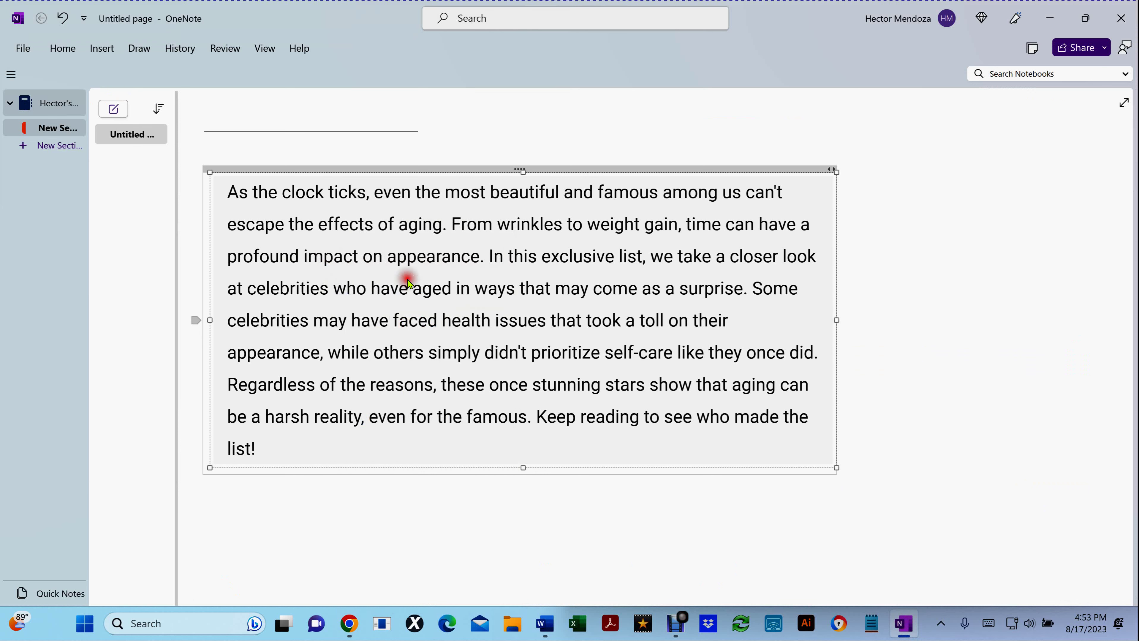
left_click(543, 628)
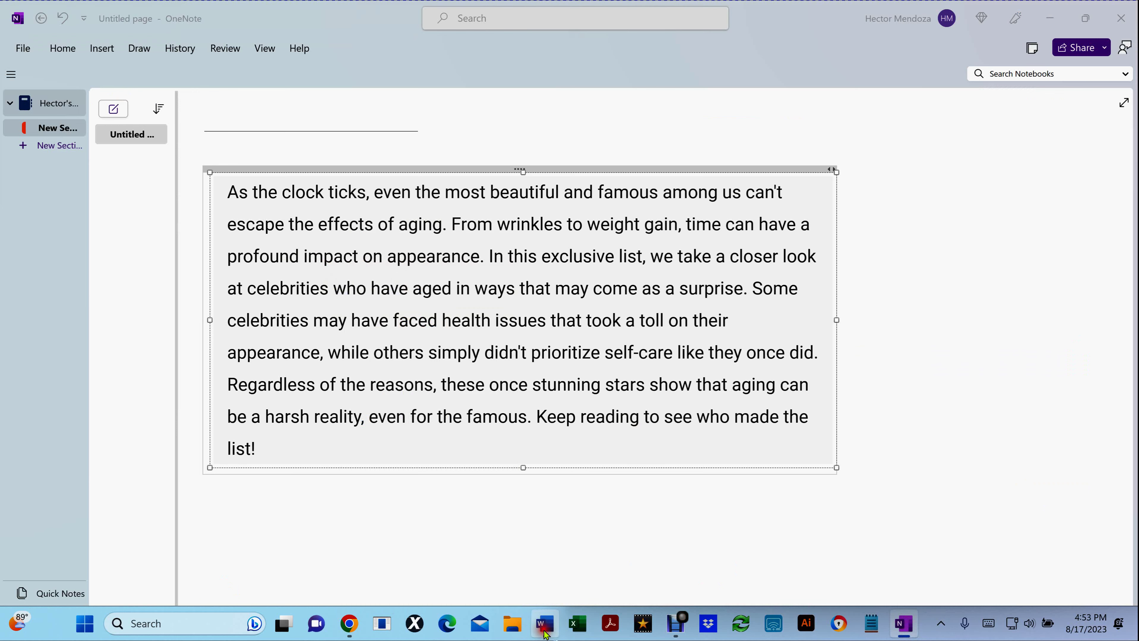
left_click(1079, 22)
left_click(342, 242)
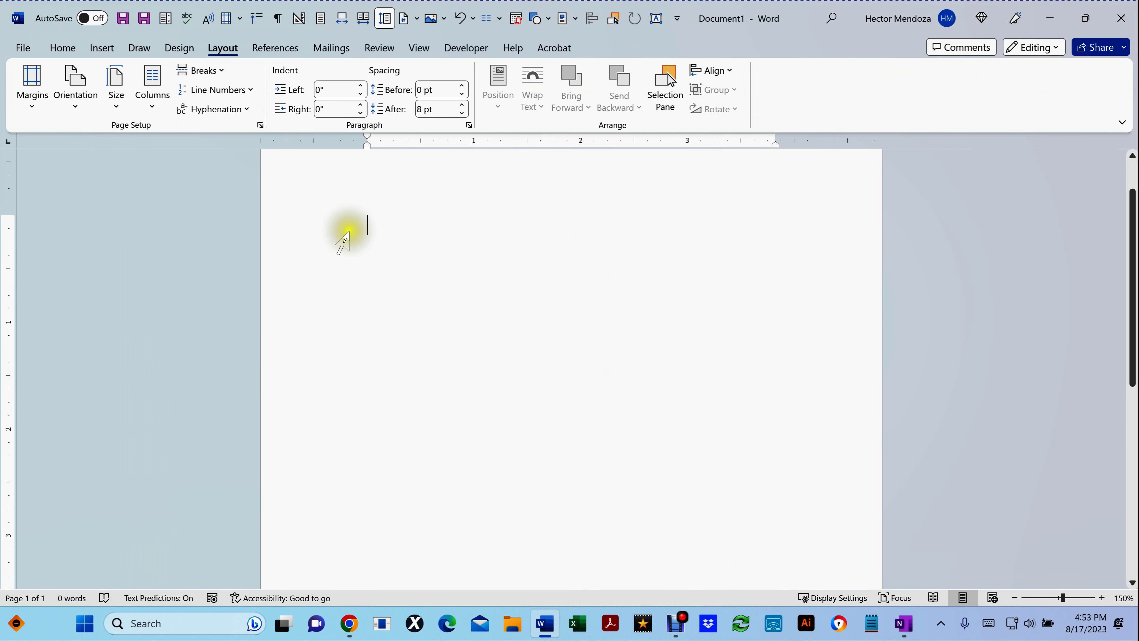
right_click(377, 225)
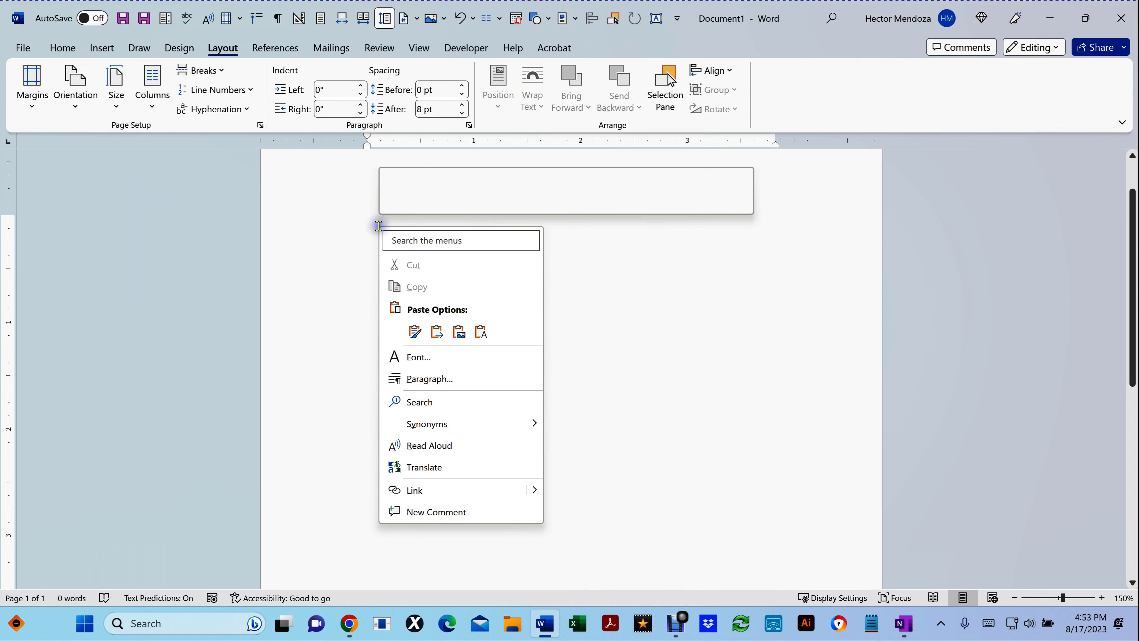
left_click(480, 331)
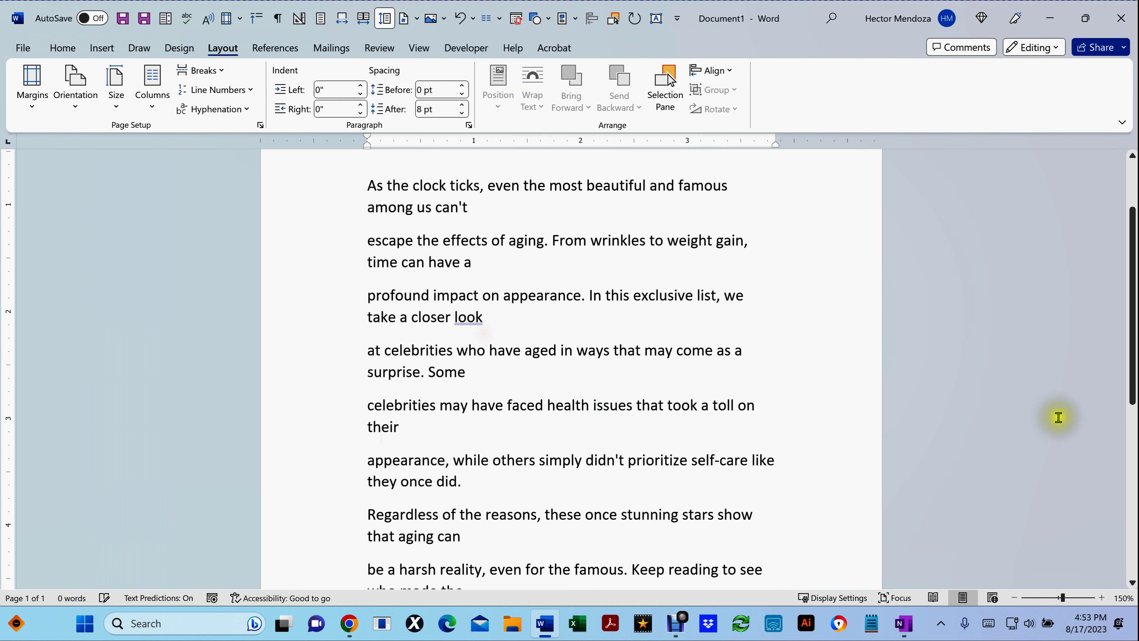
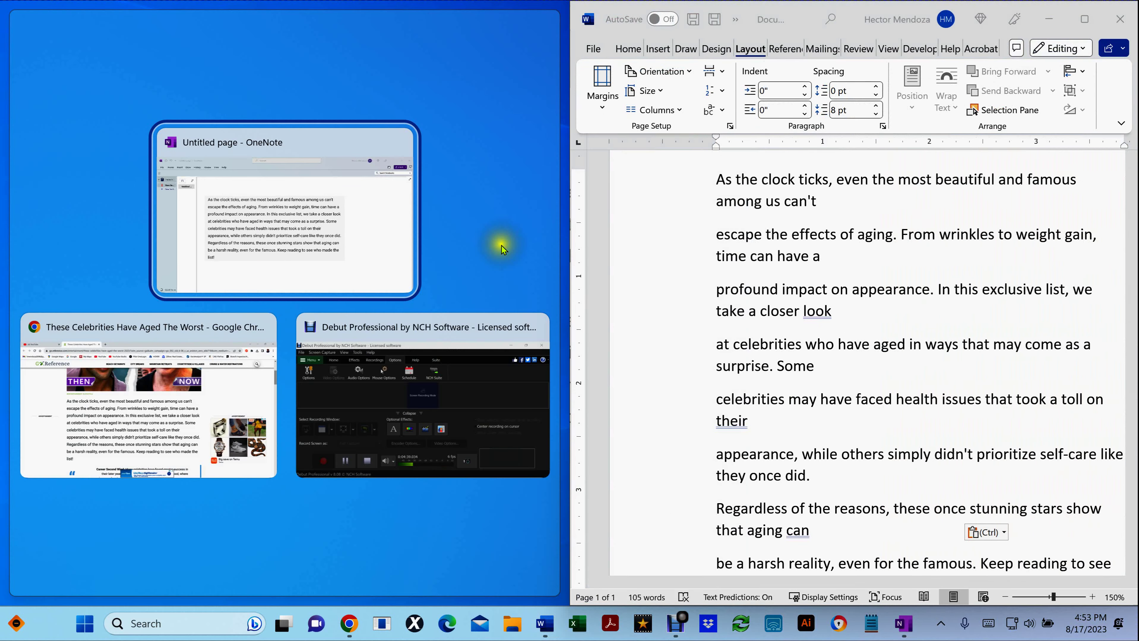
- Arrange the article's Chrome window side by side with Word and reduce the web page zoom so the introductory paragraph fits
key("Return")
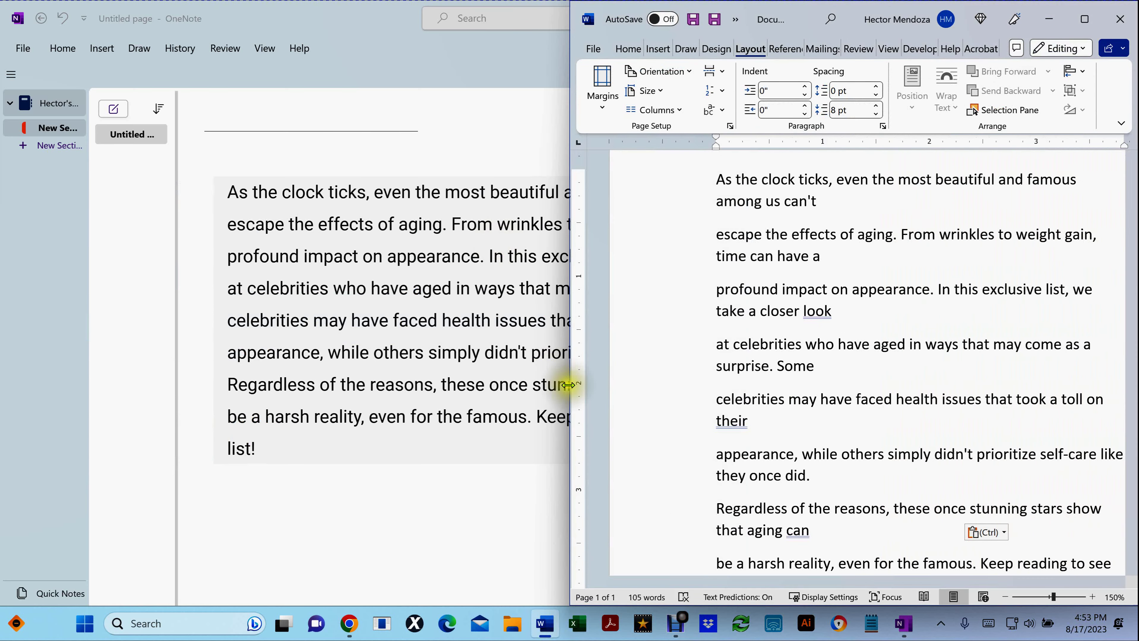
key("super+Up")
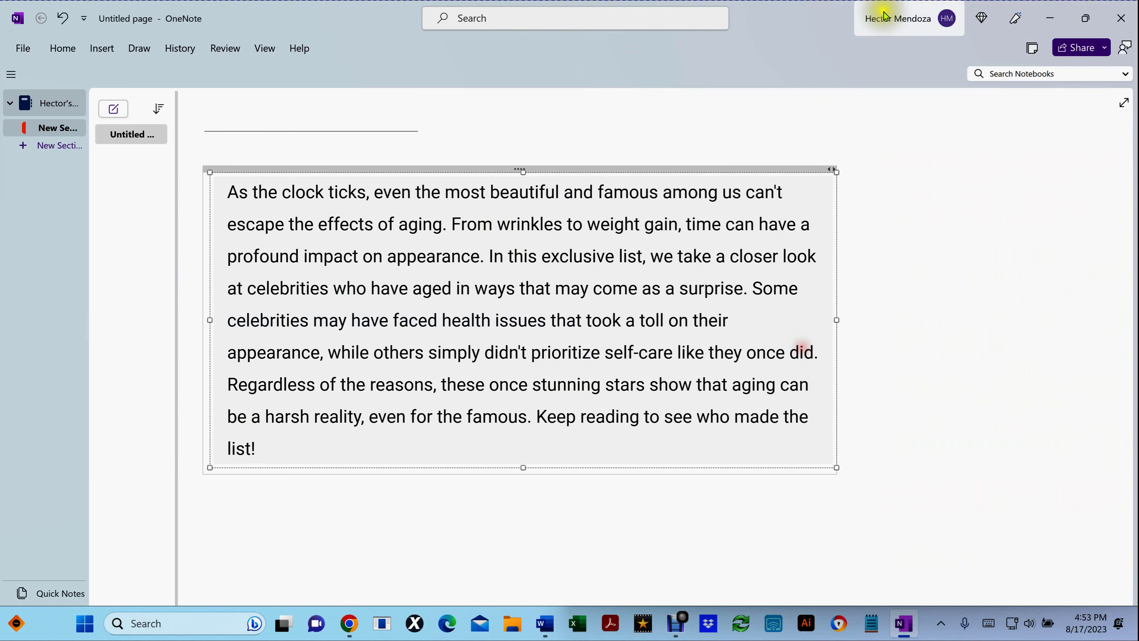
key("alt+Tab")
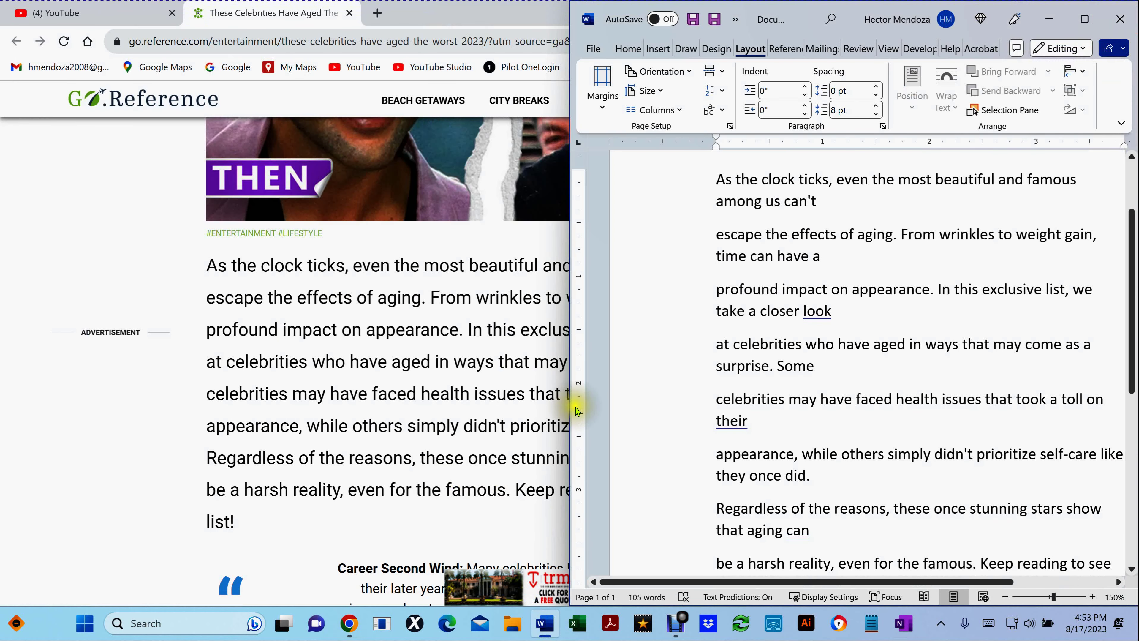
left_click(326, 522)
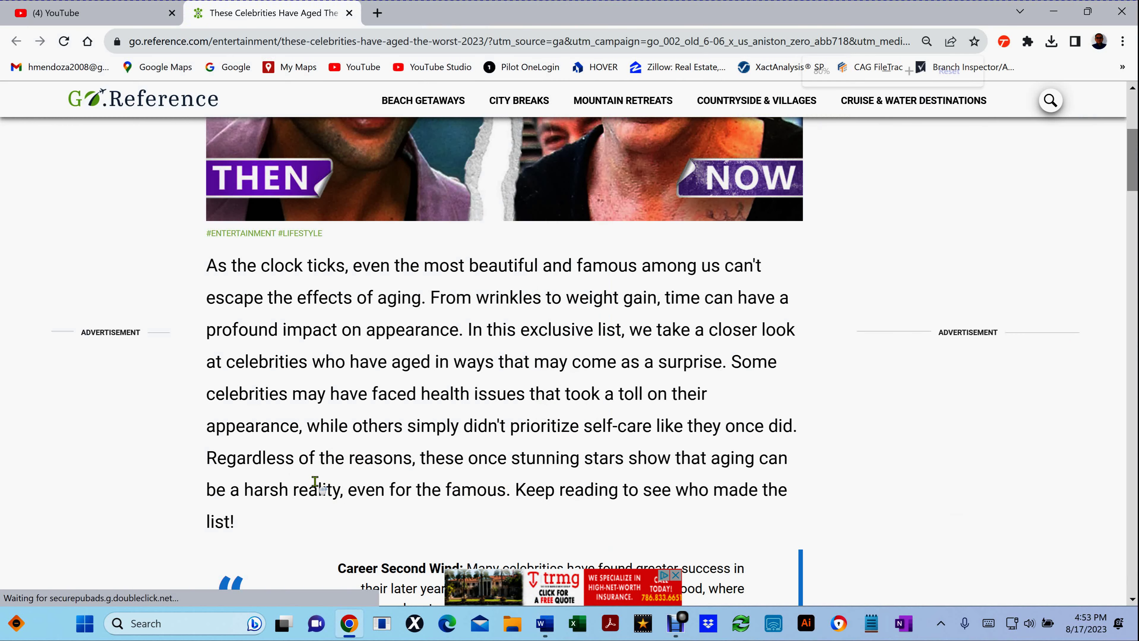
key("ctrl+minus")
key("ctrl+minus")
key("ctrl+minus")
key("ctrl+minus")
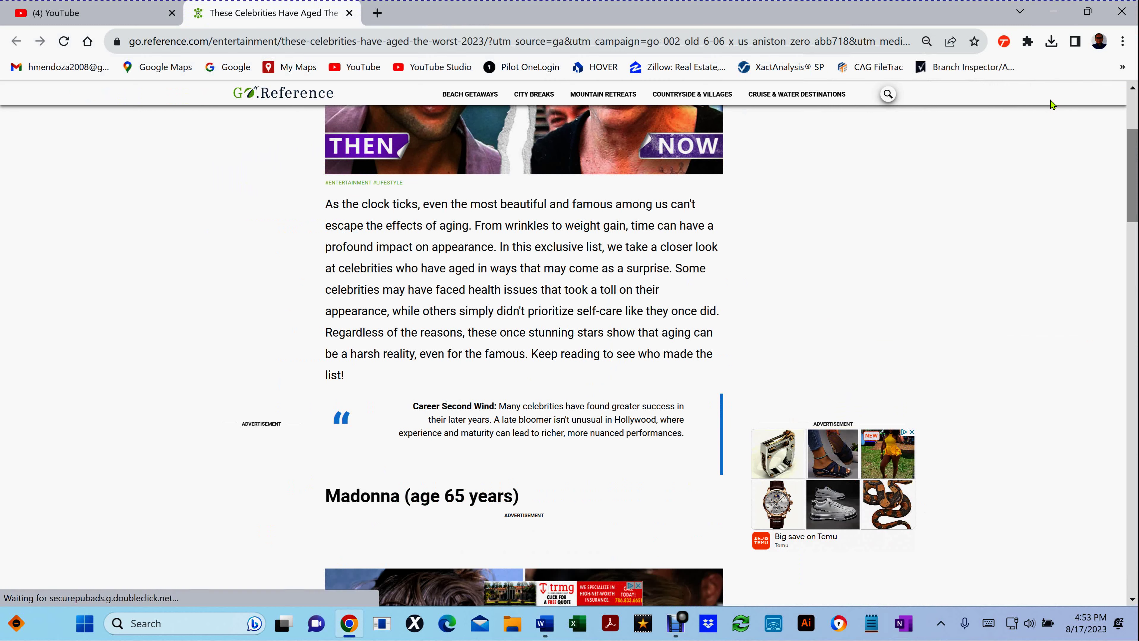
key("super+Left")
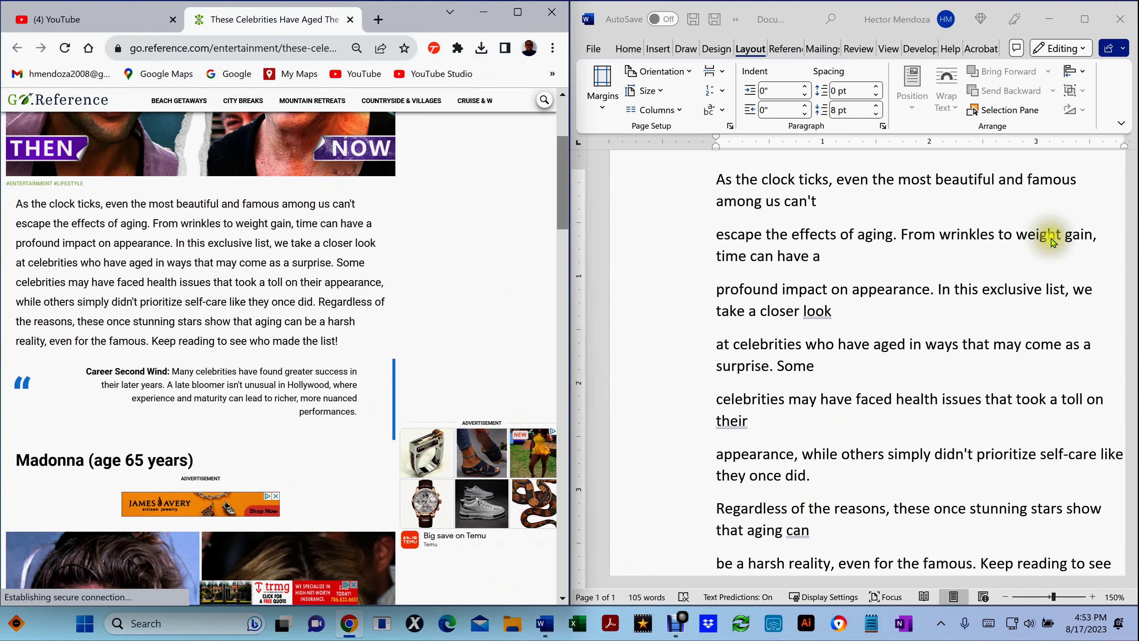
- Compare the line endings of the web paragraph with those of the first two paragraphs pasted into Word
left_click(668, 327)
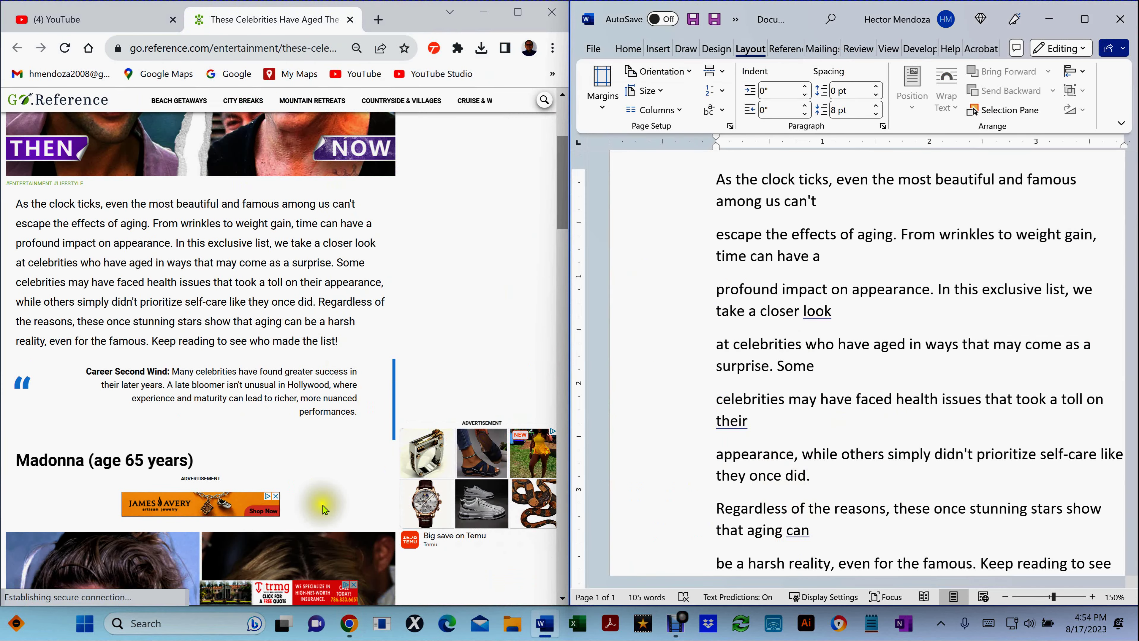
left_click(263, 315)
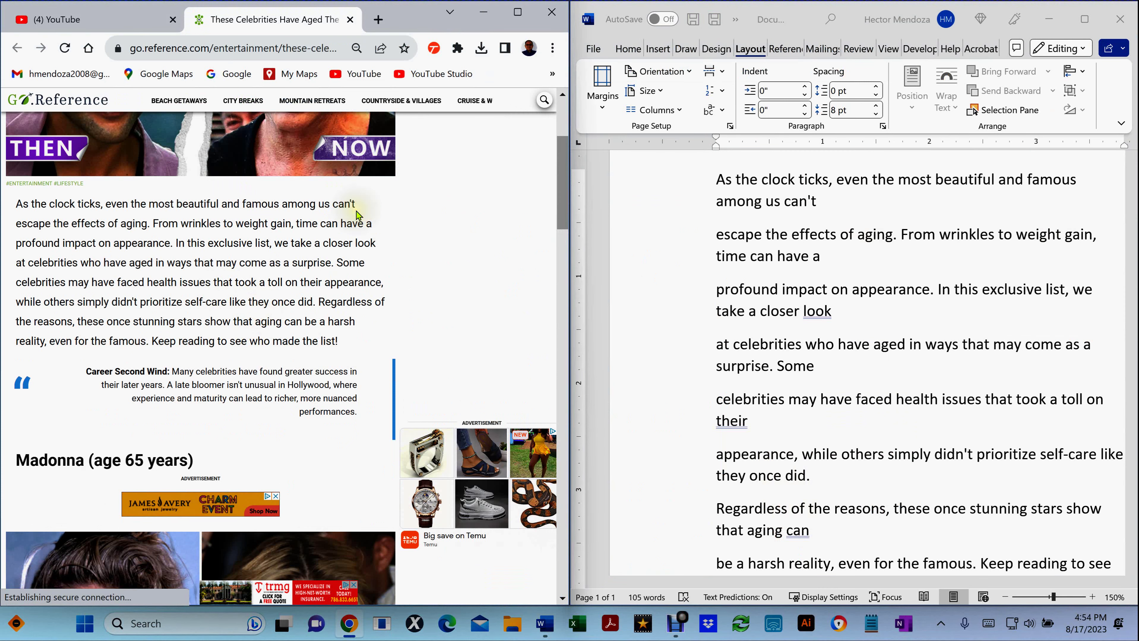
left_click(820, 201)
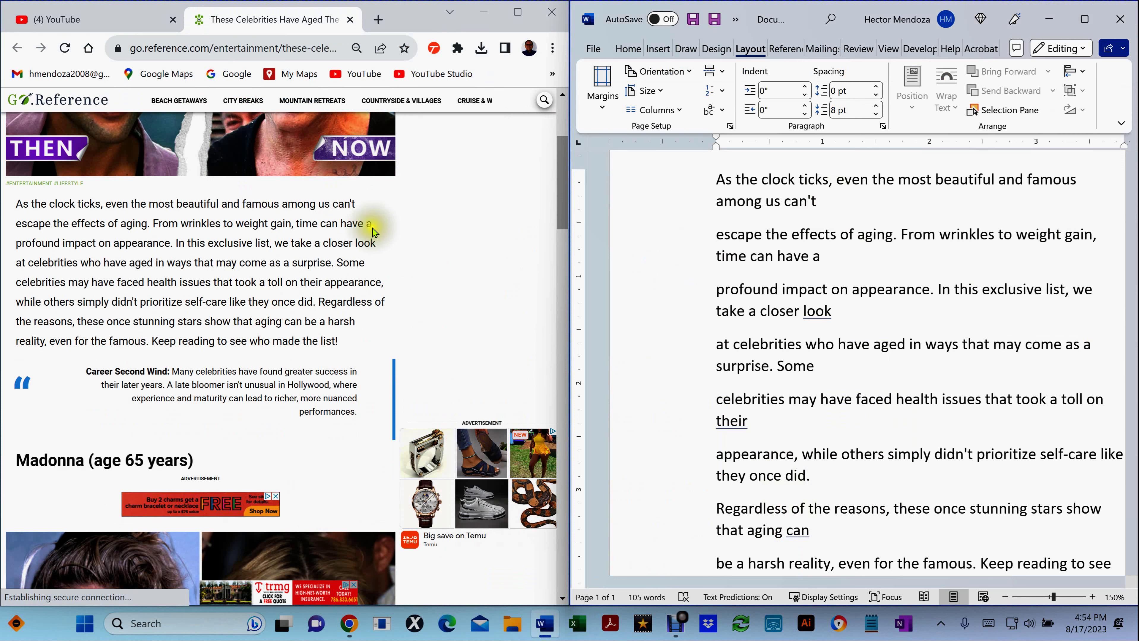
left_click(843, 257)
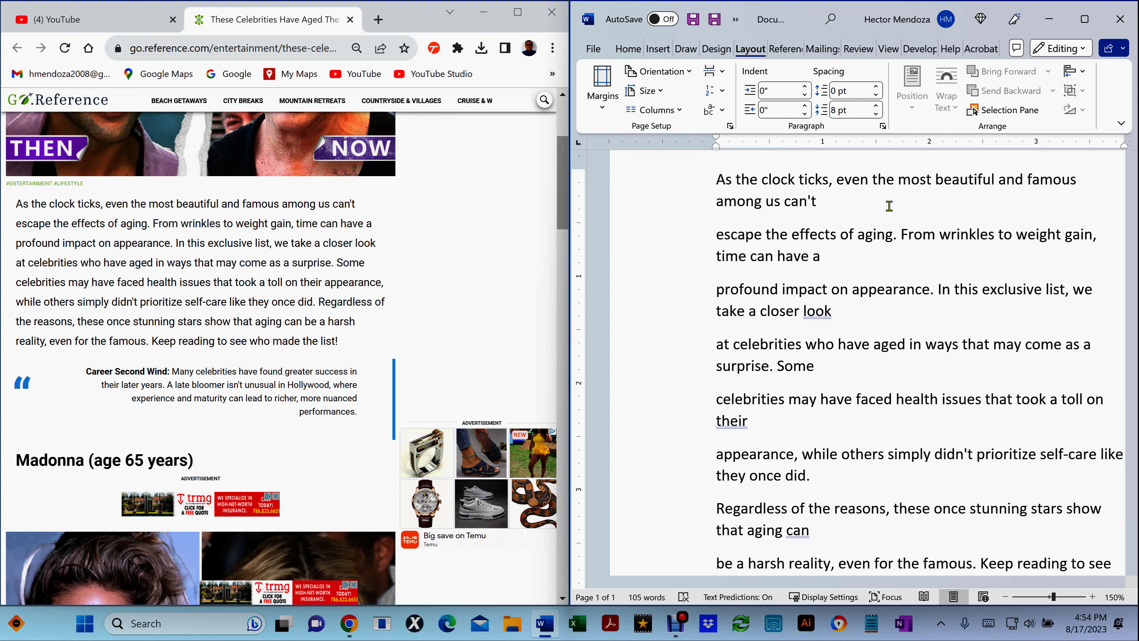
- Show formatting marks in the maximized Word document and highlight the paragraph mark after "can't" and the space mark after "the"
left_click(1086, 19)
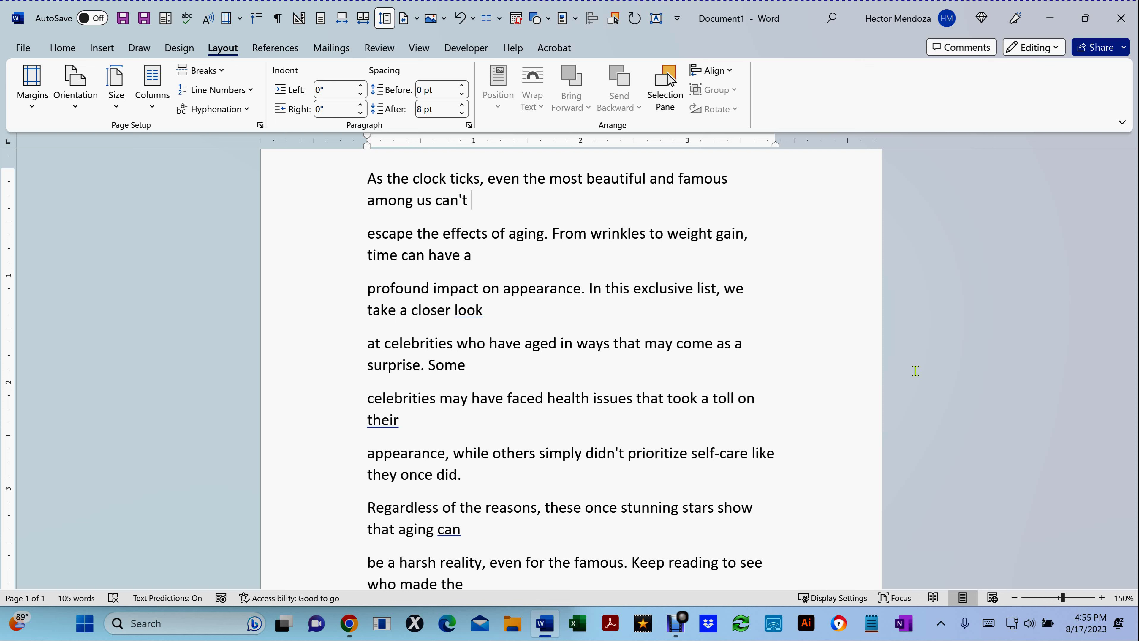
key("ctrl+shift+8")
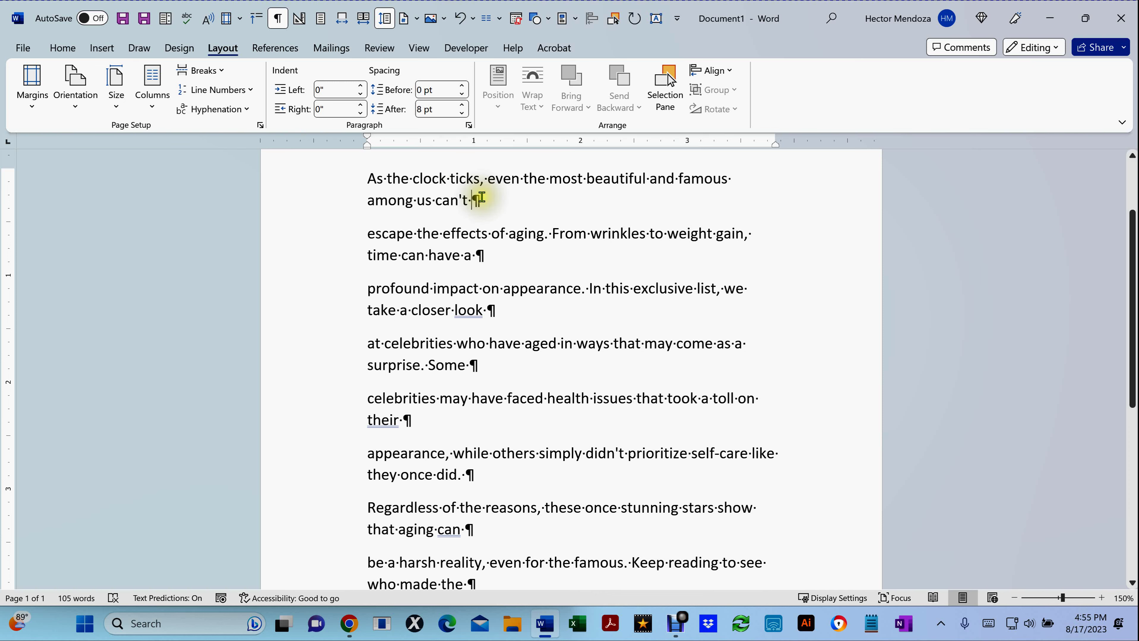
left_click_drag(473, 200, 484, 204)
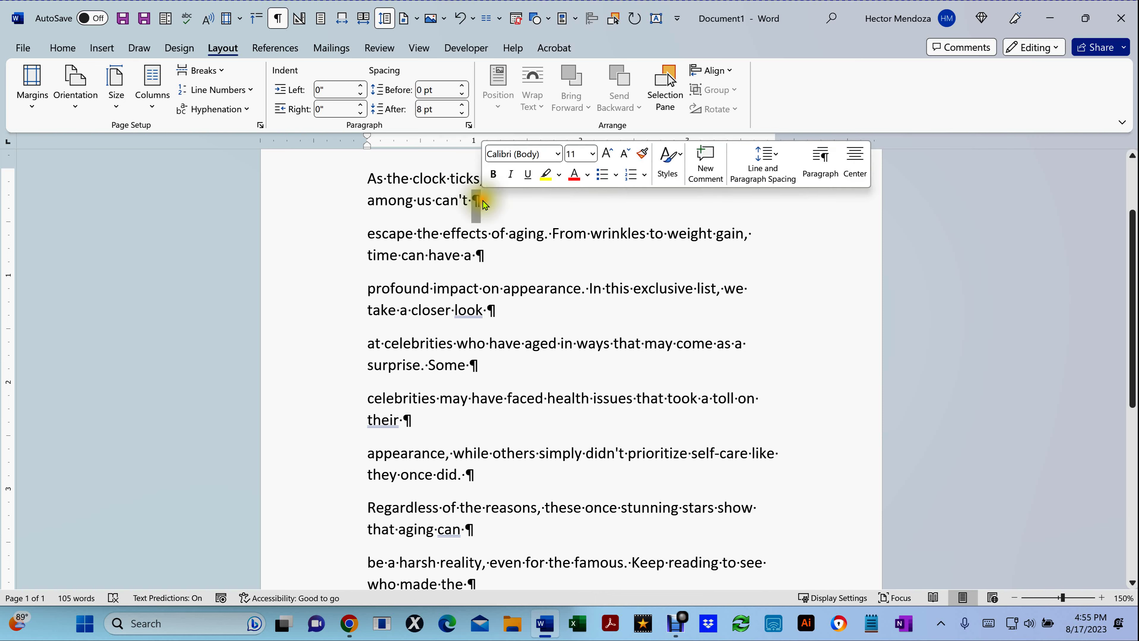
scroll(587, 303, "up", 11, "ctrl")
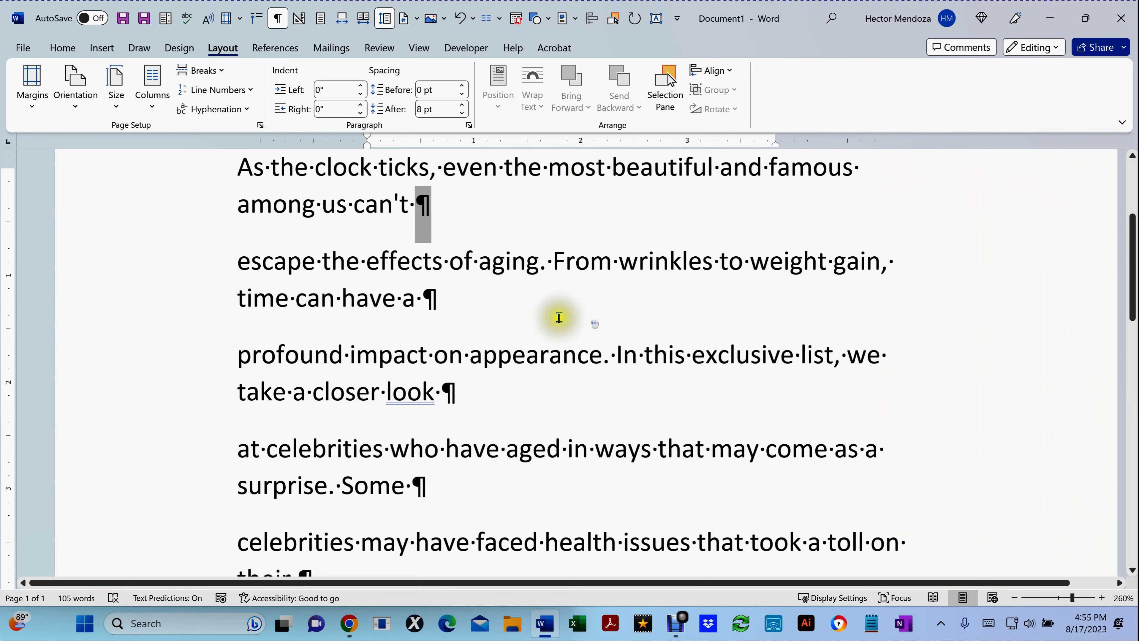
left_click_drag(313, 170, 319, 171)
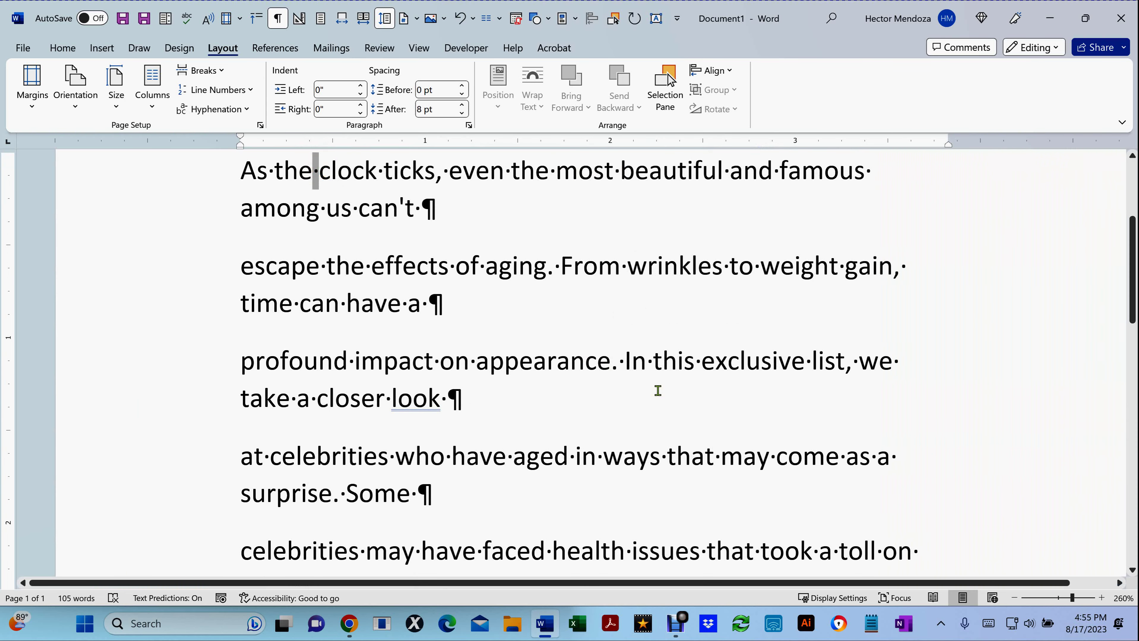
- Insert a manual line break after "among us can't" and select its mark
left_click(423, 205)
key("shift+Return")
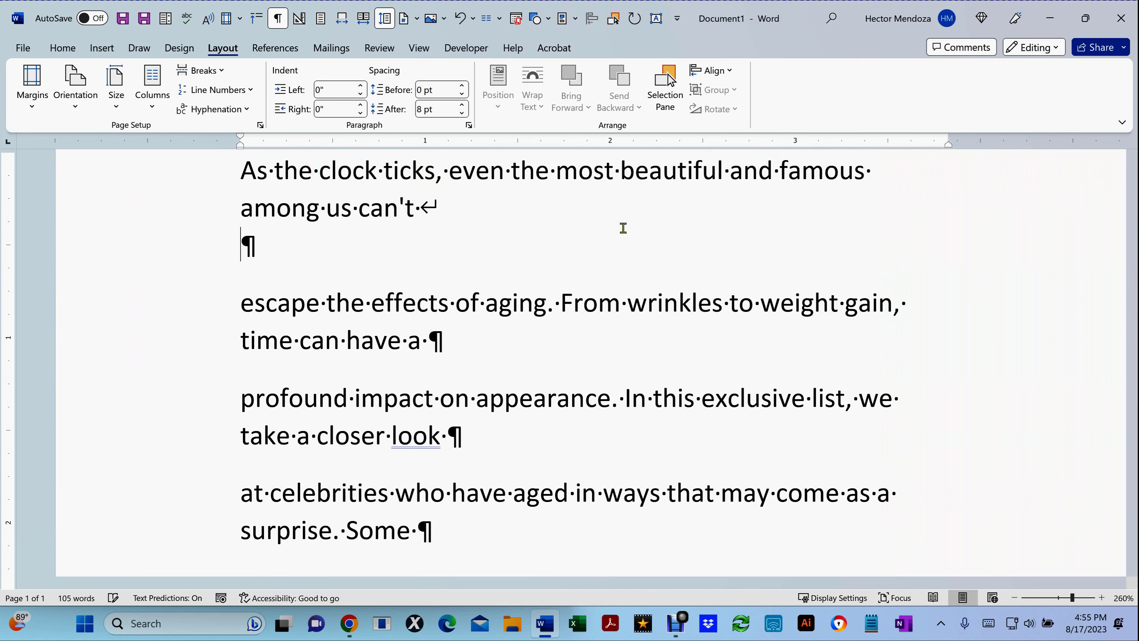
left_click_drag(421, 206, 435, 207)
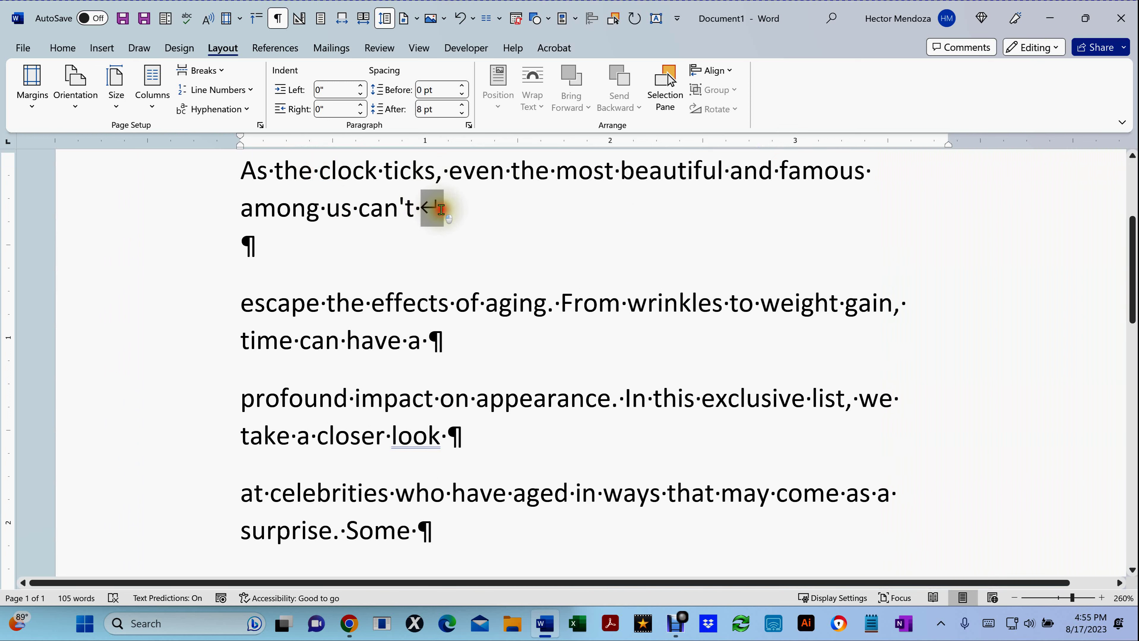
- Insert a tab before "effects" in the second paragraph to show its mark, and remove it again
left_click(374, 304)
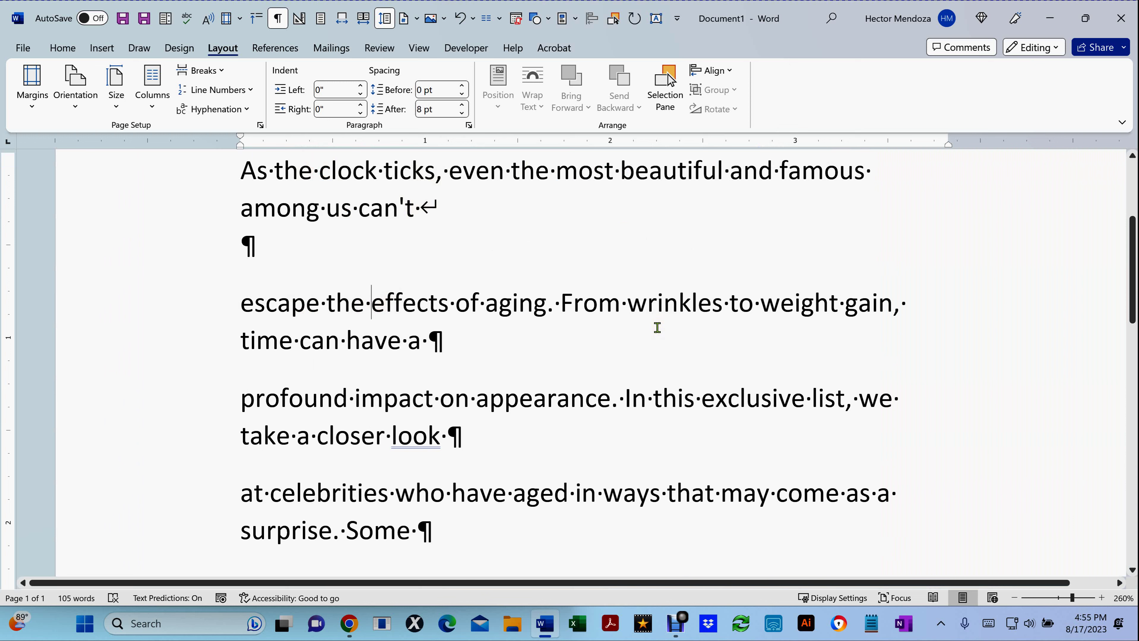
key("Tab")
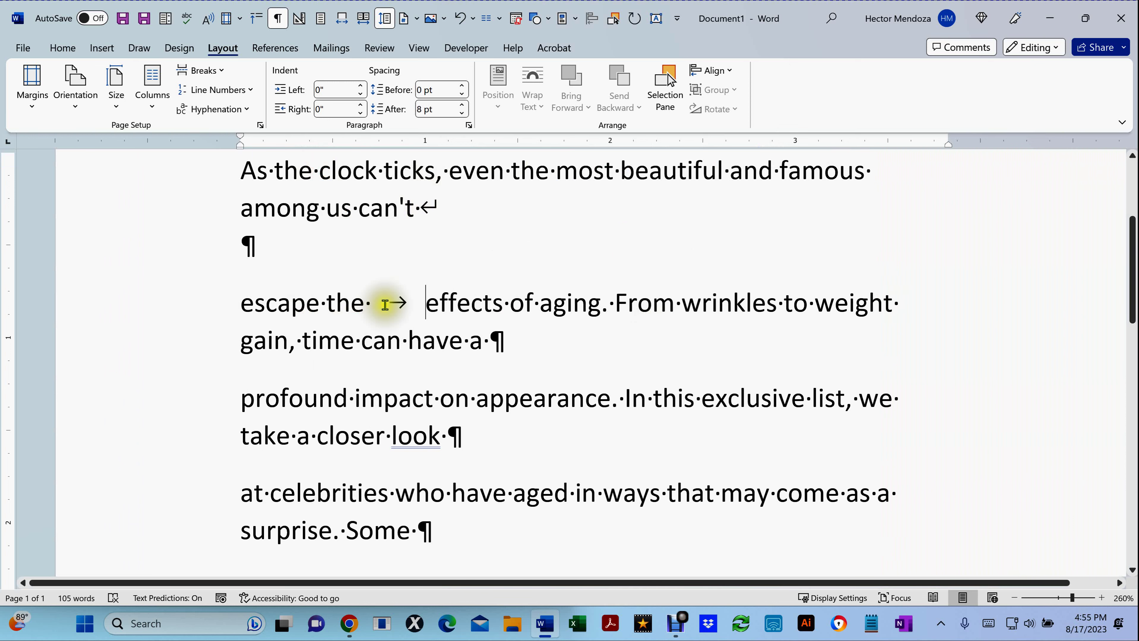
left_click_drag(384, 304, 408, 304)
key("Delete")
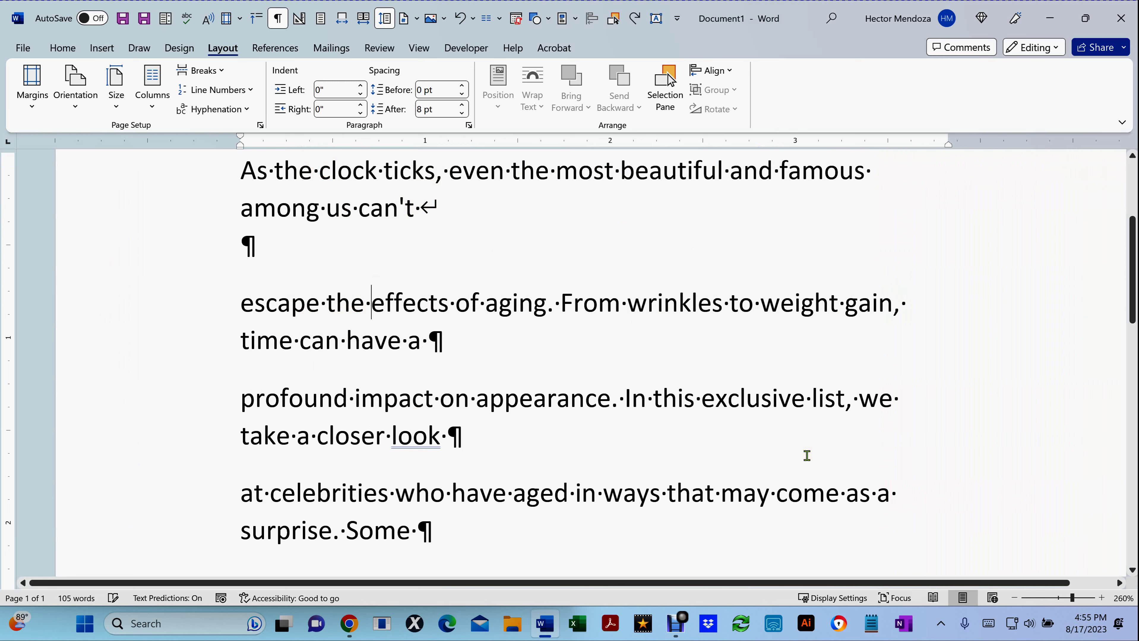
- Remove the manual line break after "among us can't" and zoom the document out to 170%
key("Up")
key("BackSpace")
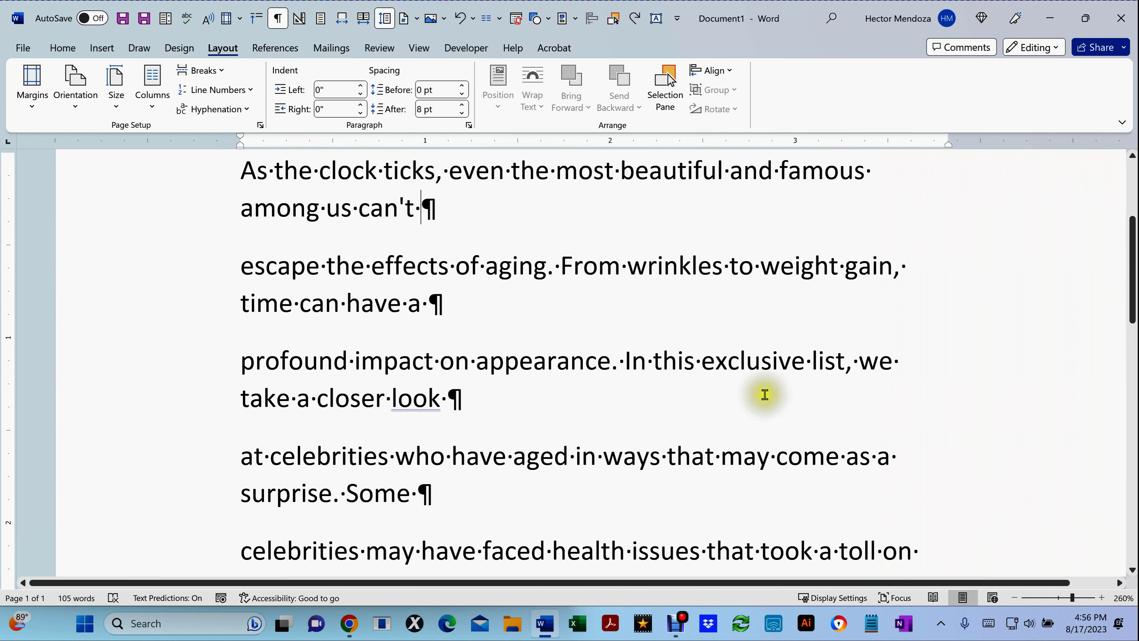
scroll(610, 357, "down", 5)
scroll(611, 357, "down", 6)
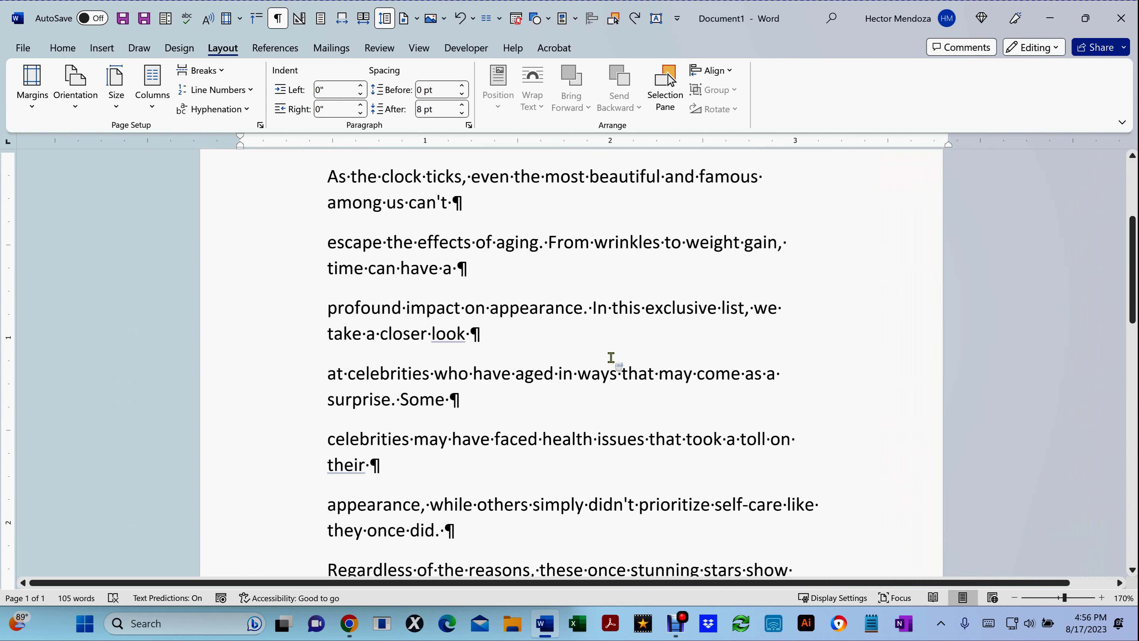
- Remove the paragraph breaks after "among us can't", "time can have a" and "take a closer look" to join those lines
left_click(499, 199)
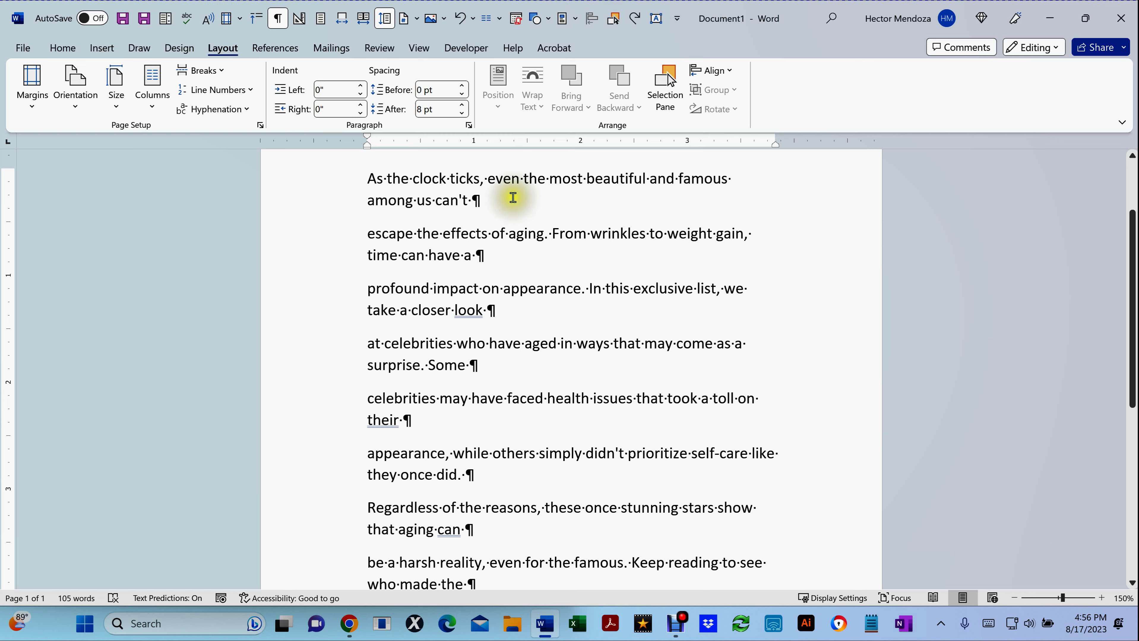
left_click(510, 198)
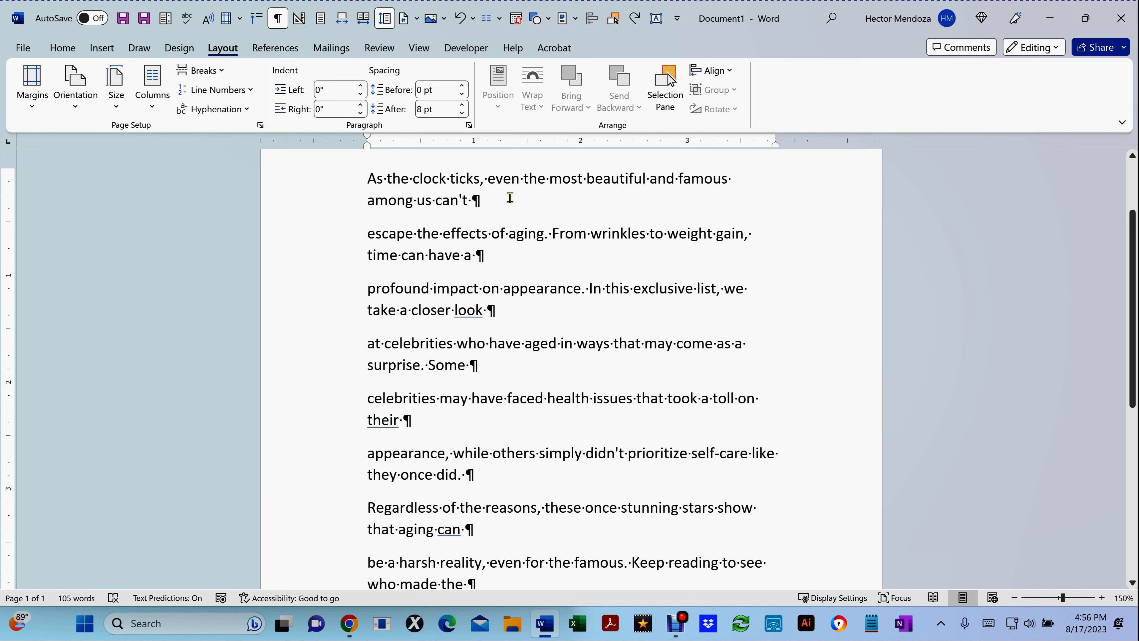
key("Delete")
left_click(589, 226)
key("Delete")
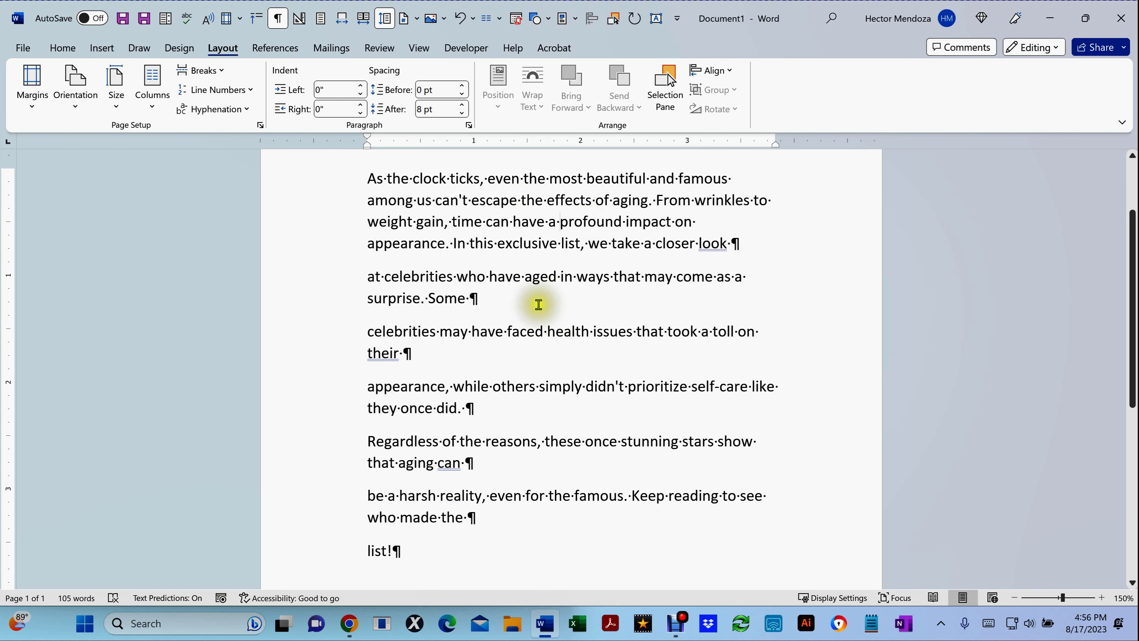
left_click(781, 245)
key("Delete")
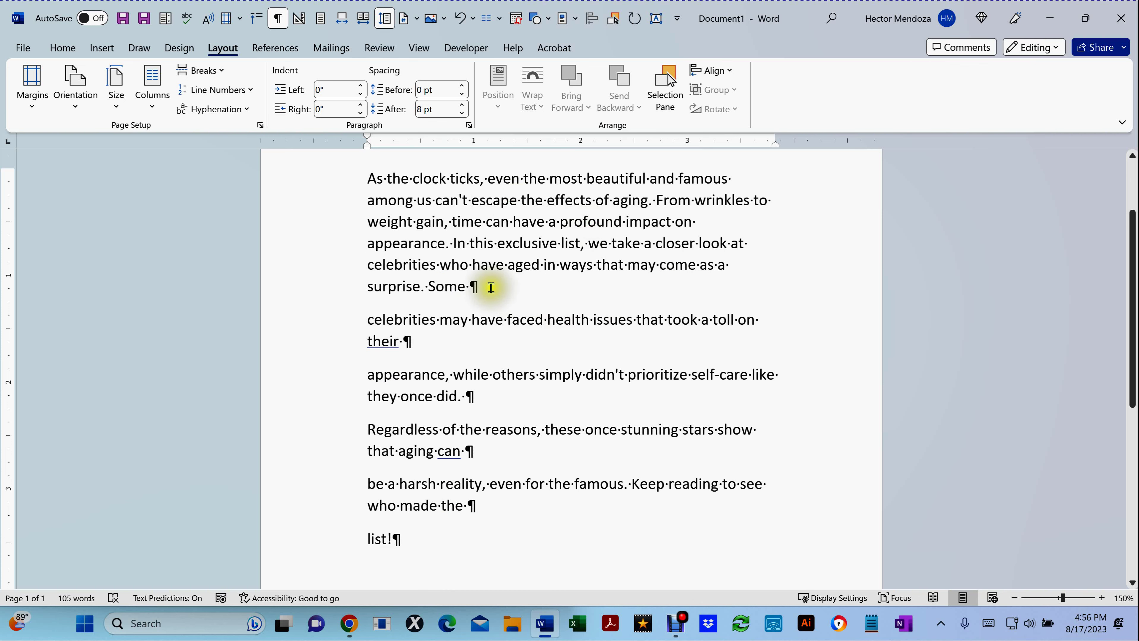
- Remove the paragraph breaks after "surprise. Some", "a toll on their" and "they once did."
left_click(520, 288)
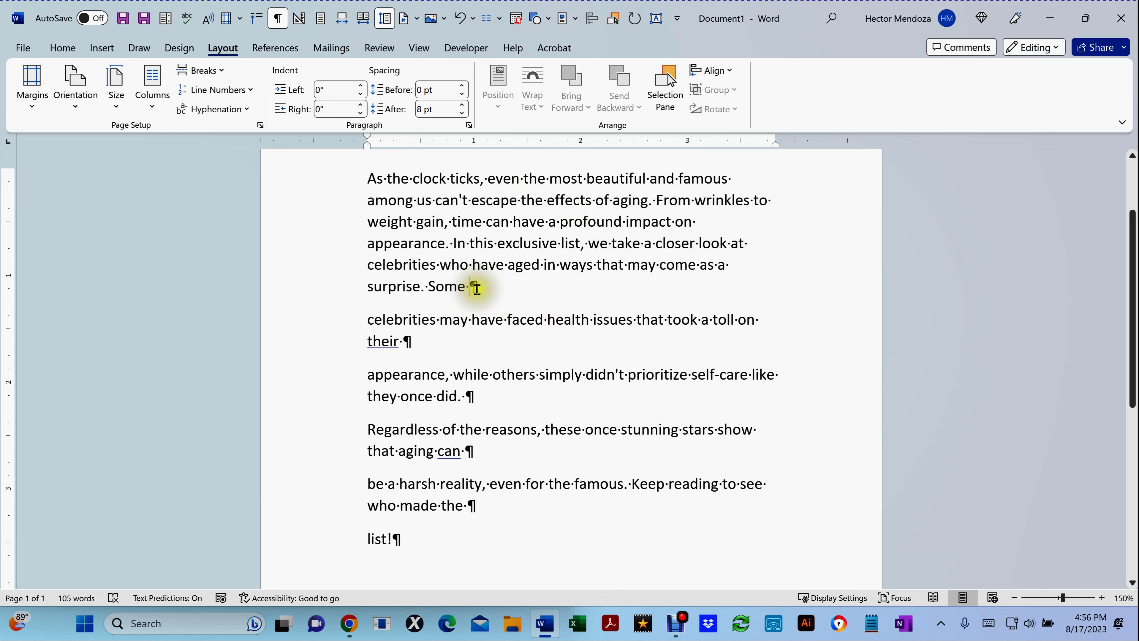
key("Delete")
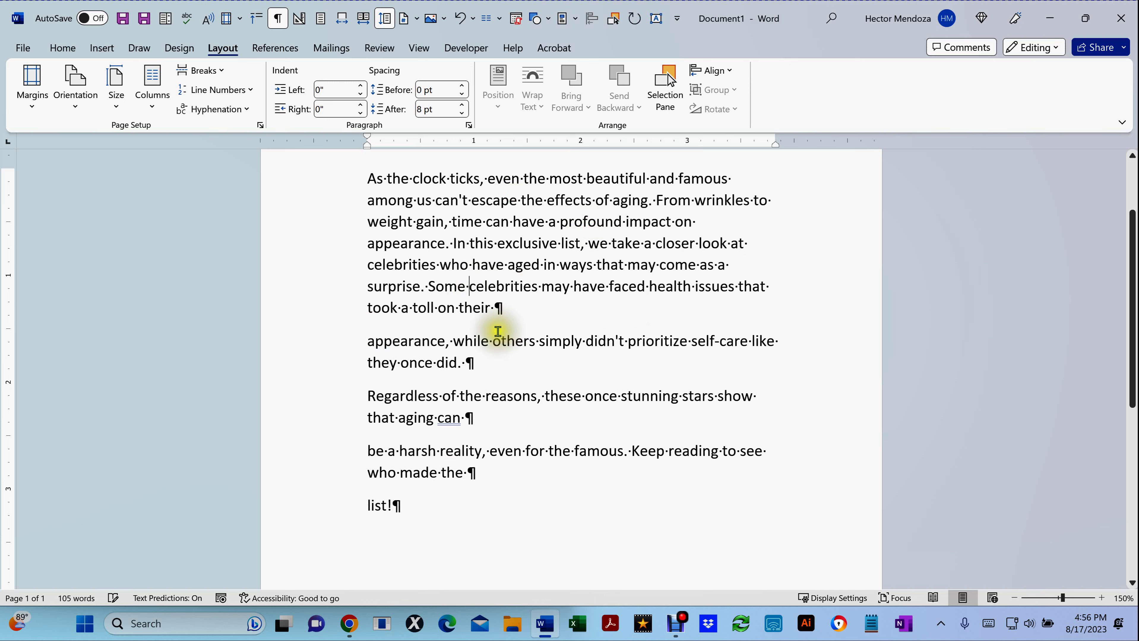
left_click(566, 307)
key("Delete")
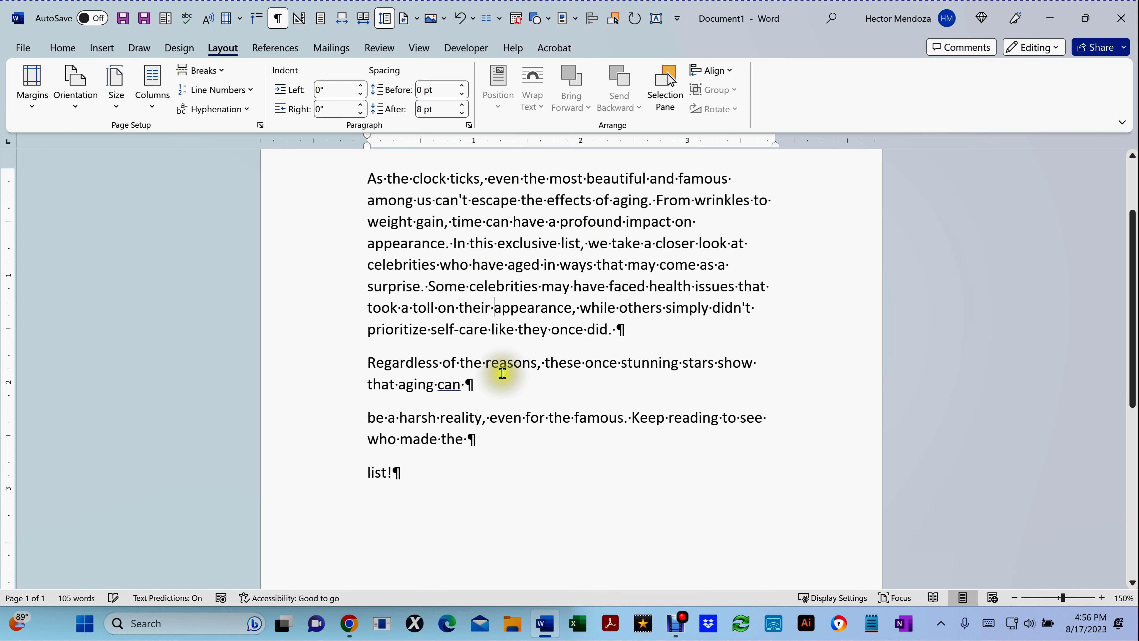
left_click(665, 324)
key("Delete")
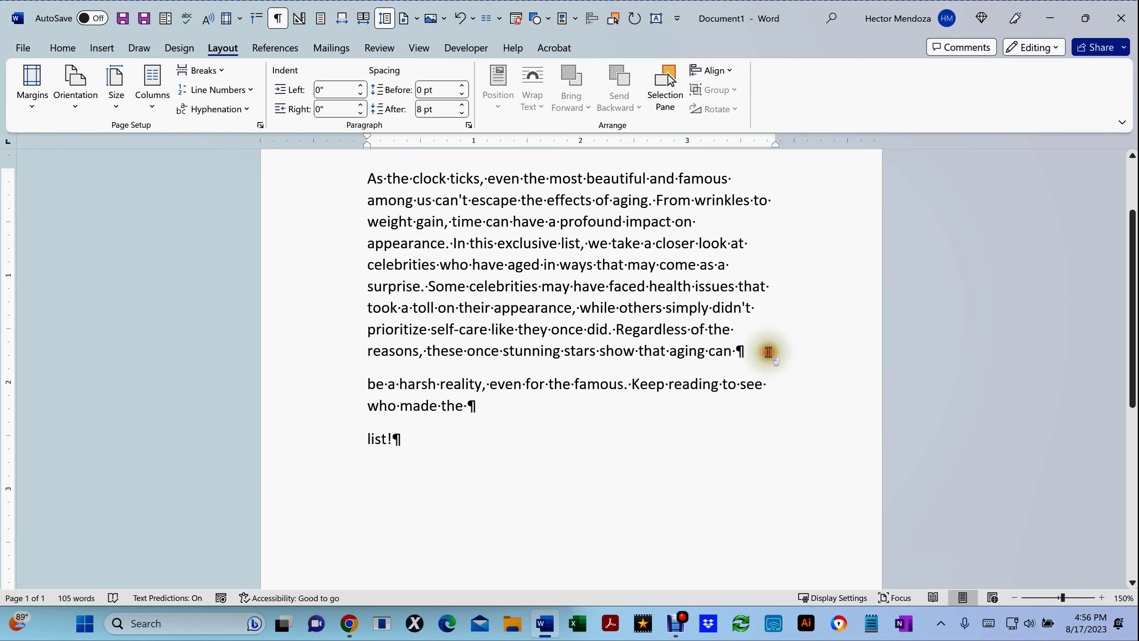
- Join the remaining lines into the paragraph by removing the breaks after "aging can" and "who made the"
left_click(758, 351)
key("Delete")
left_click(514, 403)
key("Delete")
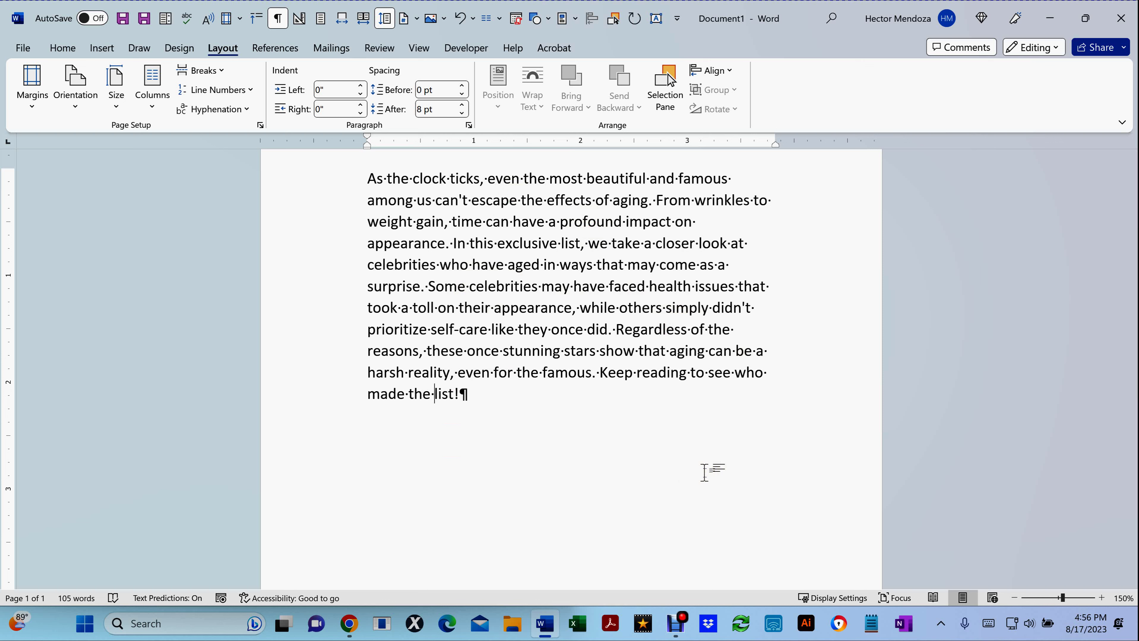
key("ctrl+a")
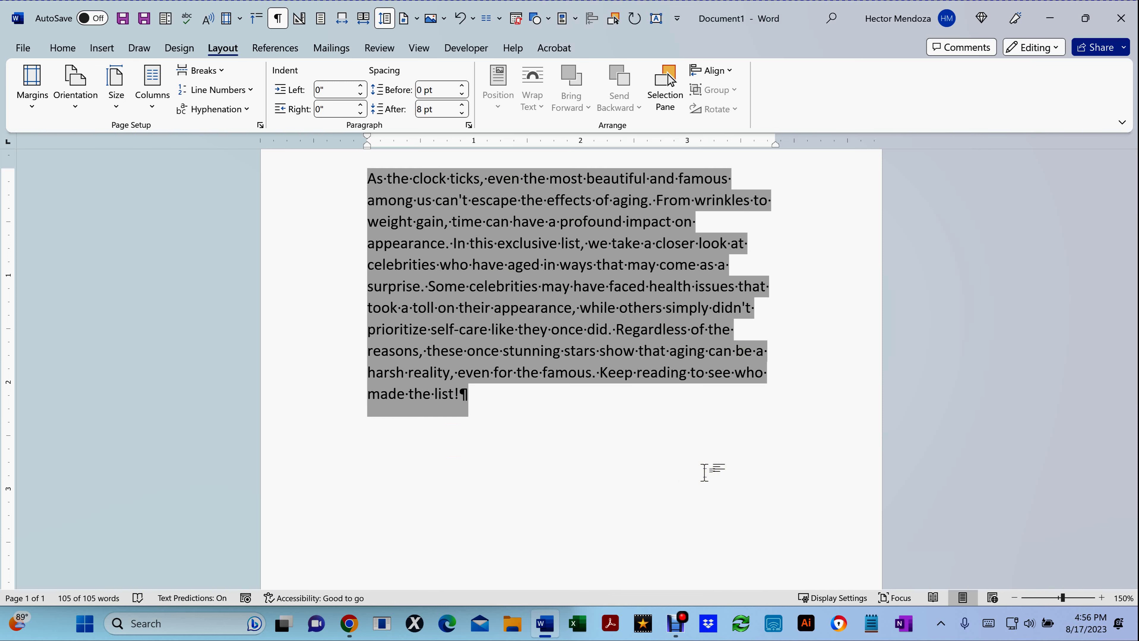
type("J")
key("ctrl+a")
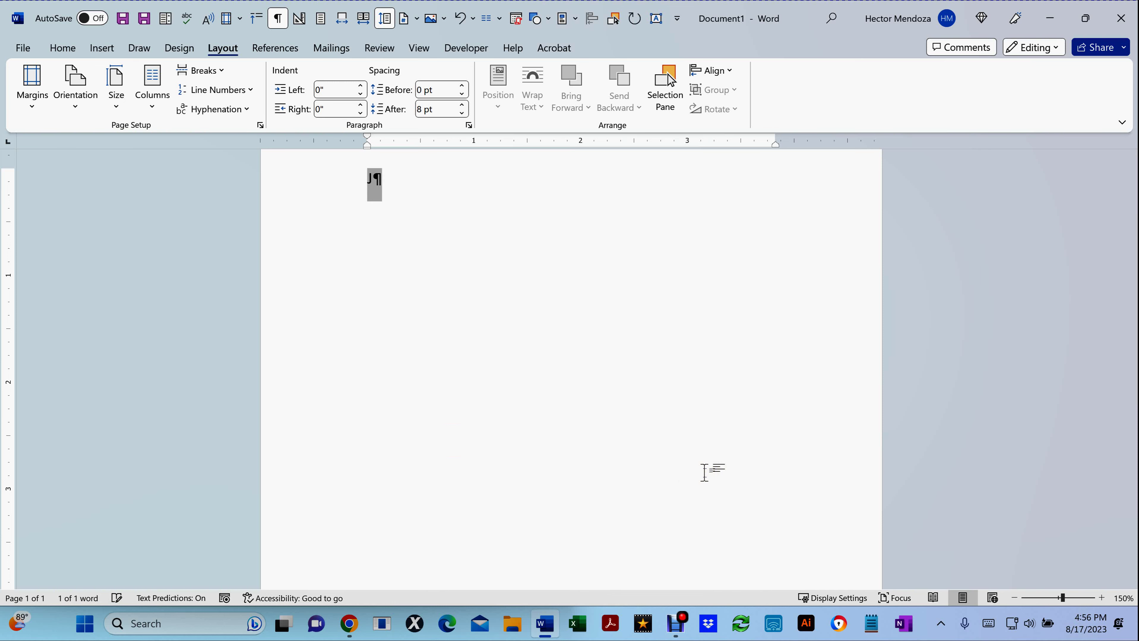
left_click(470, 293)
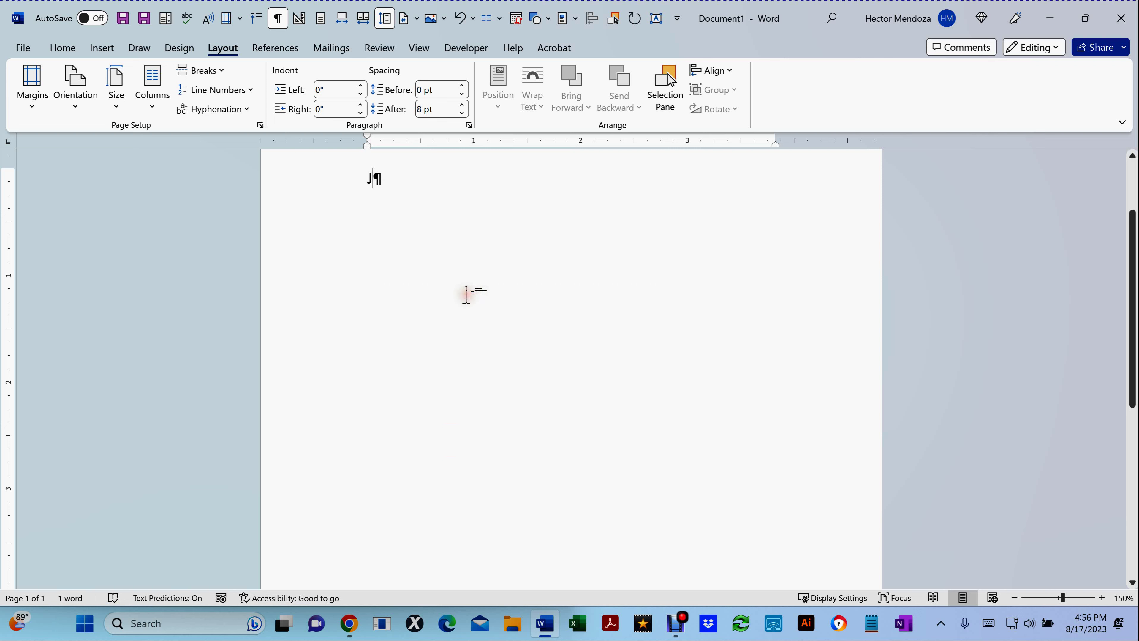
key("ctrl+z")
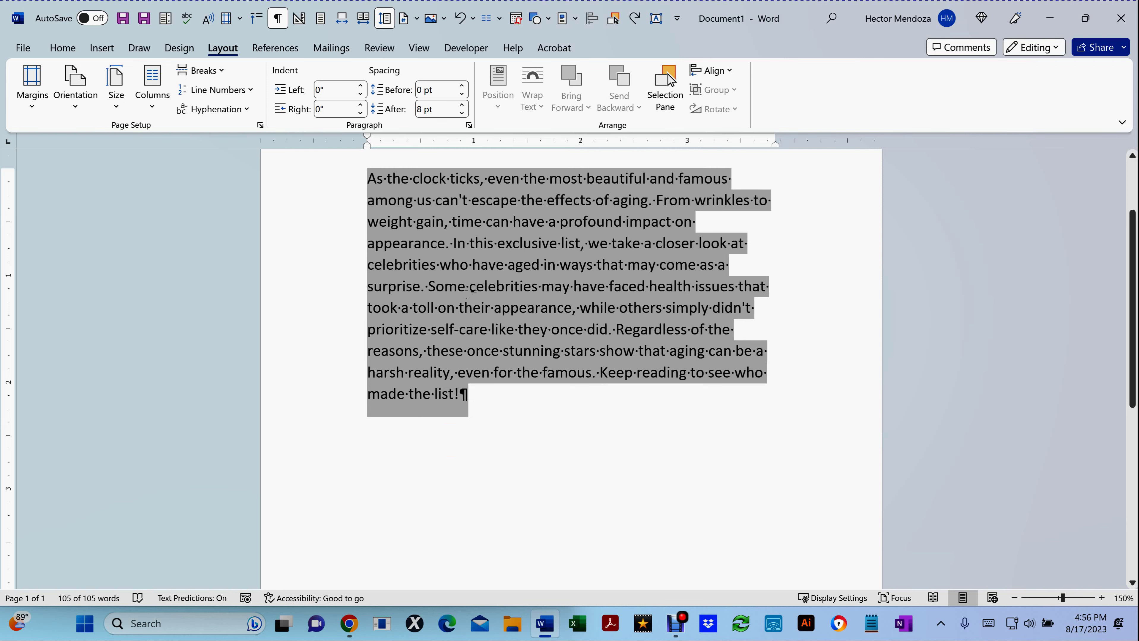
- Try justified, left and right alignment on the whole paragraph, and return it to justified
key("ctrl+j")
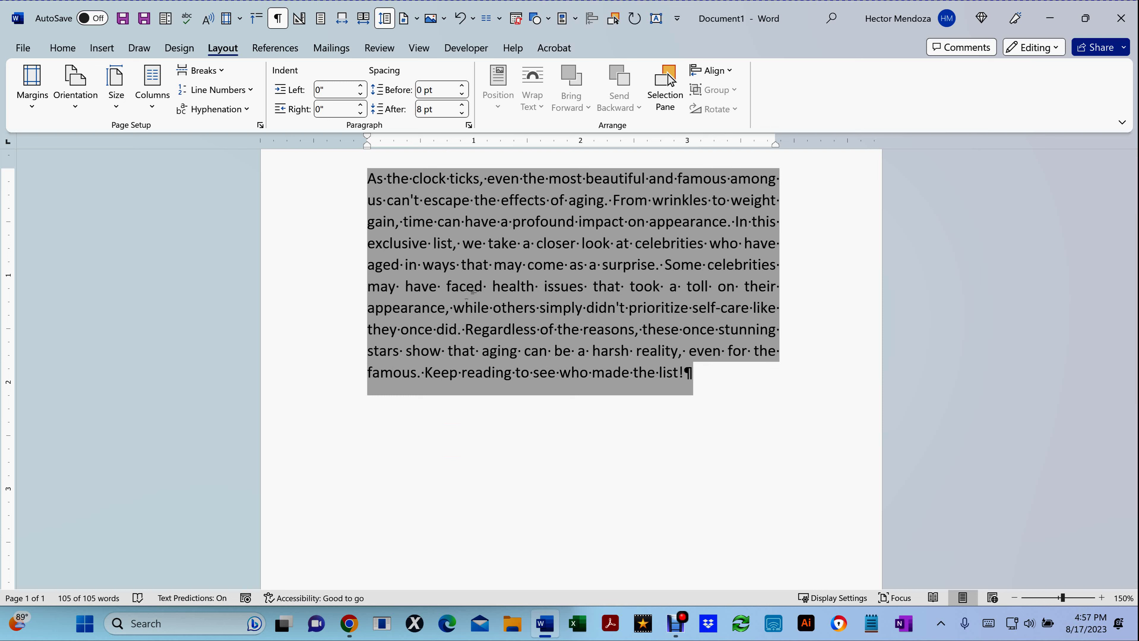
key("ctrl+l")
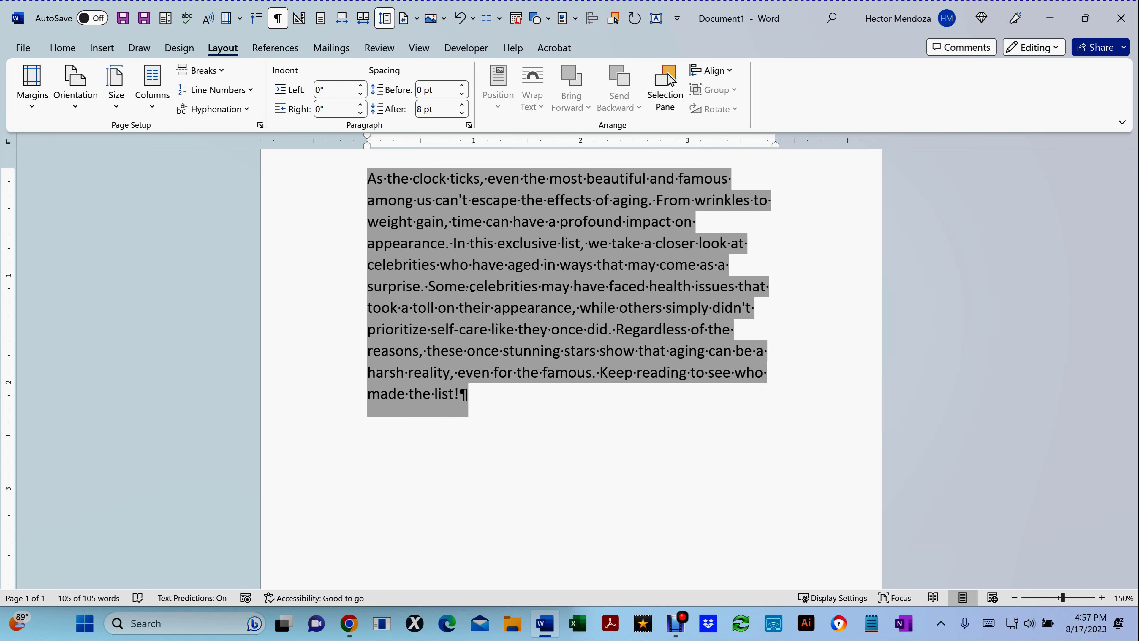
key("ctrl+r")
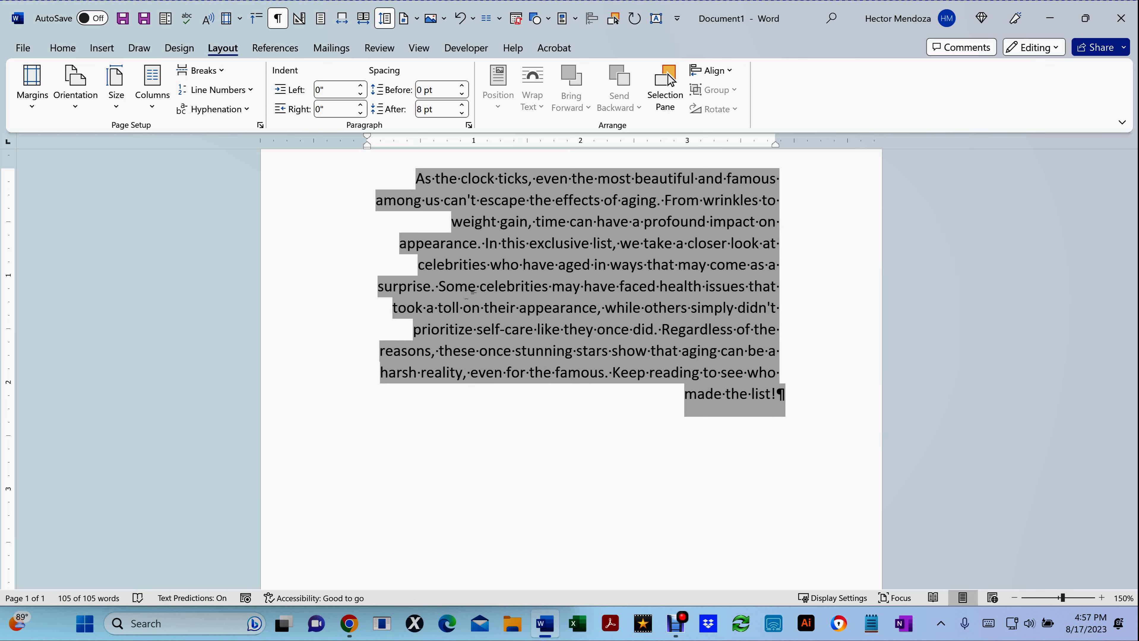
key("ctrl+j")
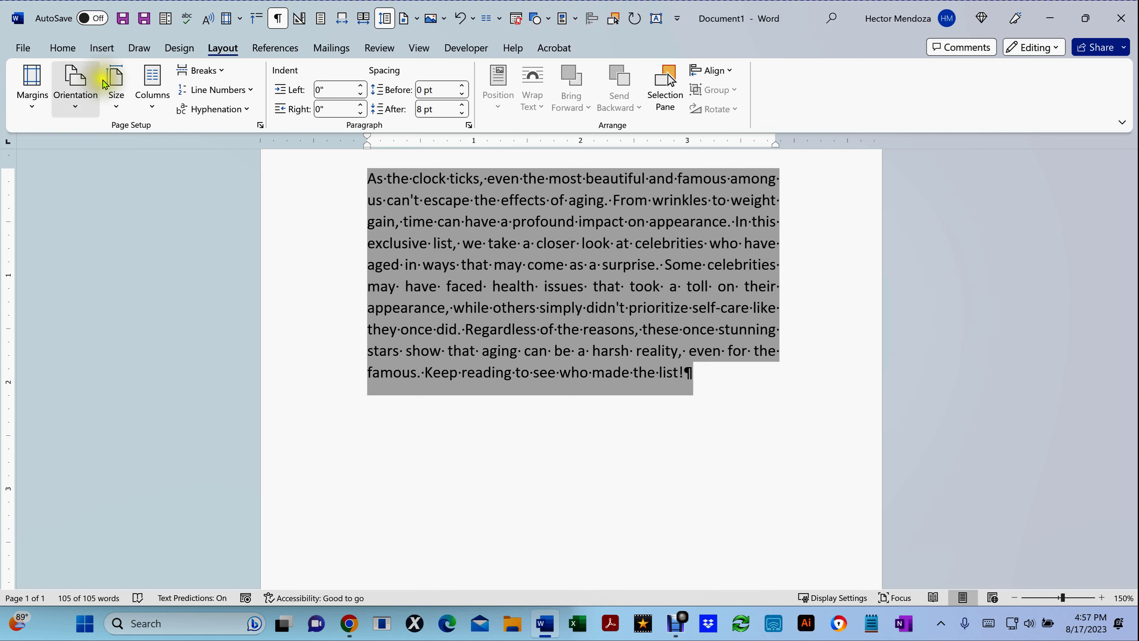
- Set the paper size to Letter (8.5" x 11") and hide the formatting marks
left_click(116, 82)
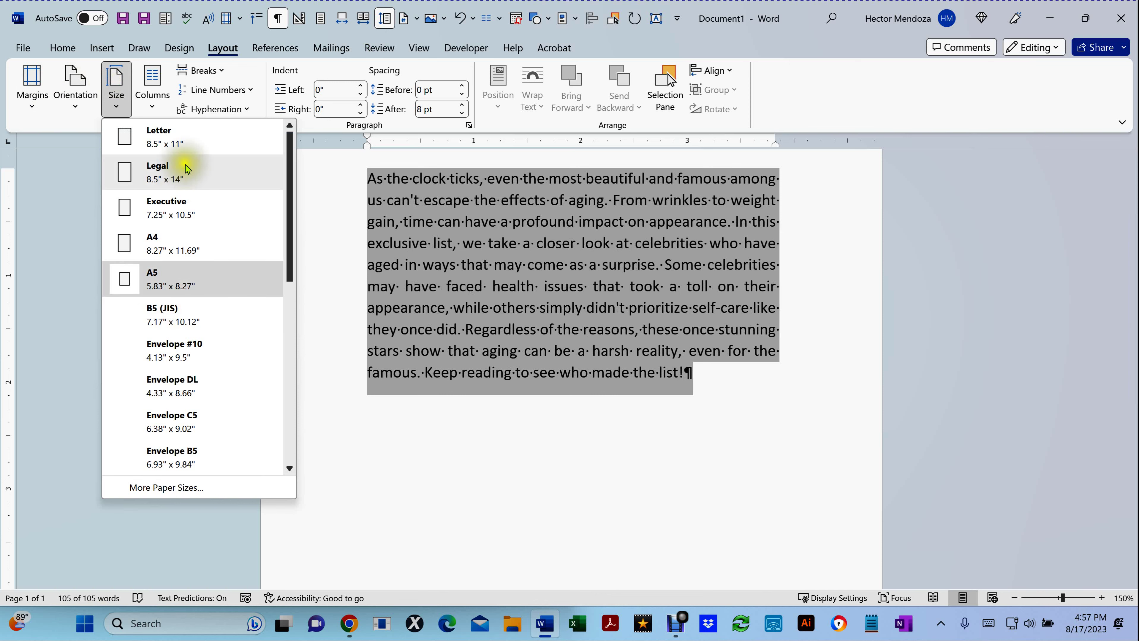
left_click(184, 146)
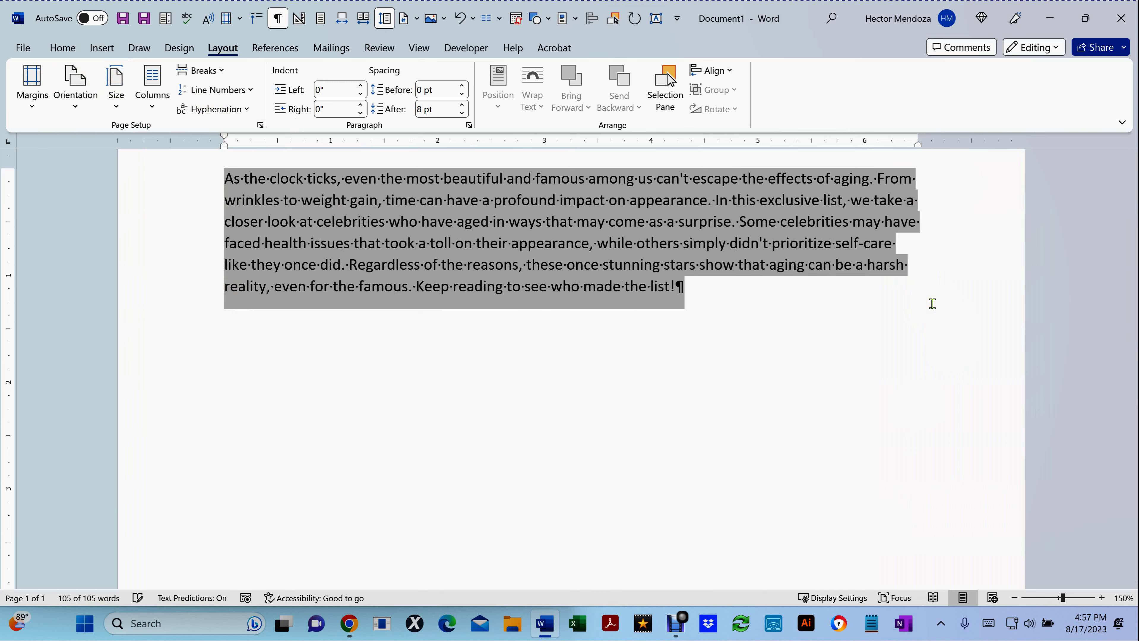
left_click(762, 362)
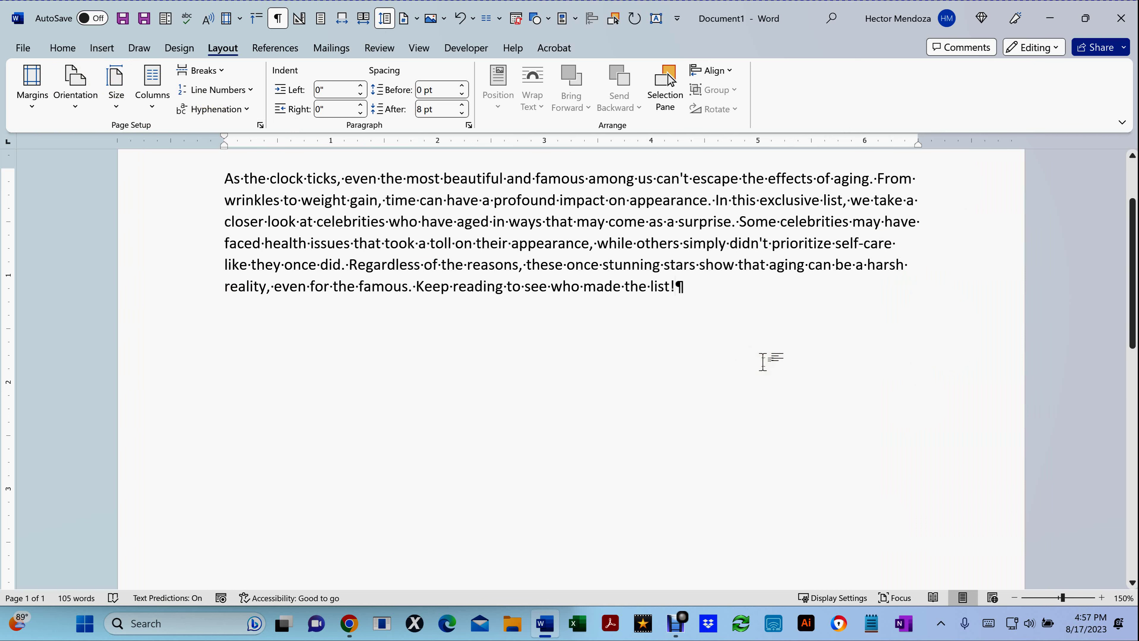
key("ctrl+shift+8")
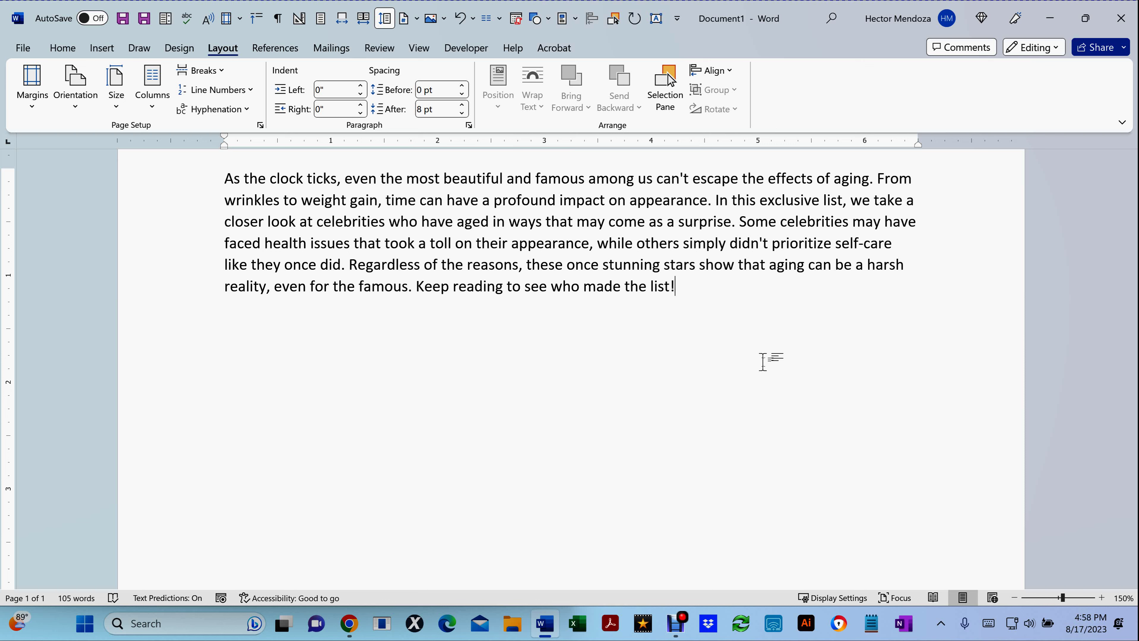
- Insert a table of two columns and two rows below the paragraph, leaving a blank line between them
mouse_move(348, 623)
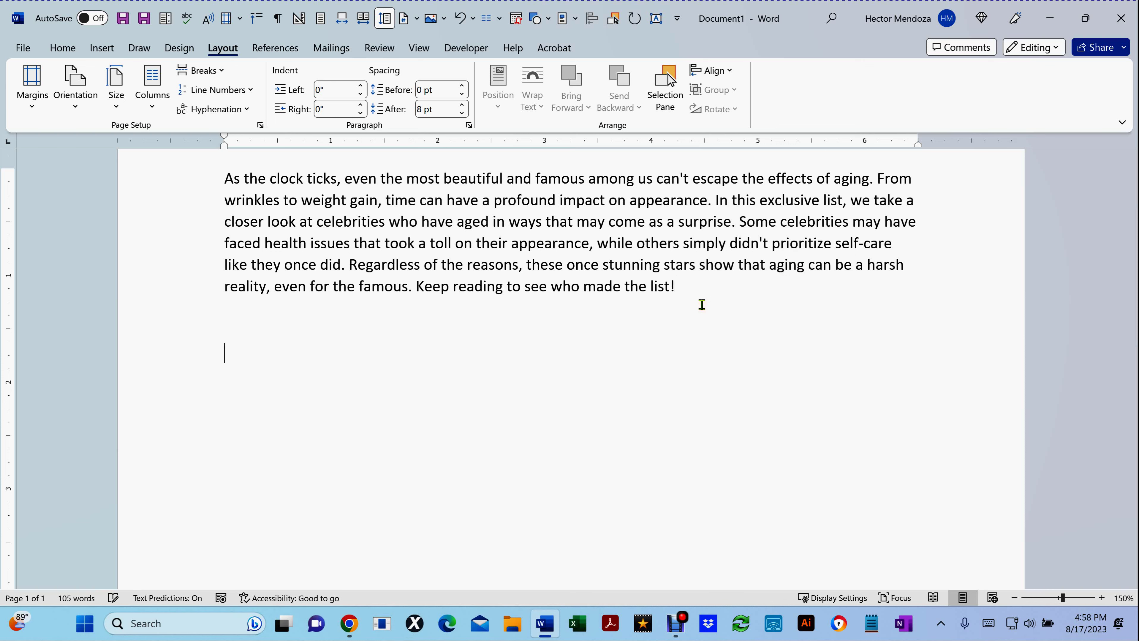
left_click(103, 49)
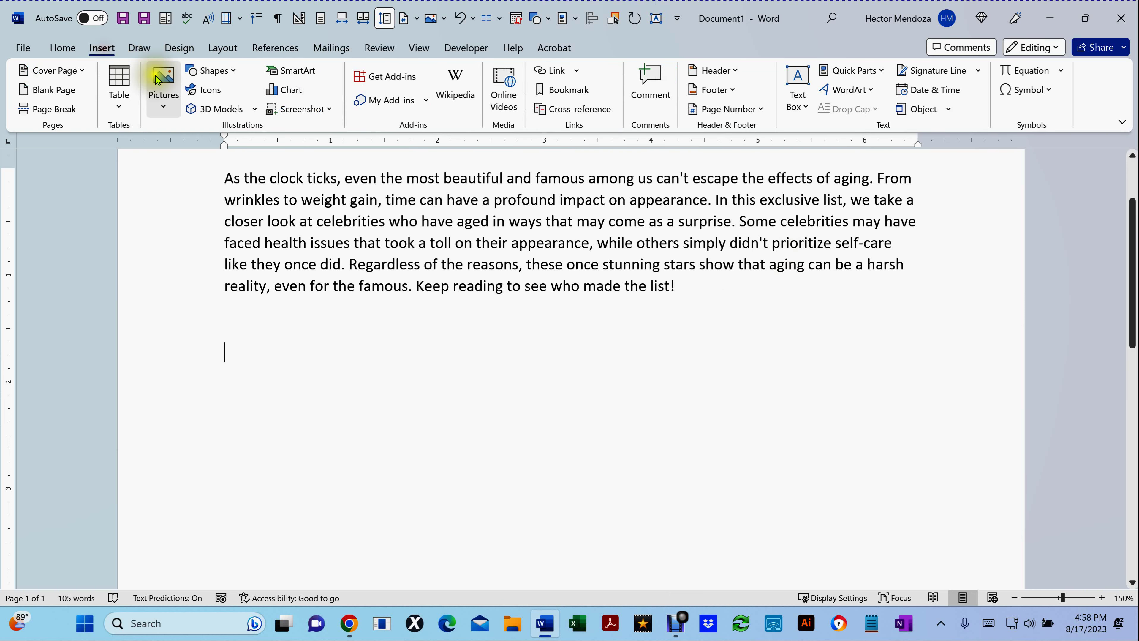
left_click(119, 87)
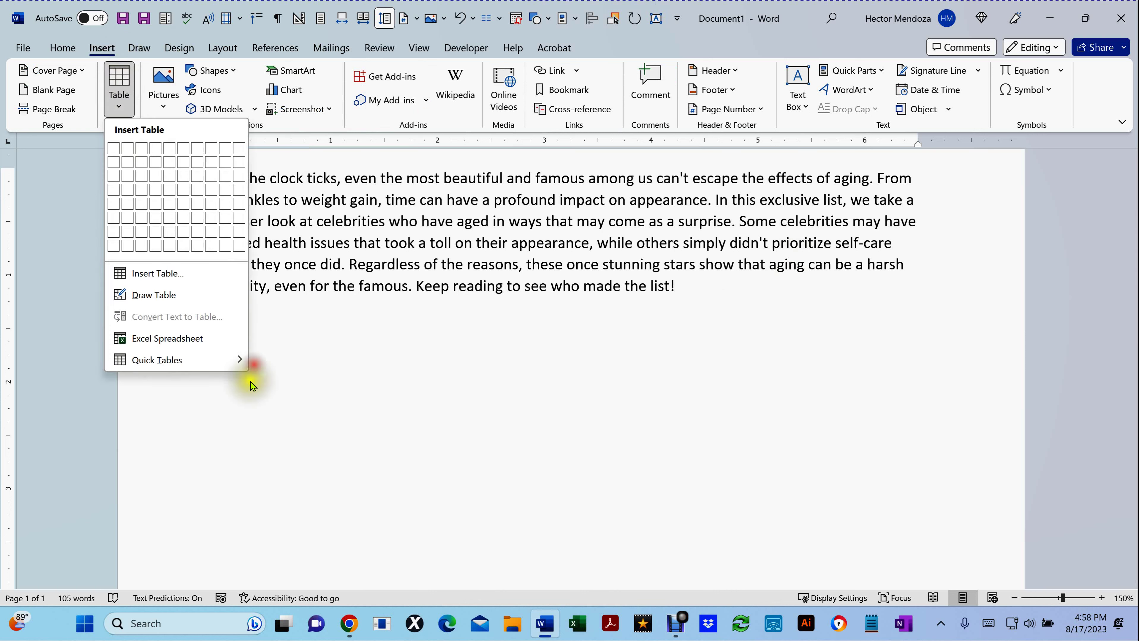
left_click(129, 163)
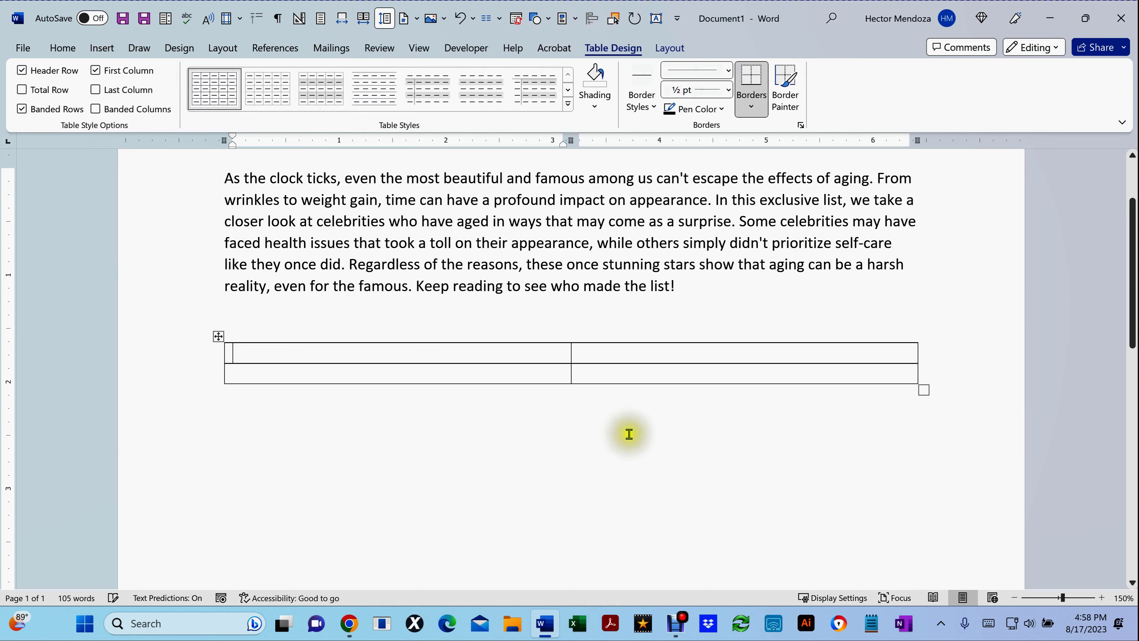
- Switch to Chrome, maximize its window and close the celebrity article to return to the YouTube home page
left_click(353, 628)
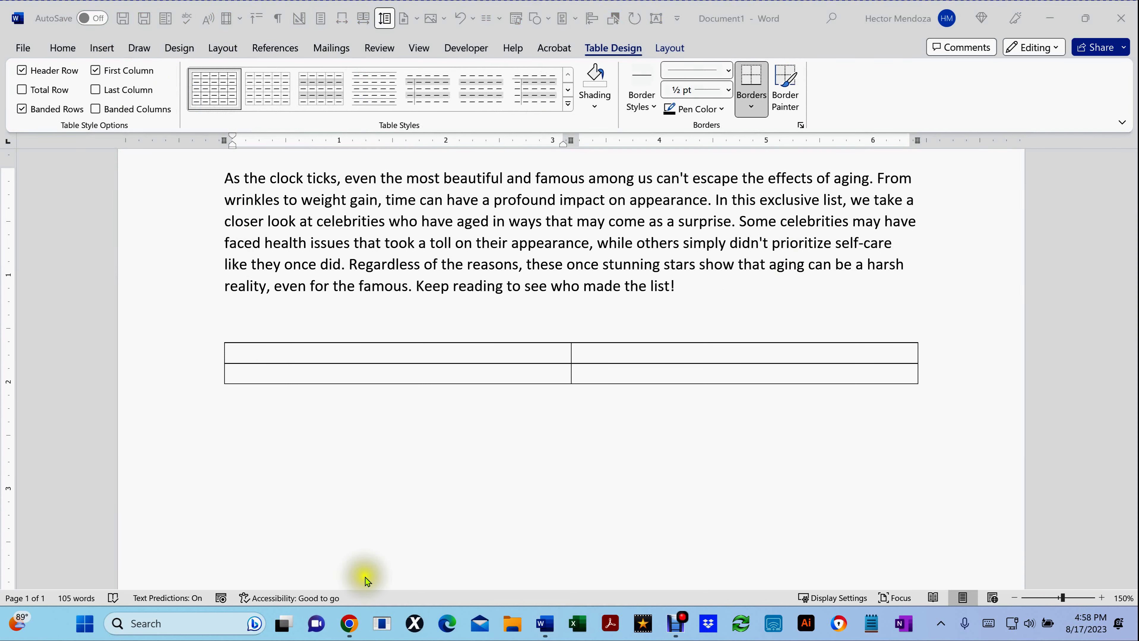
left_click(349, 625)
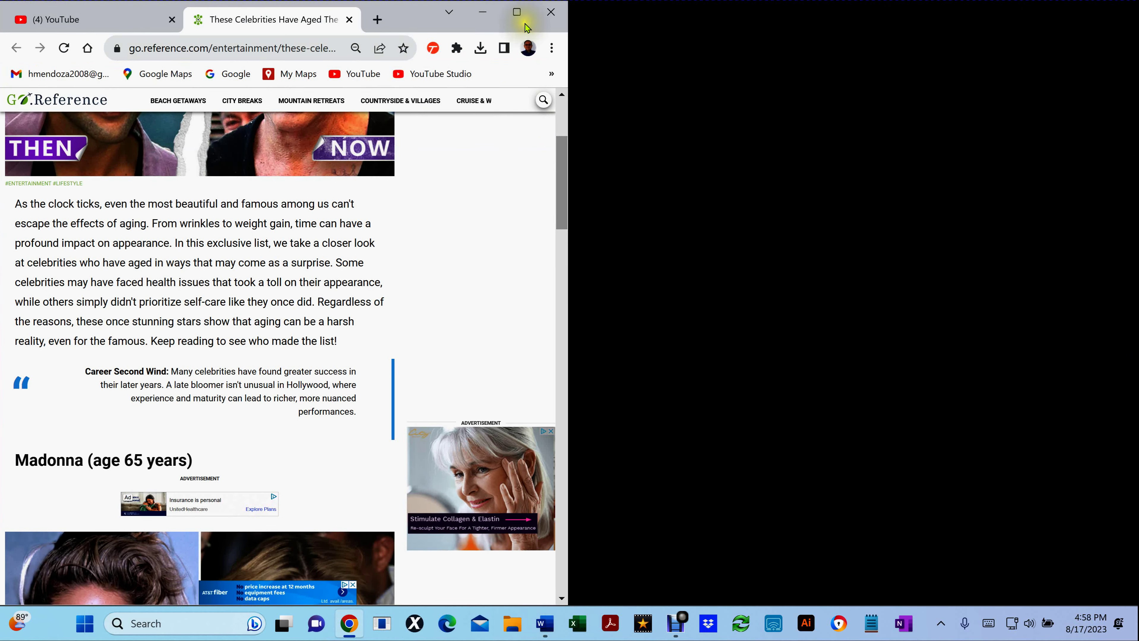
left_click(517, 12)
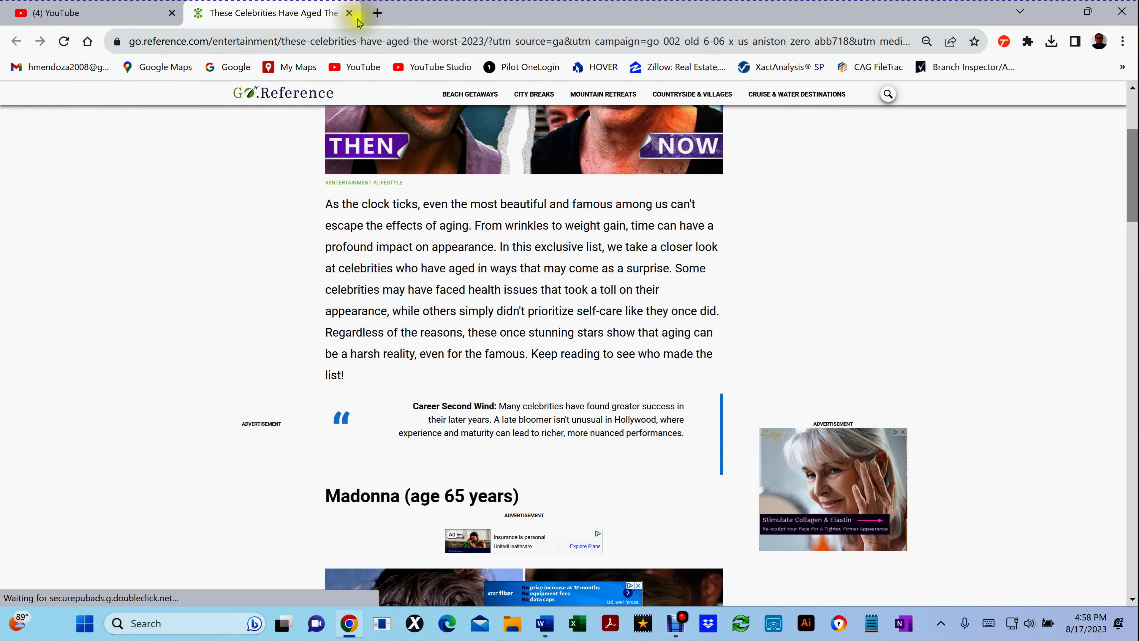
left_click(349, 14)
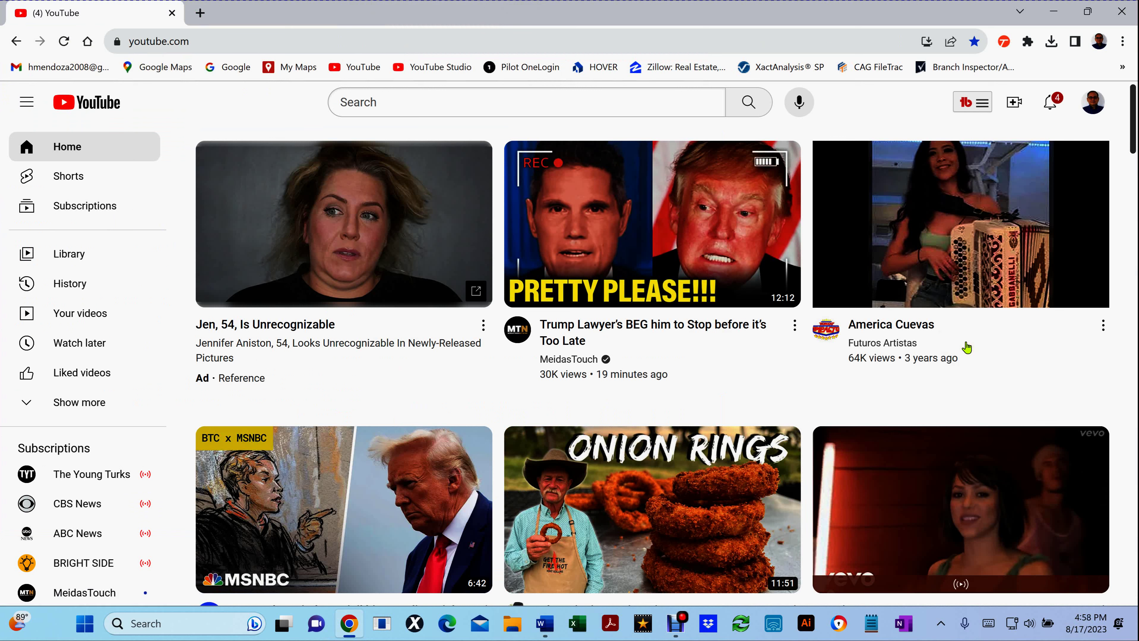
- Take a rectangular screen snip of the titles and details beneath the first row of YouTube videos
mouse_move(966, 347)
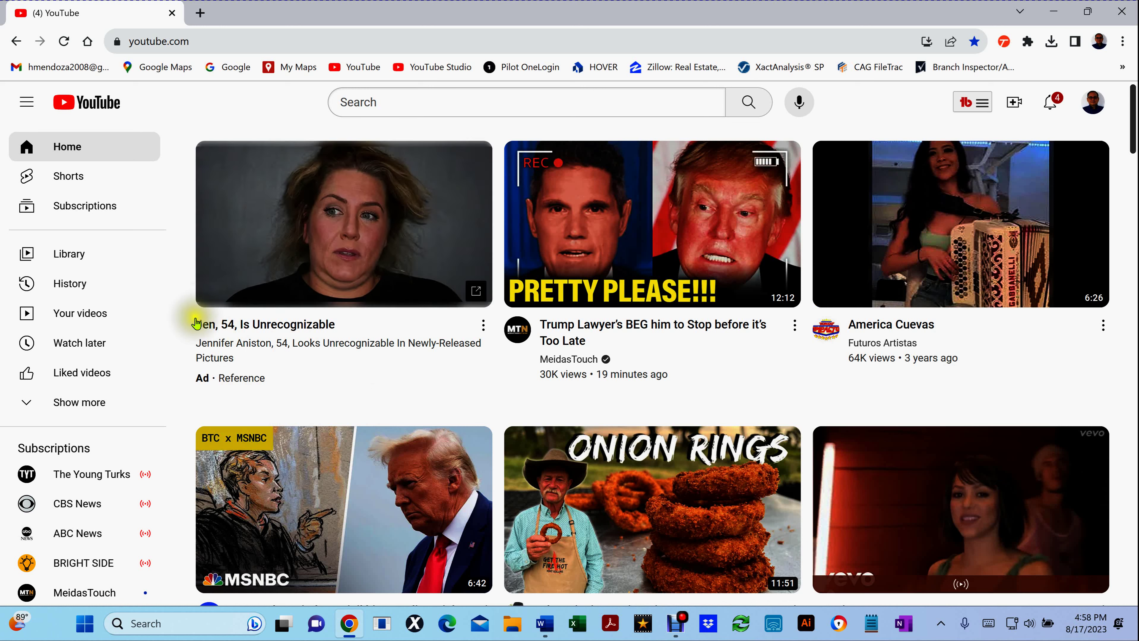
mouse_move(1080, 360)
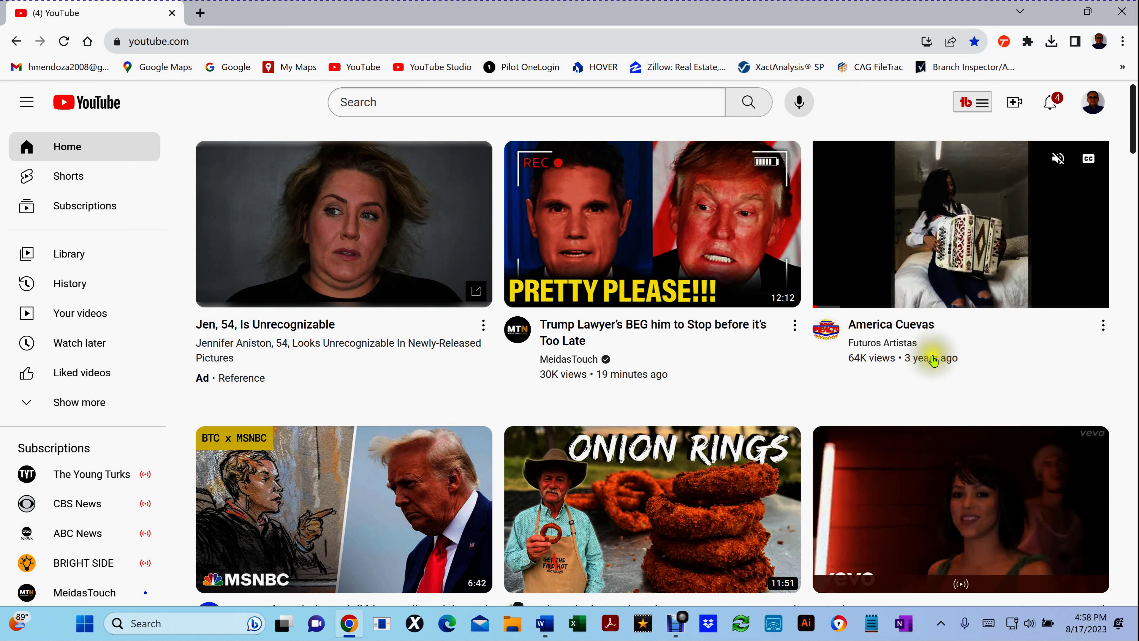
key("super+shift+s")
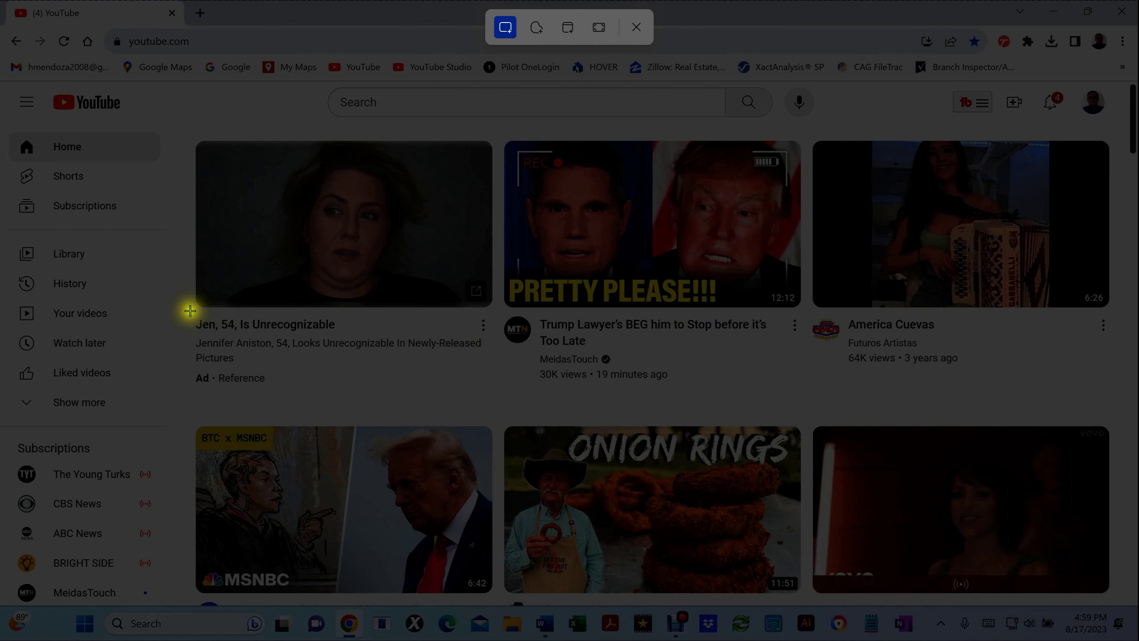
left_click_drag(189, 310, 989, 391)
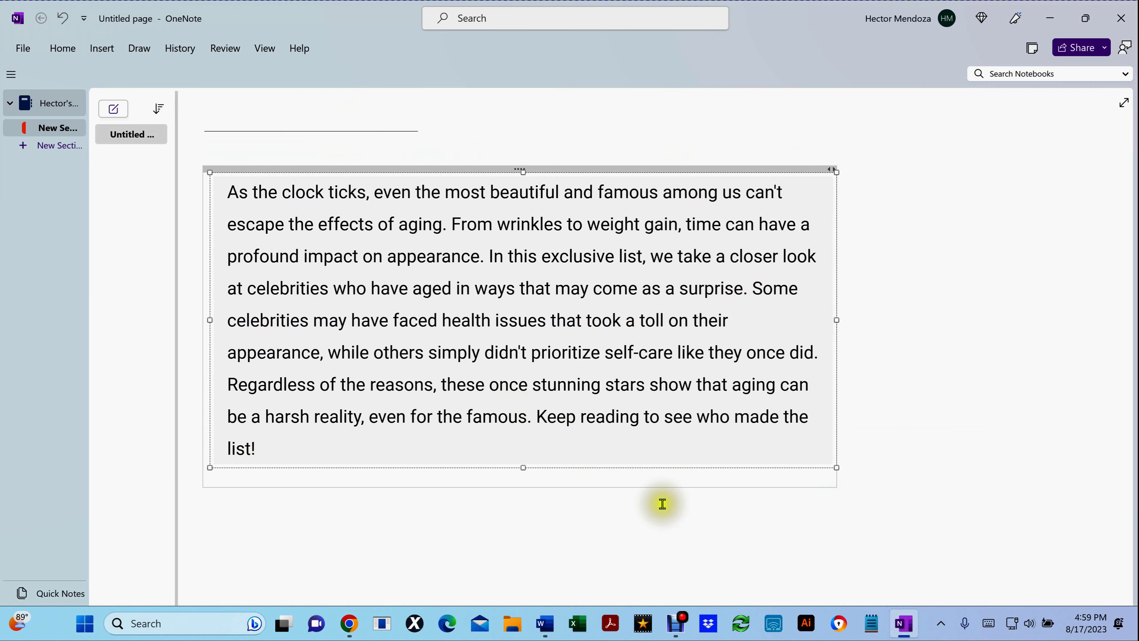
- In OneNote, replace the celebrity paragraph picture with the snip of the three YouTube video titles, and copy the text from it
left_click(666, 547)
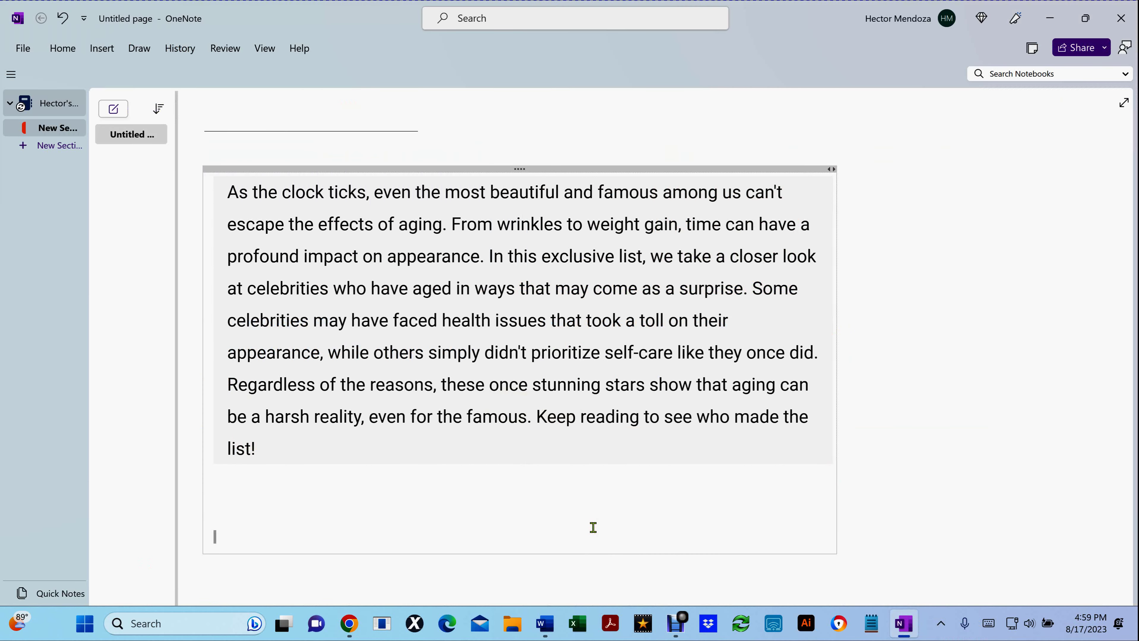
left_click(327, 579)
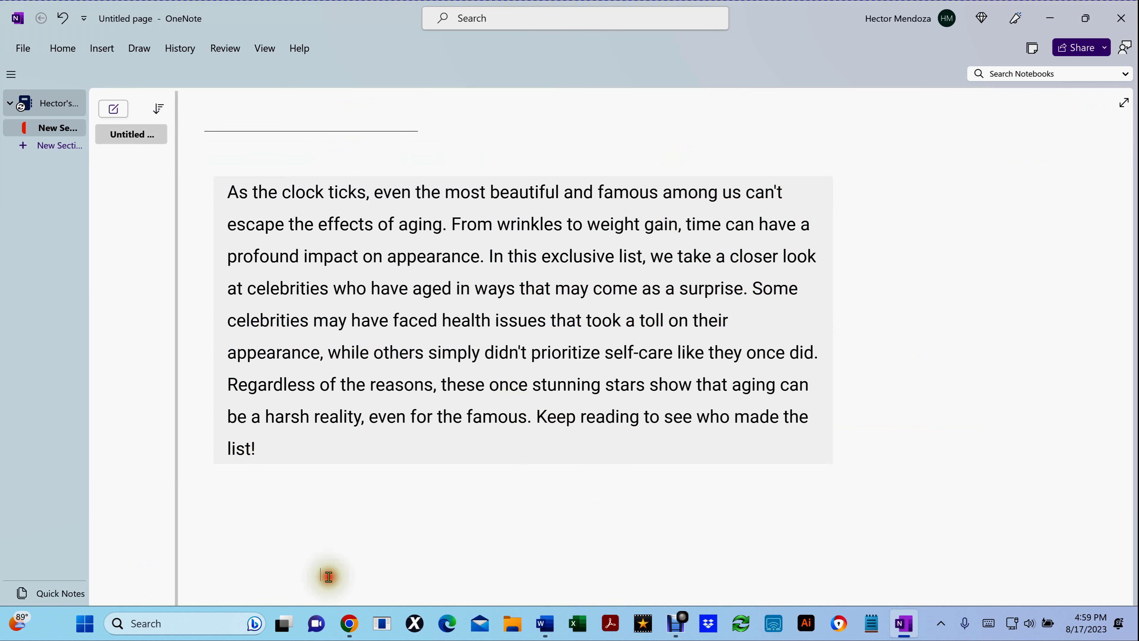
key("Delete")
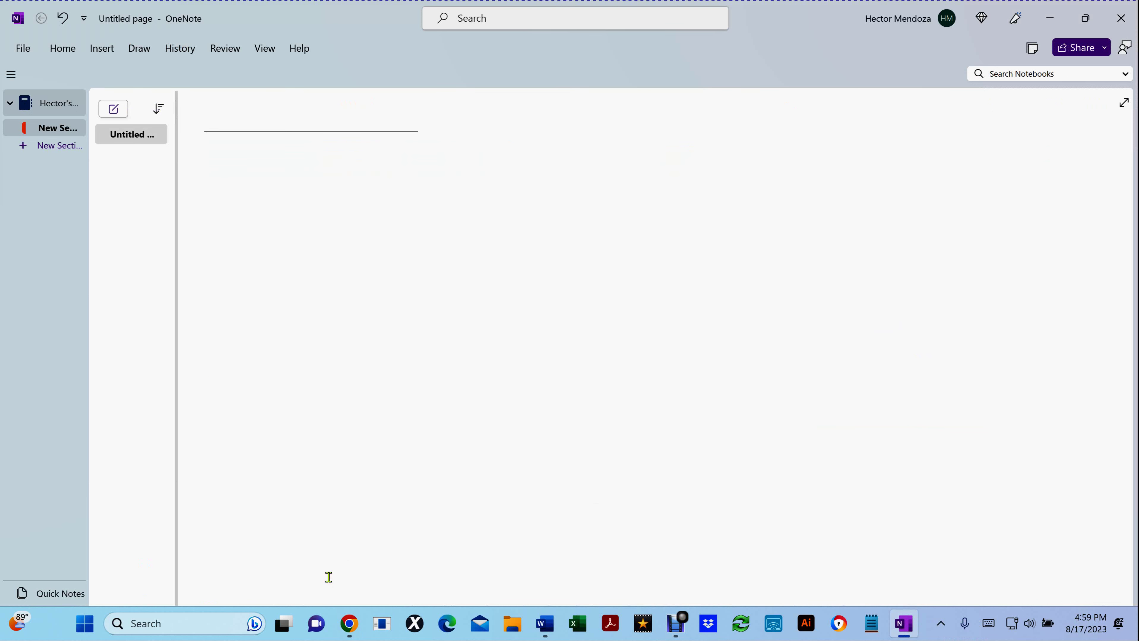
key("ctrl+v")
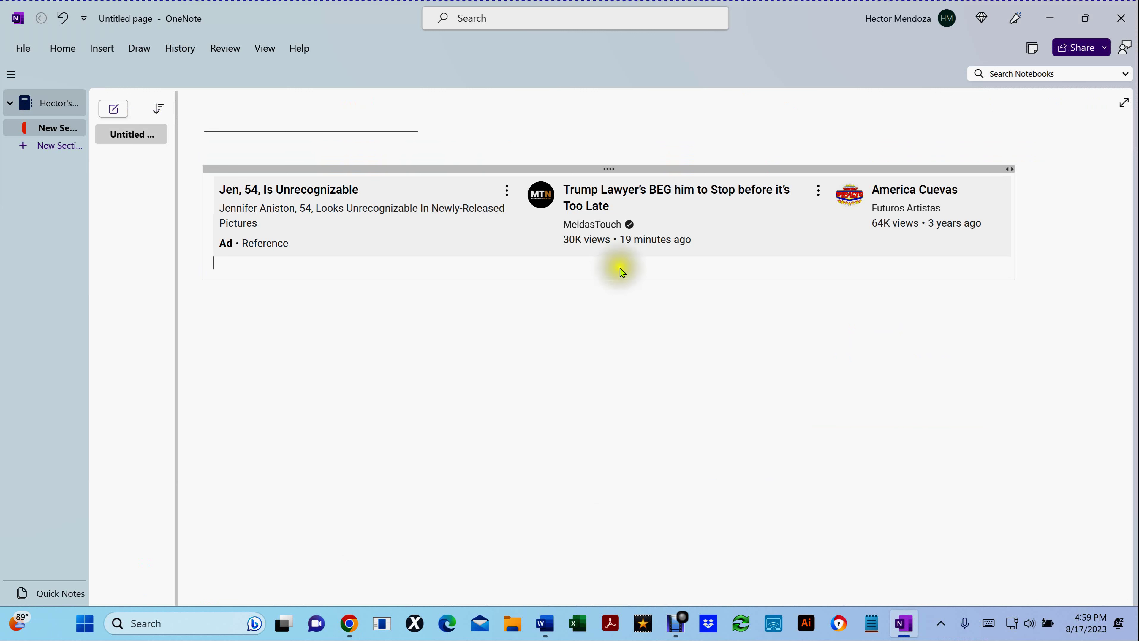
right_click(434, 241)
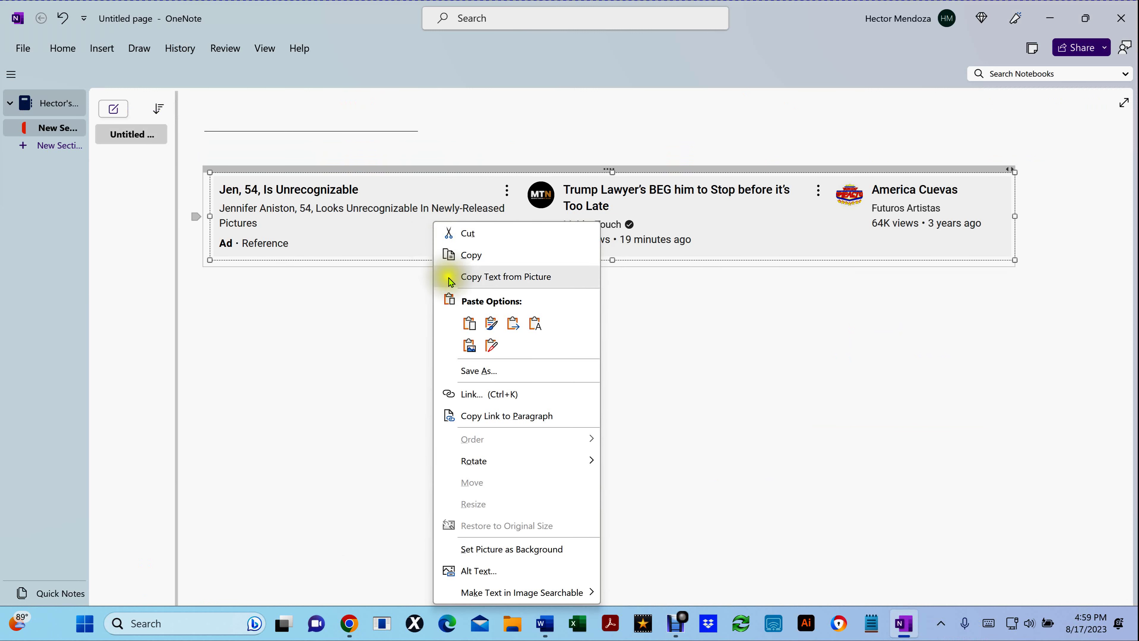
left_click(482, 278)
- Switch to Word and delete the celebrity paragraph above the table
left_click(552, 625)
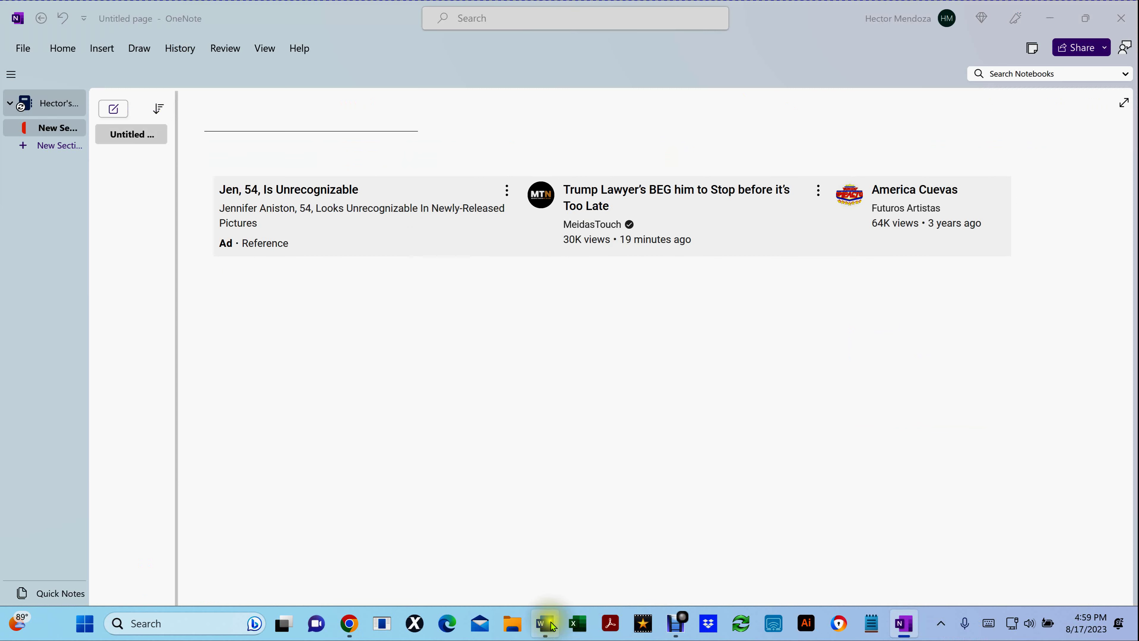
left_click(491, 486)
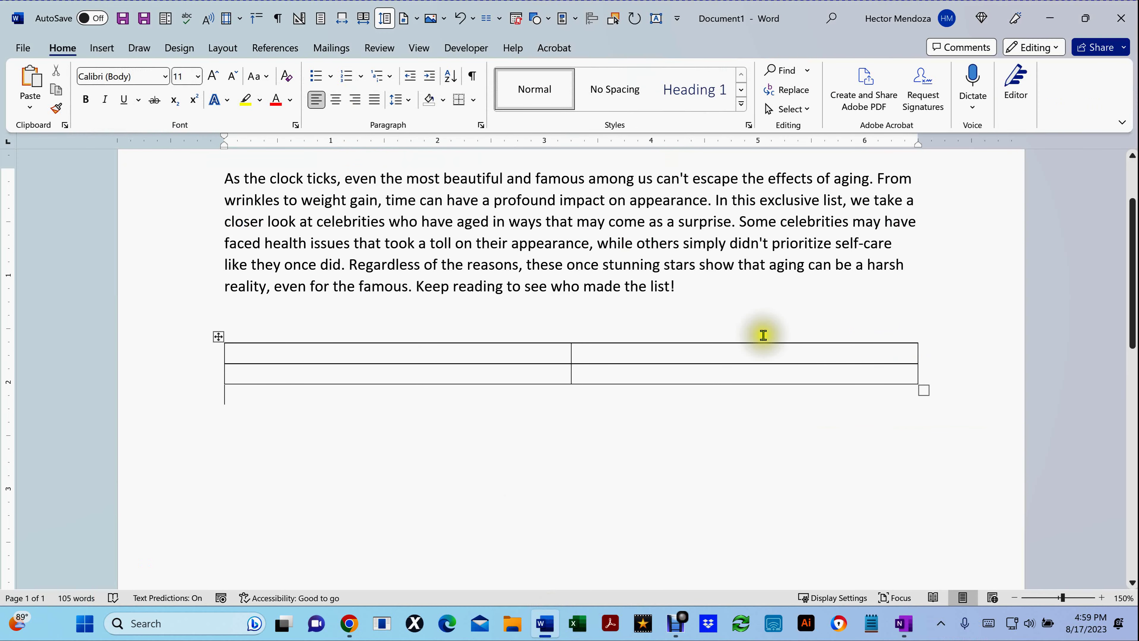
triple_click(591, 271)
scroll(591, 271, "up", 3)
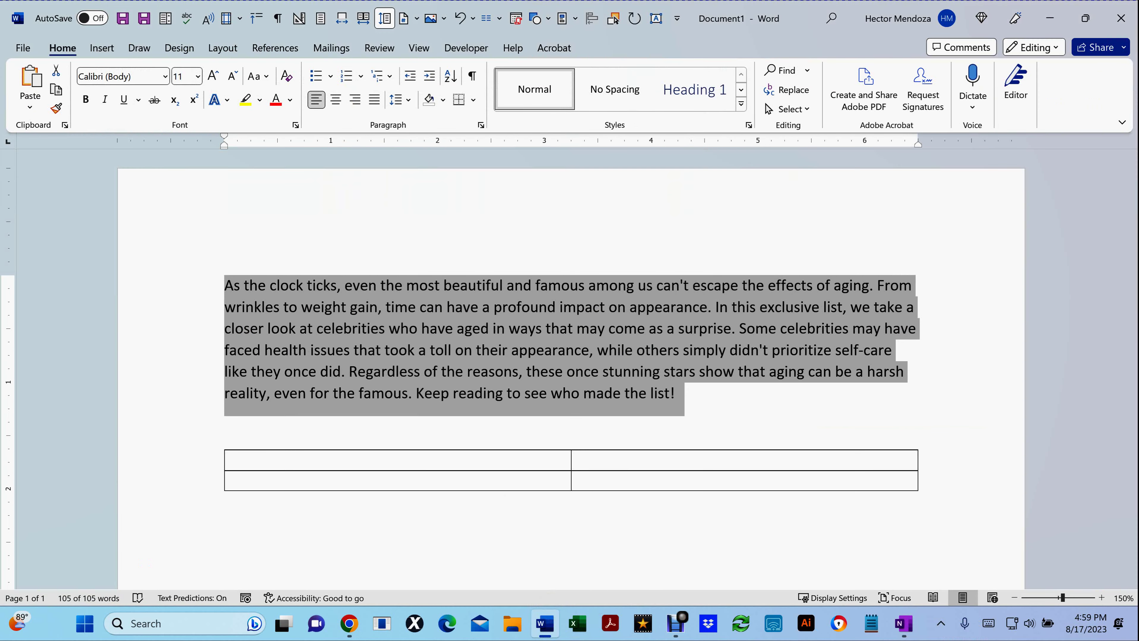
key("Delete")
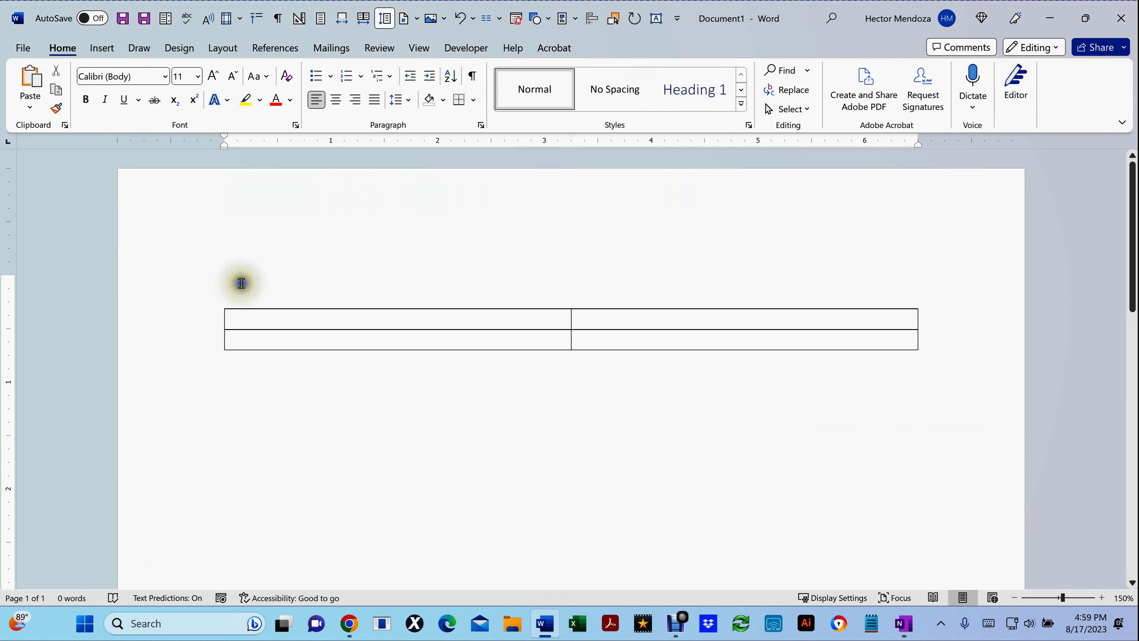
- Try pasting the extracted text of all three videos above the table, look through the lines, and undo the paste
right_click(242, 283)
left_click(343, 384)
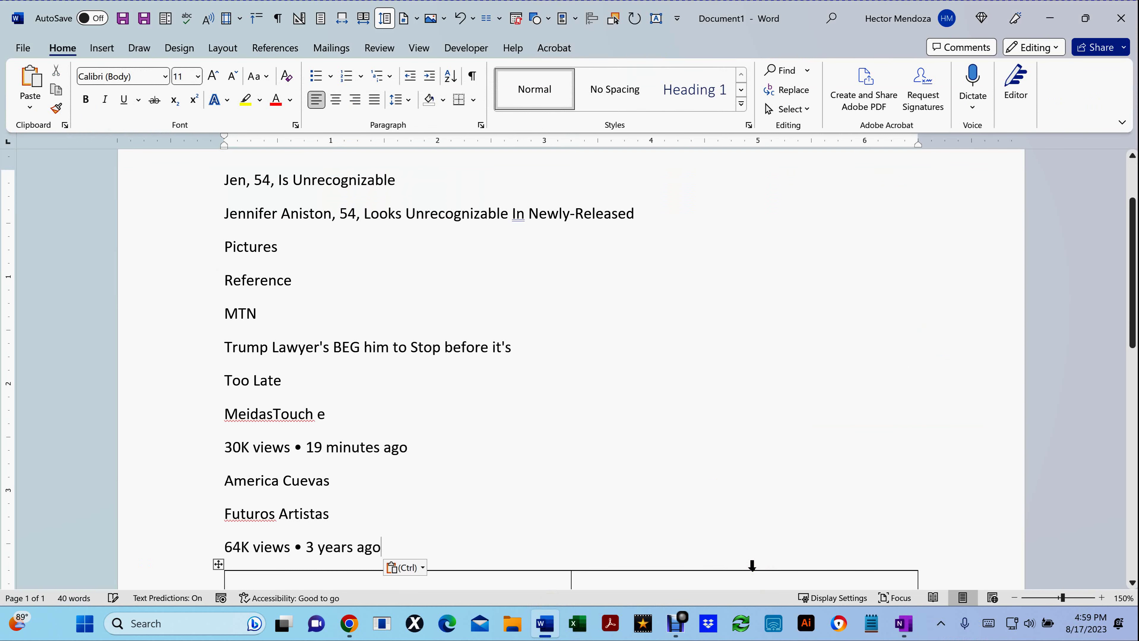
scroll(630, 460, "down", 3)
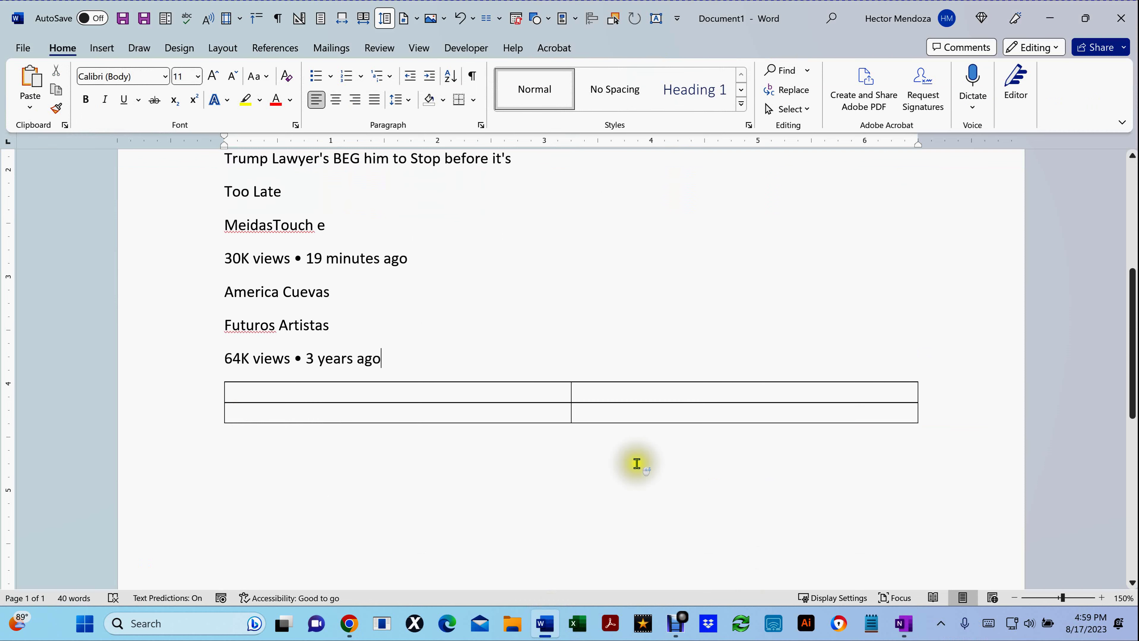
scroll(637, 463, "up", 5)
scroll(637, 463, "down", 3)
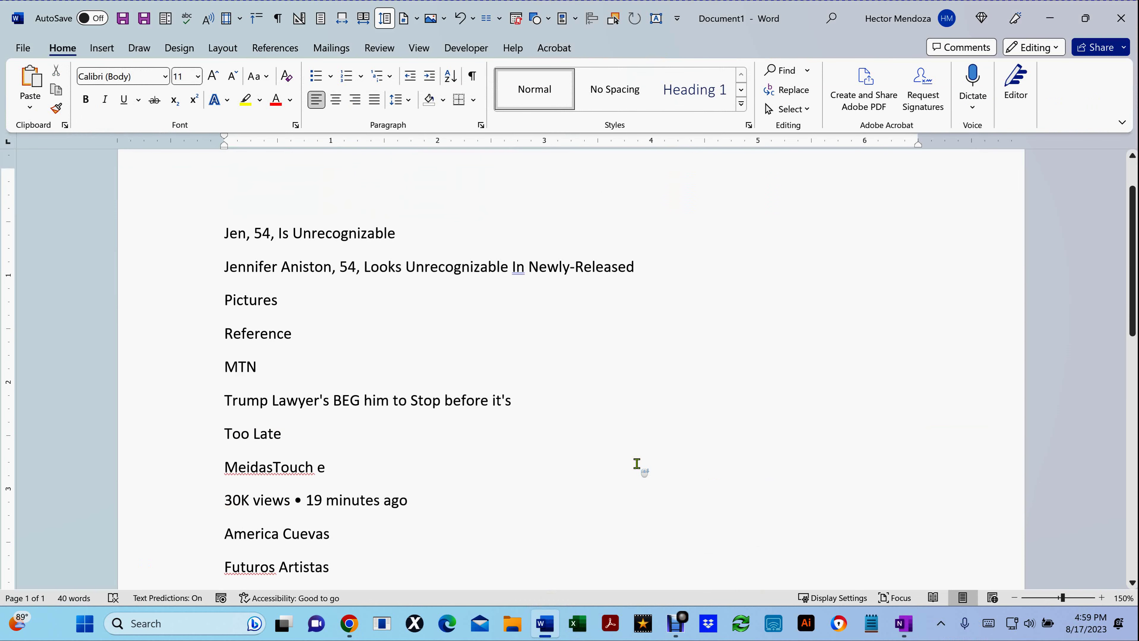
key("ctrl+a")
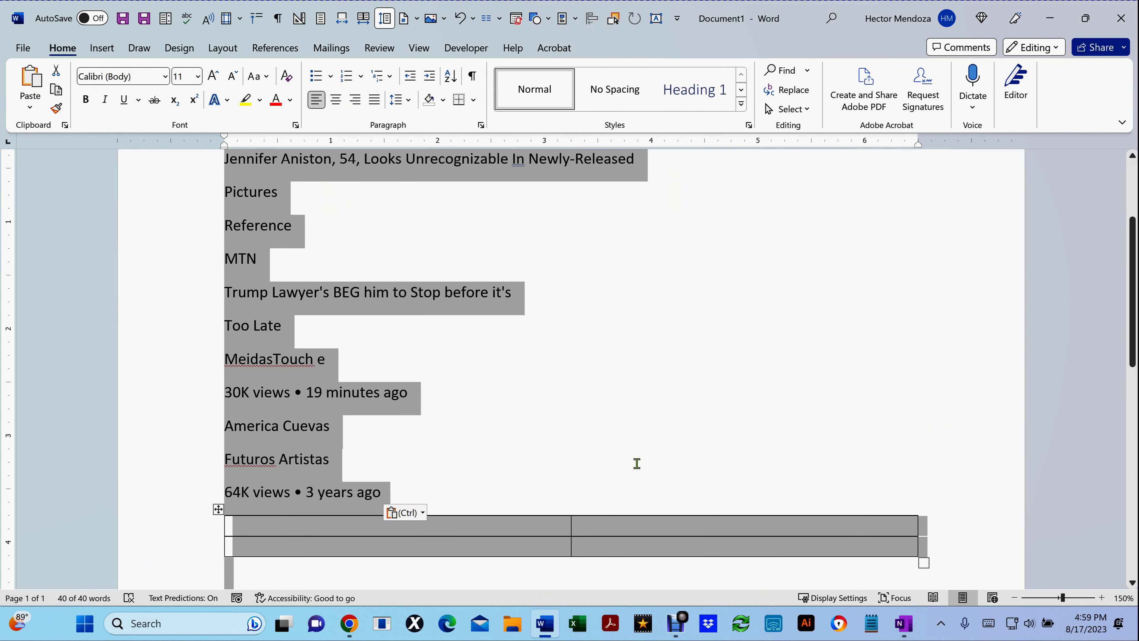
left_click(476, 444)
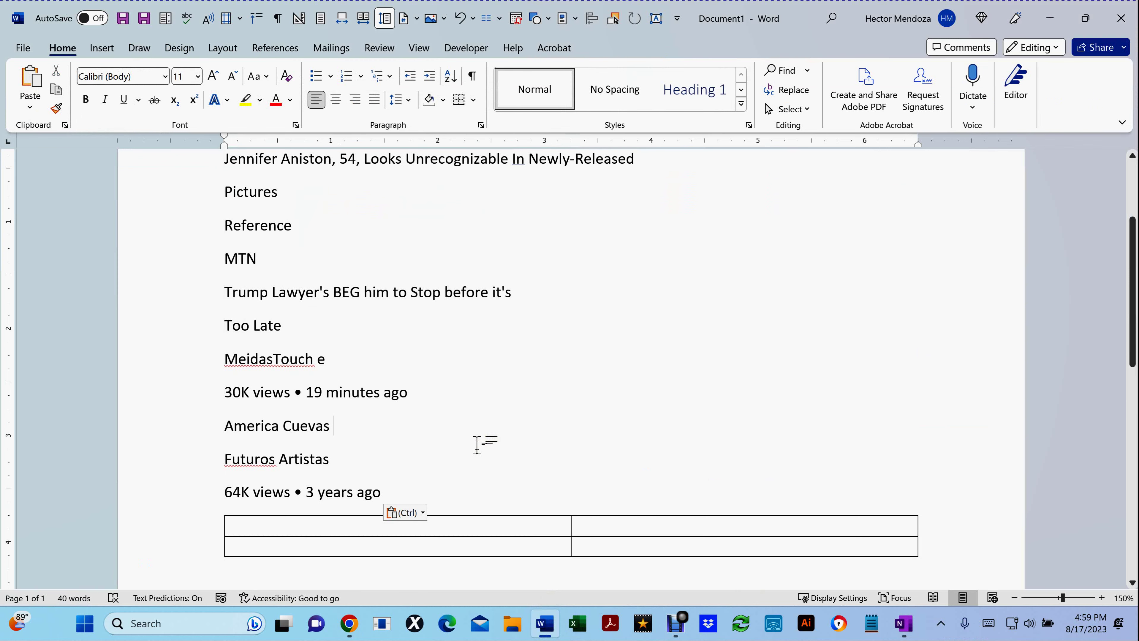
key("ctrl+z")
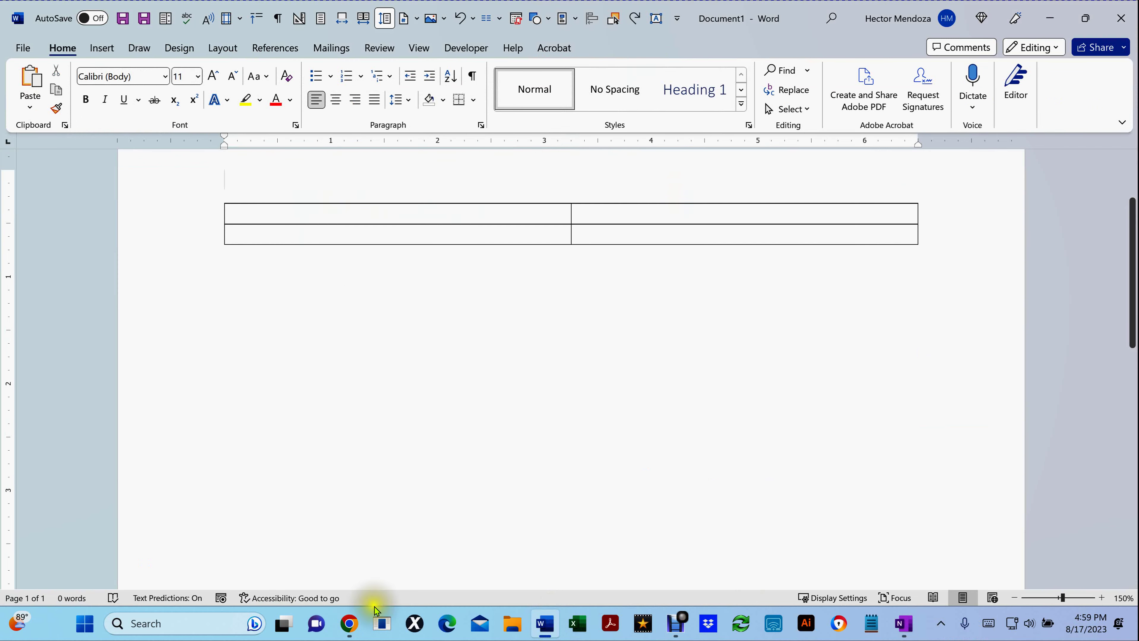
- Switch to Chrome and take a rectangular snip of only the first video's title and details, "Jen, 54, Is Unrecognizable"
left_click(349, 623)
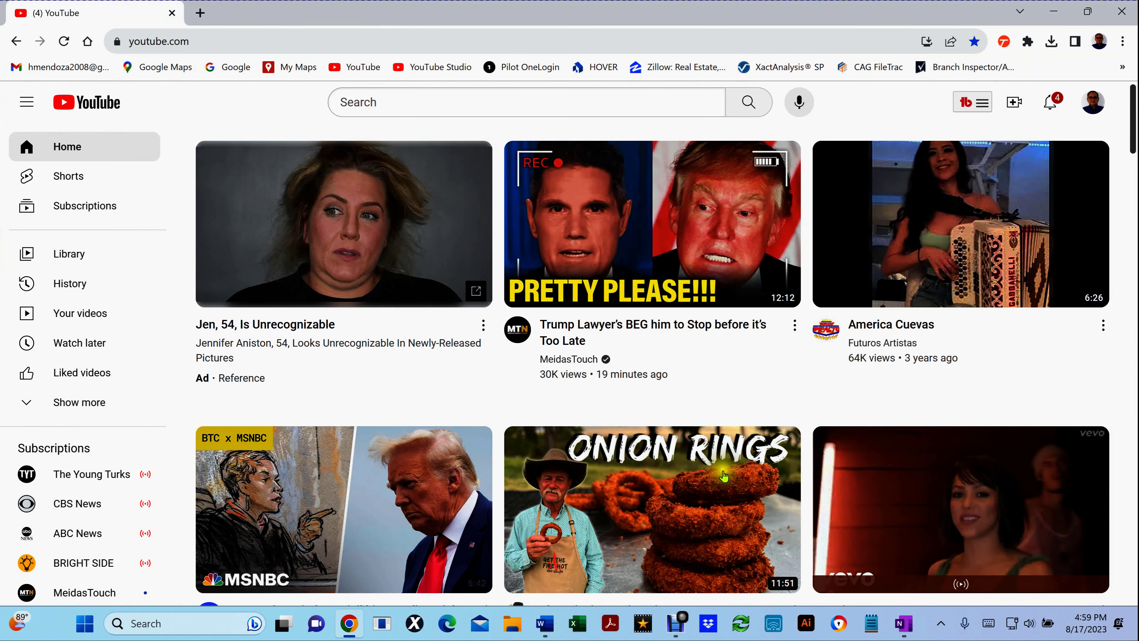
mouse_move(834, 504)
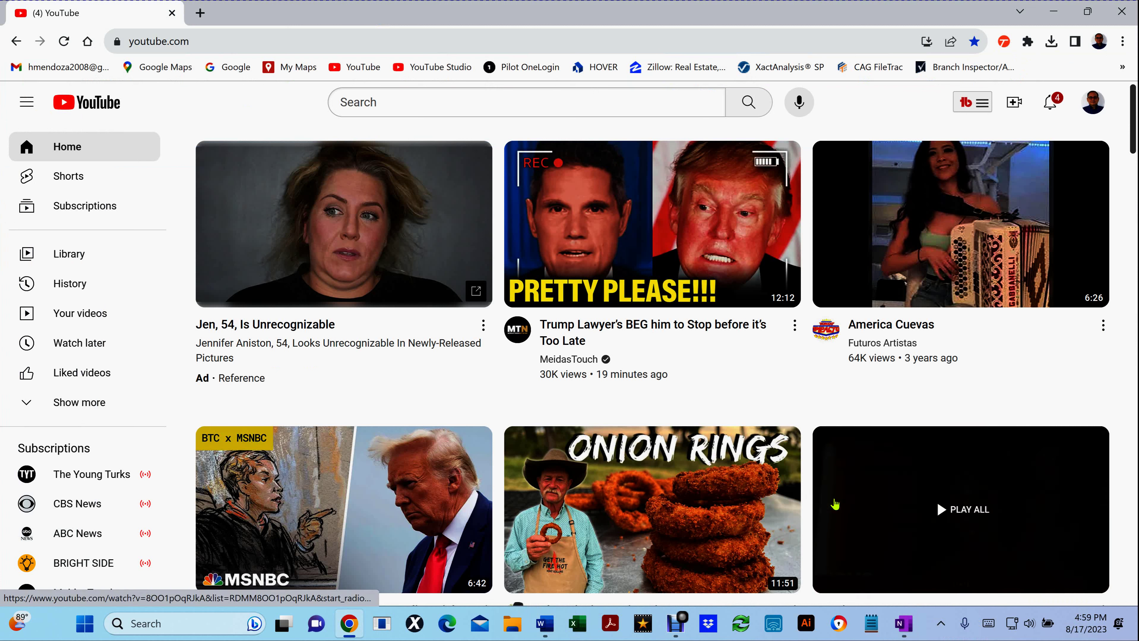
key("super+shift+s")
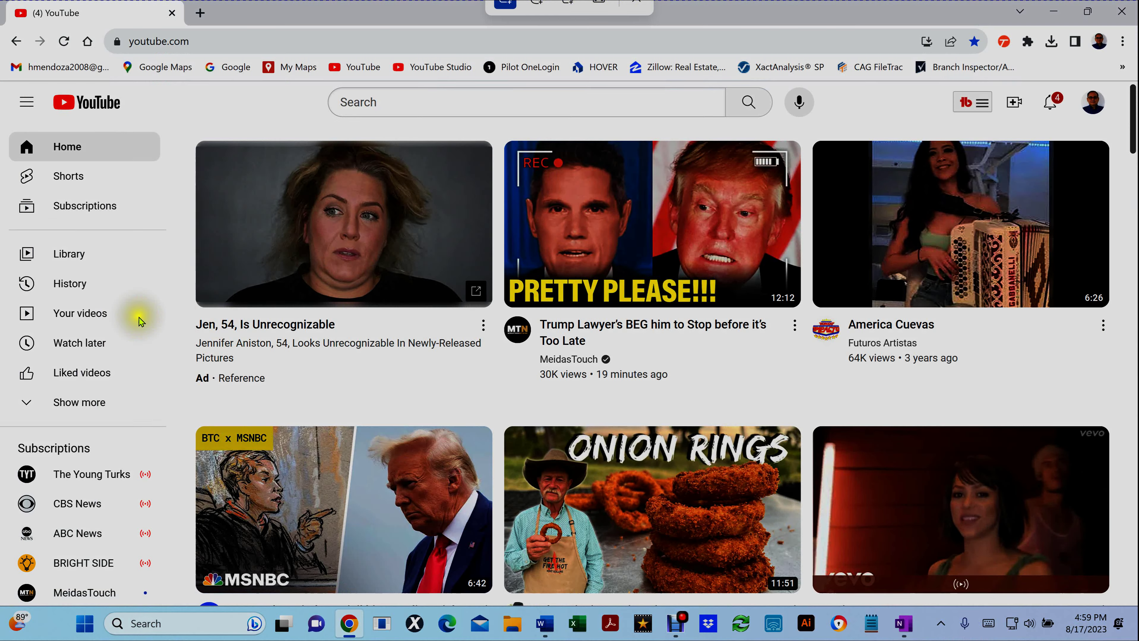
left_click_drag(187, 311, 495, 393)
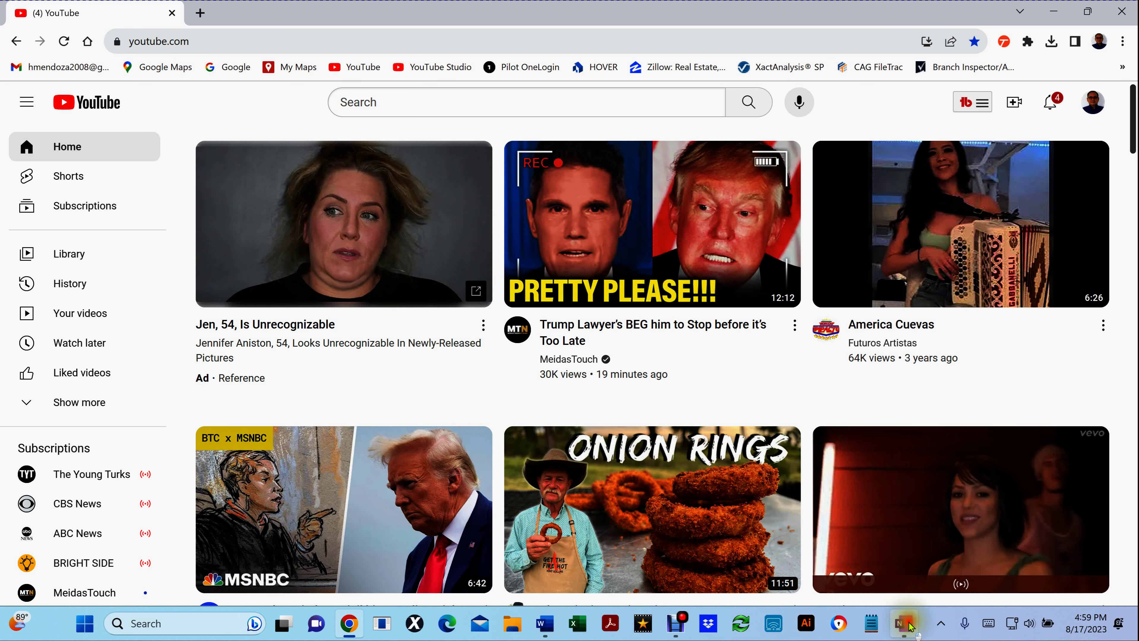
- Switch to OneNote and replace the three-video picture on the page with the snip of the first video's title
left_click(903, 623)
key("ctrl+v")
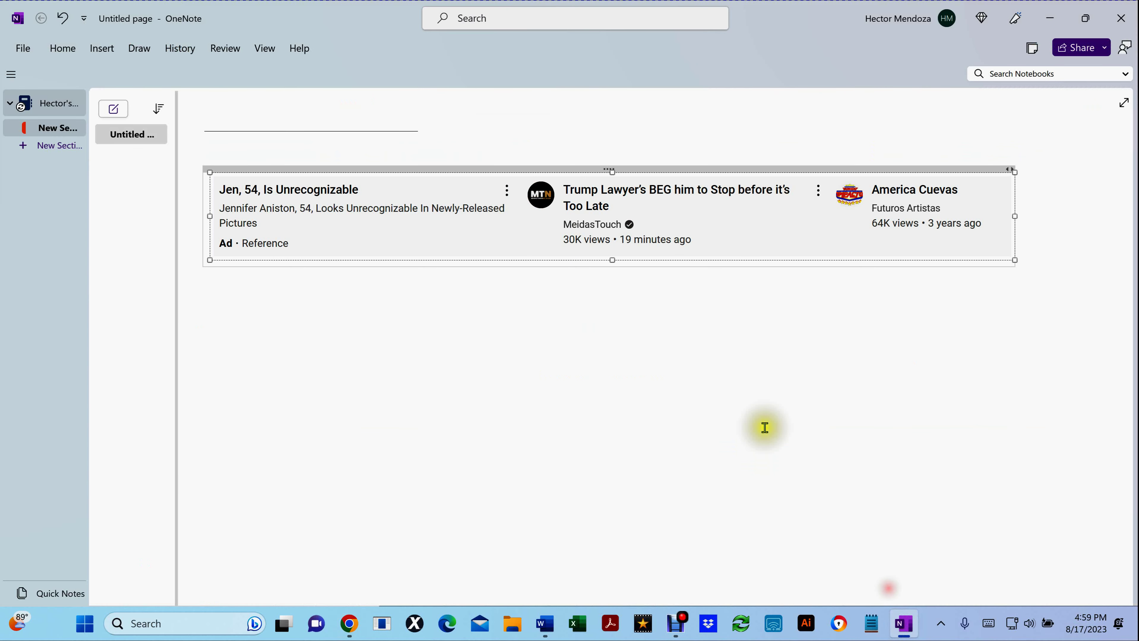
left_click(398, 339)
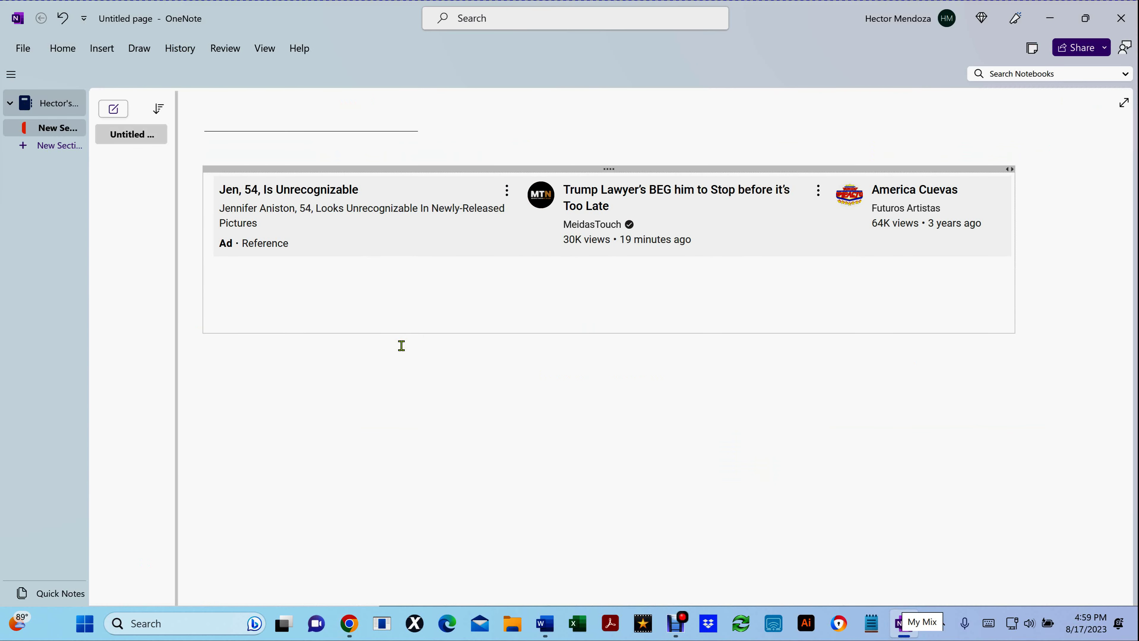
key("BackSpace")
key("BackSpace")
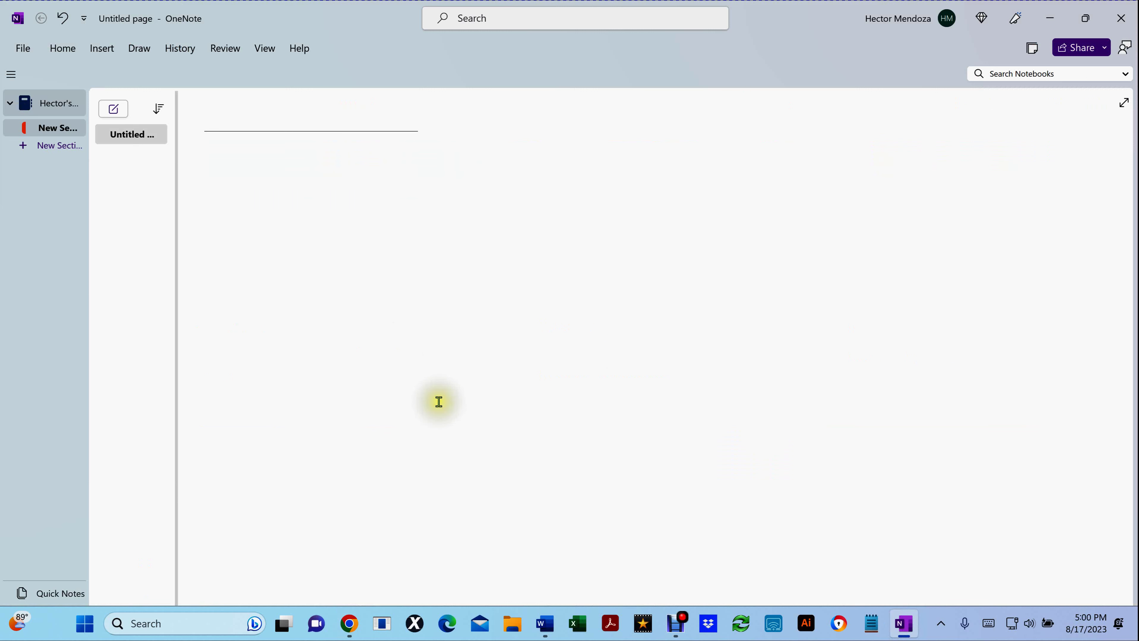
key("ctrl+v")
- Copy the text from the new picture, switch to Word and paste it as text only into the table's first cell
right_click(363, 229)
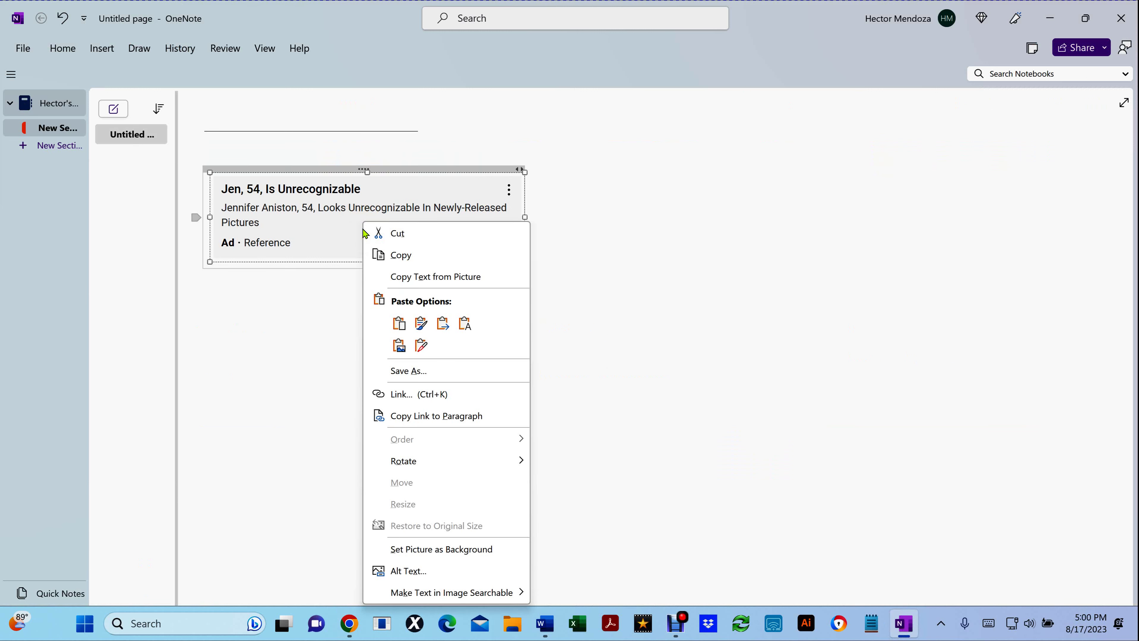
left_click(377, 276)
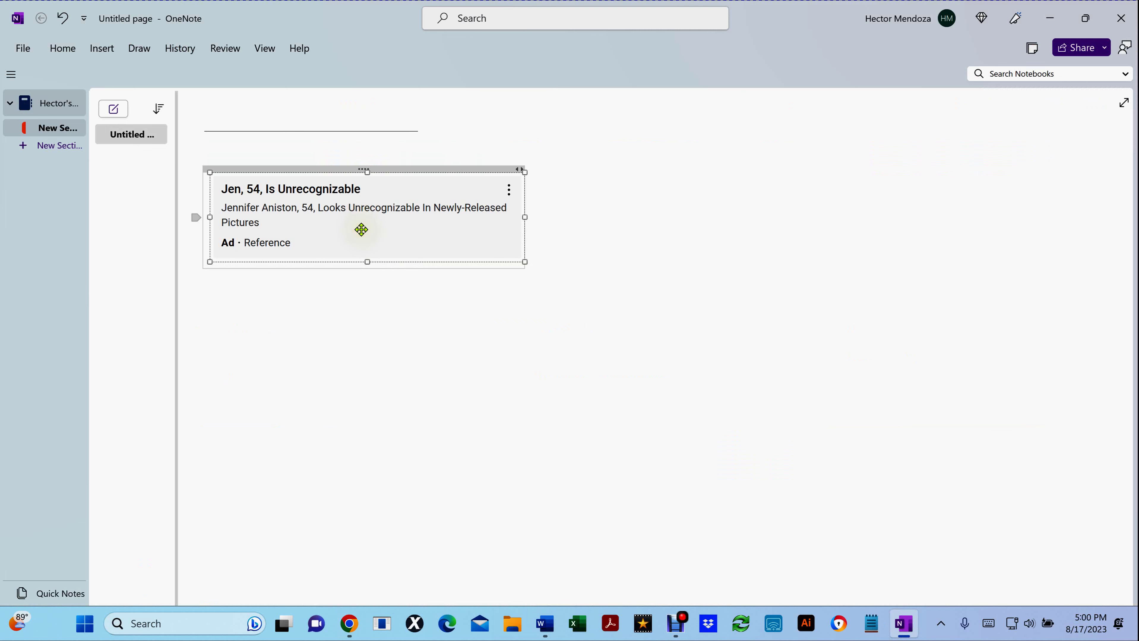
left_click(542, 626)
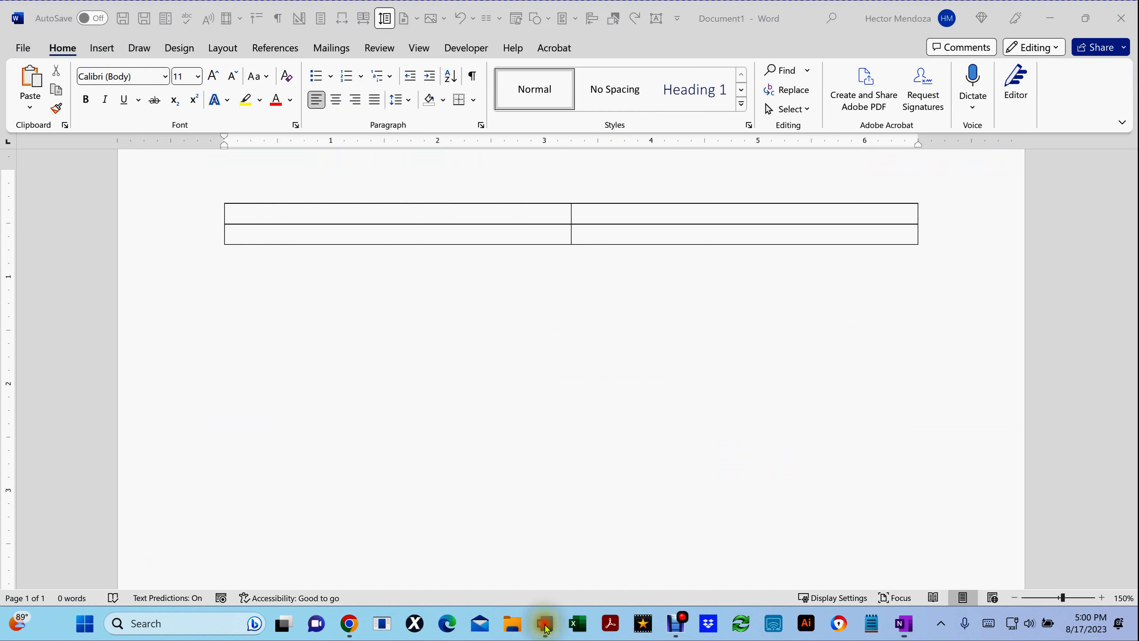
left_click(272, 215)
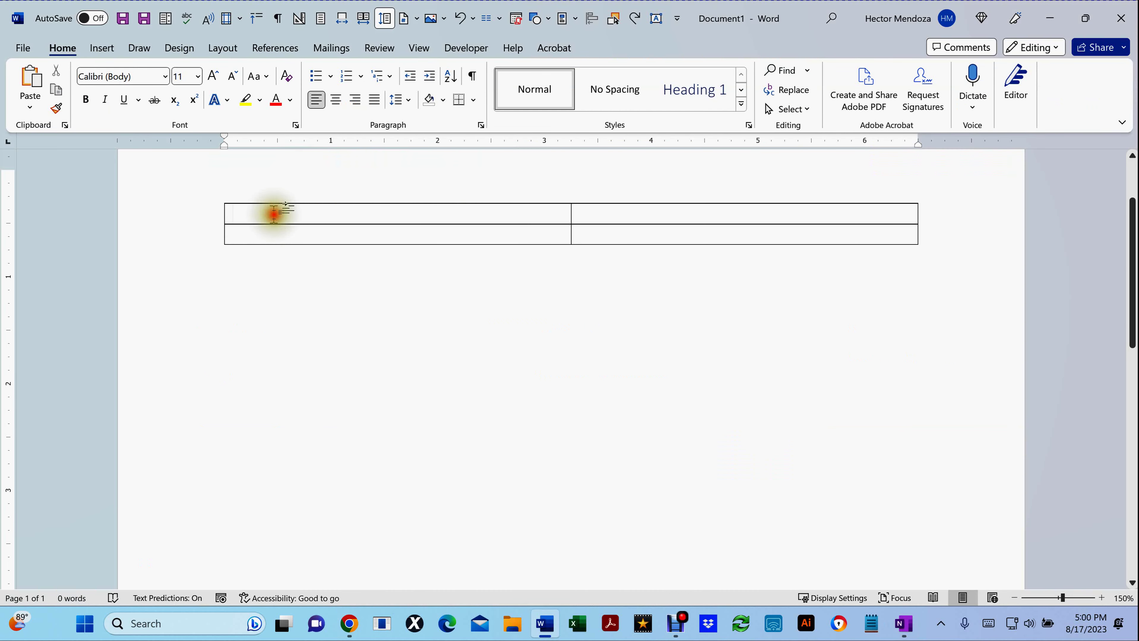
right_click(272, 211)
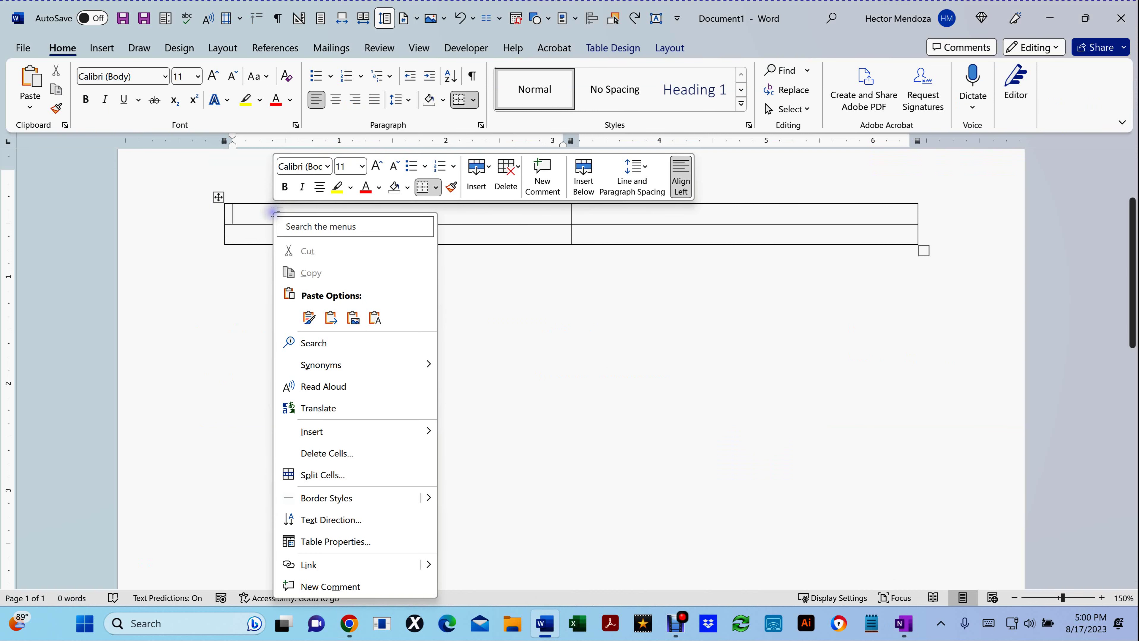
left_click(375, 317)
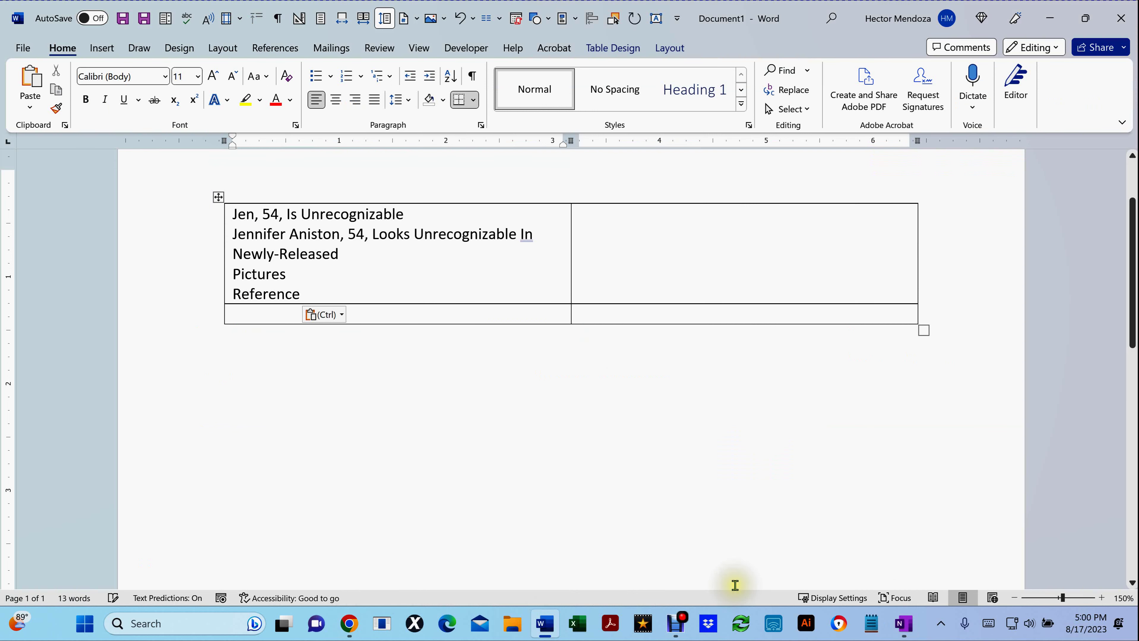
- Centre all the lines of text in the table's first cell
left_click_drag(368, 287, 225, 211)
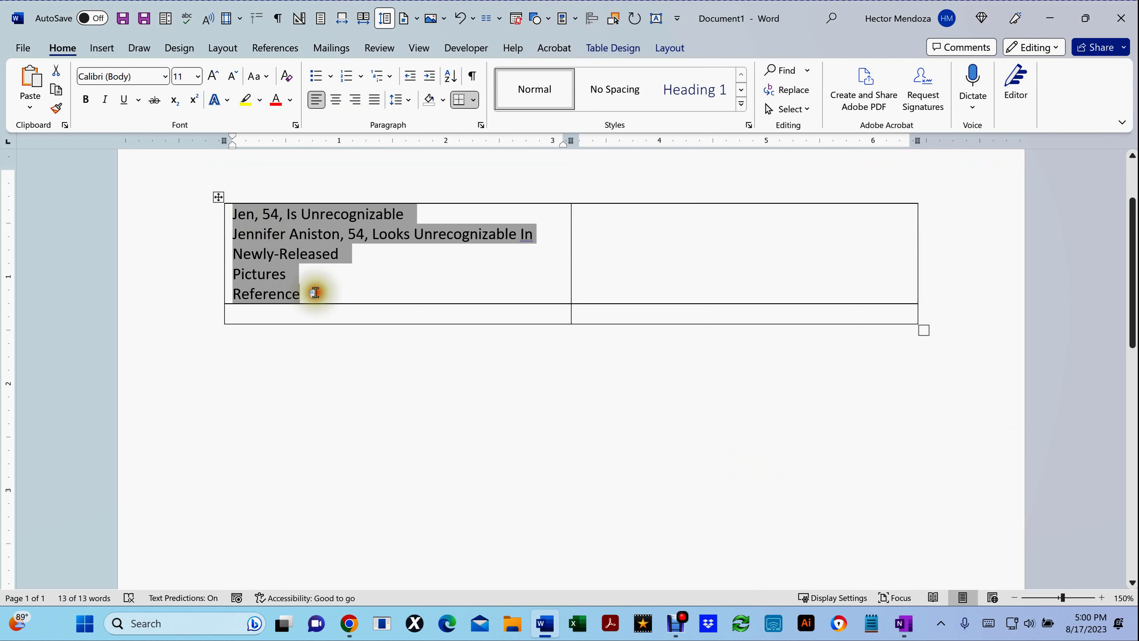
left_click_drag(309, 294, 229, 221)
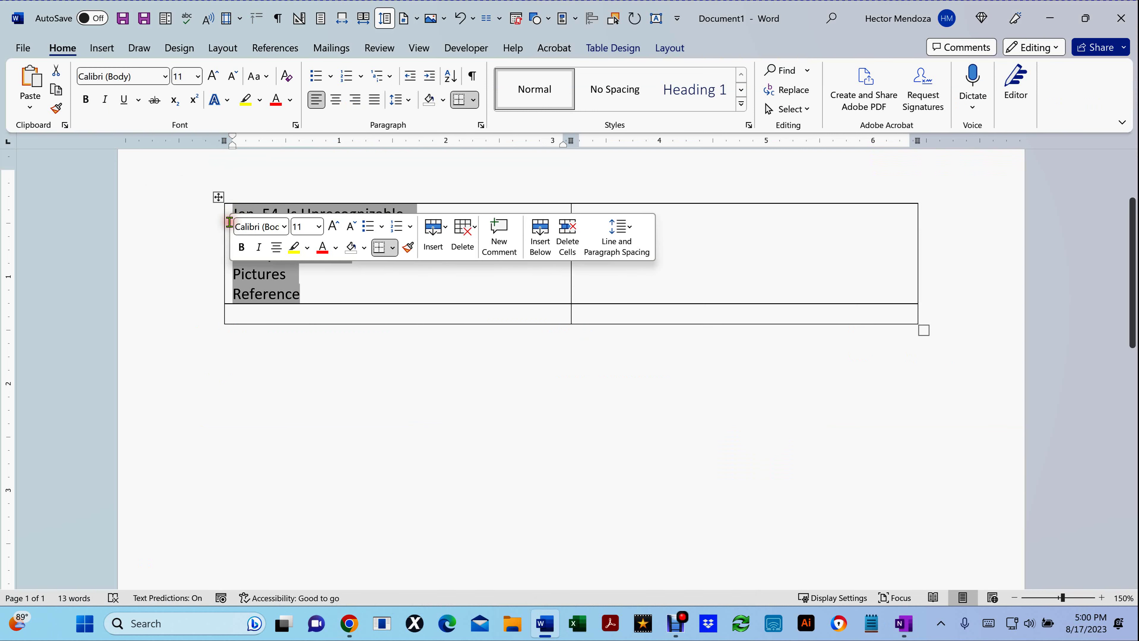
key("ctrl+e")
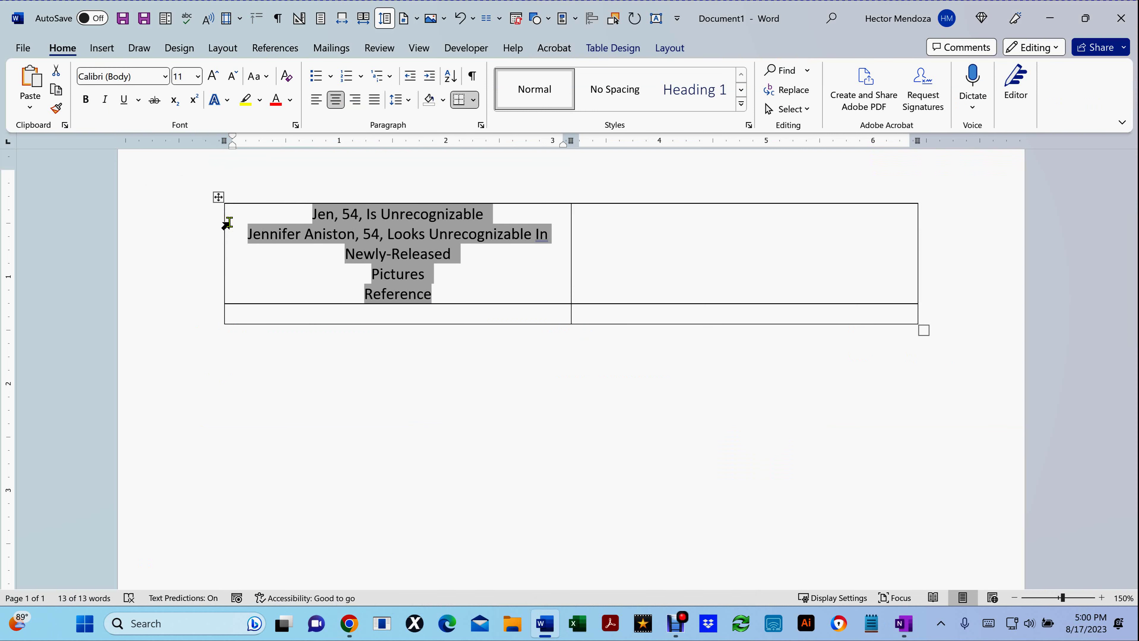
- Arrange the windows side by side, with Word on the right half of the screen and OneNote on the left half
mouse_move(357, 630)
left_click(534, 506)
key("super+Right")
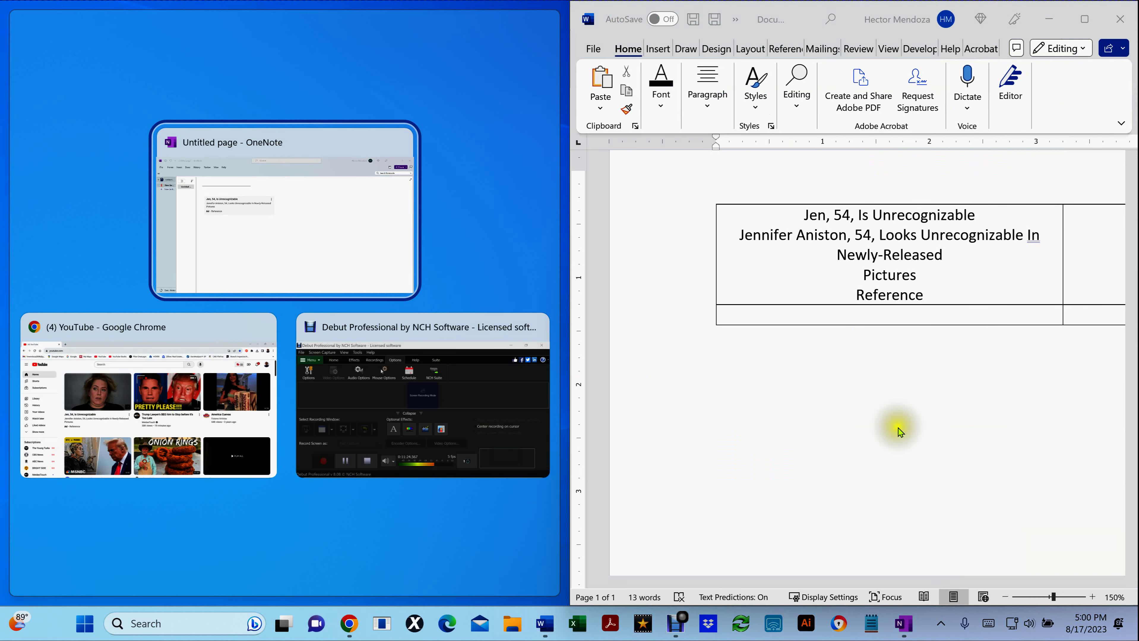
key("Return")
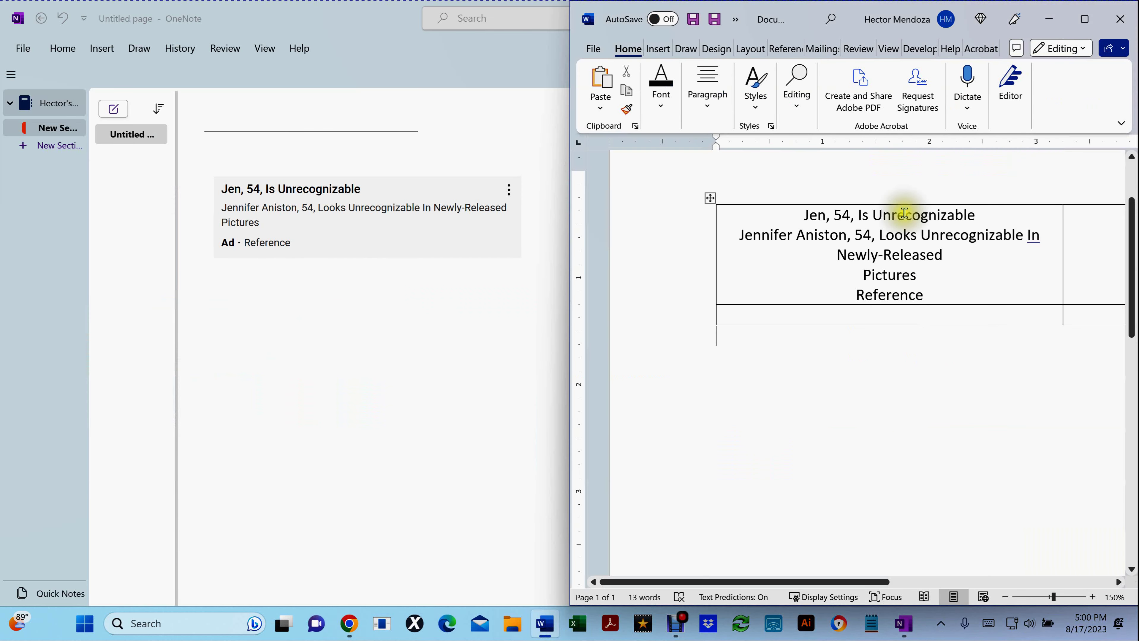
- Left-align all the lines of text in the table's first cell and place the cursor in its first line
left_click_drag(934, 295, 786, 213)
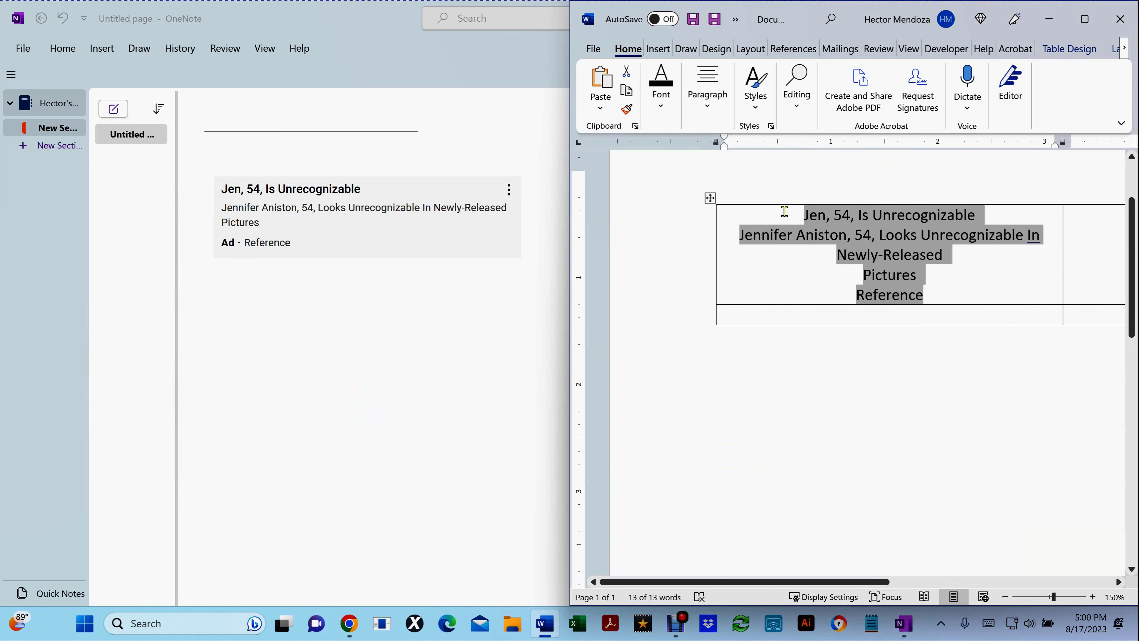
key("ctrl+l")
left_click(762, 215)
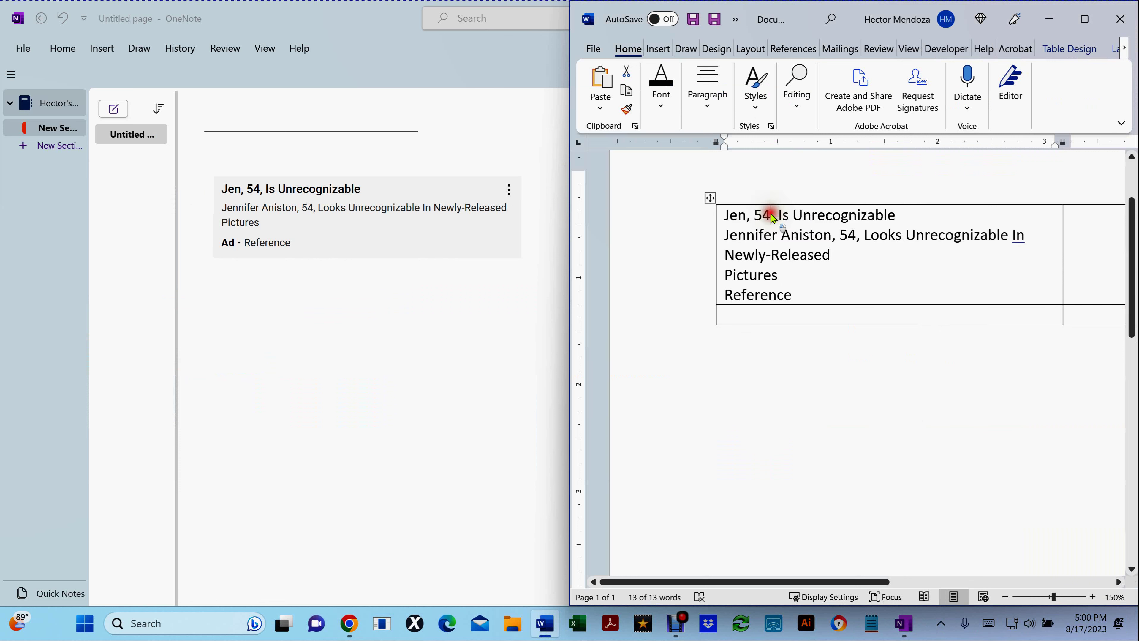
- Bold the line "Jen, 54, Is Unrecognizable" in the table's first cell
right_click(772, 217)
left_click(771, 217)
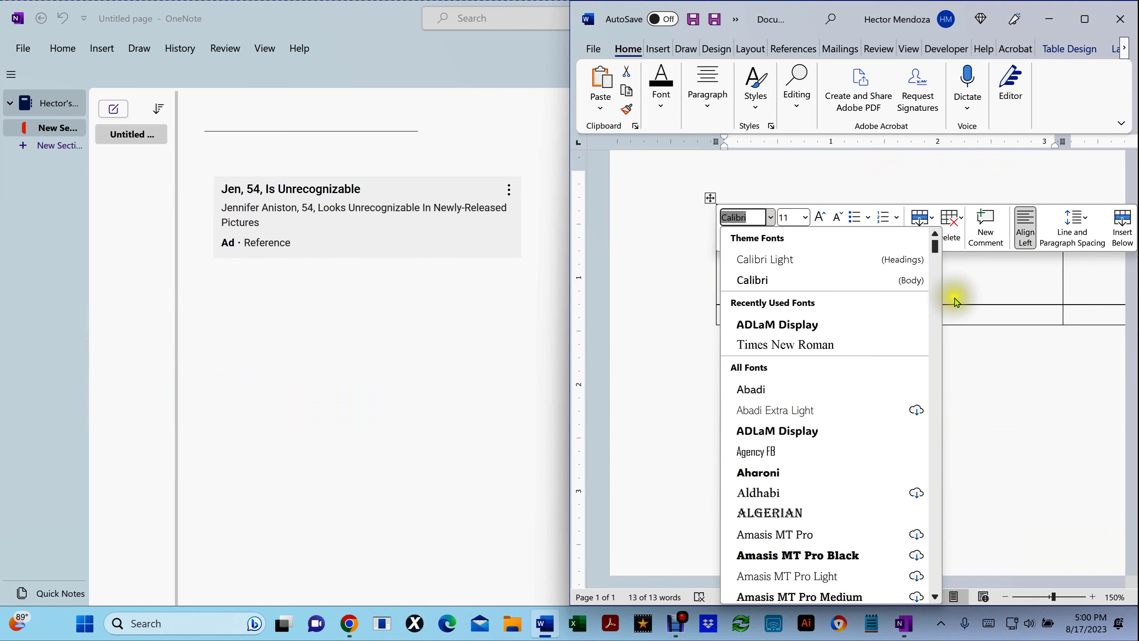
left_click(924, 283)
left_click_drag(908, 216, 630, 209)
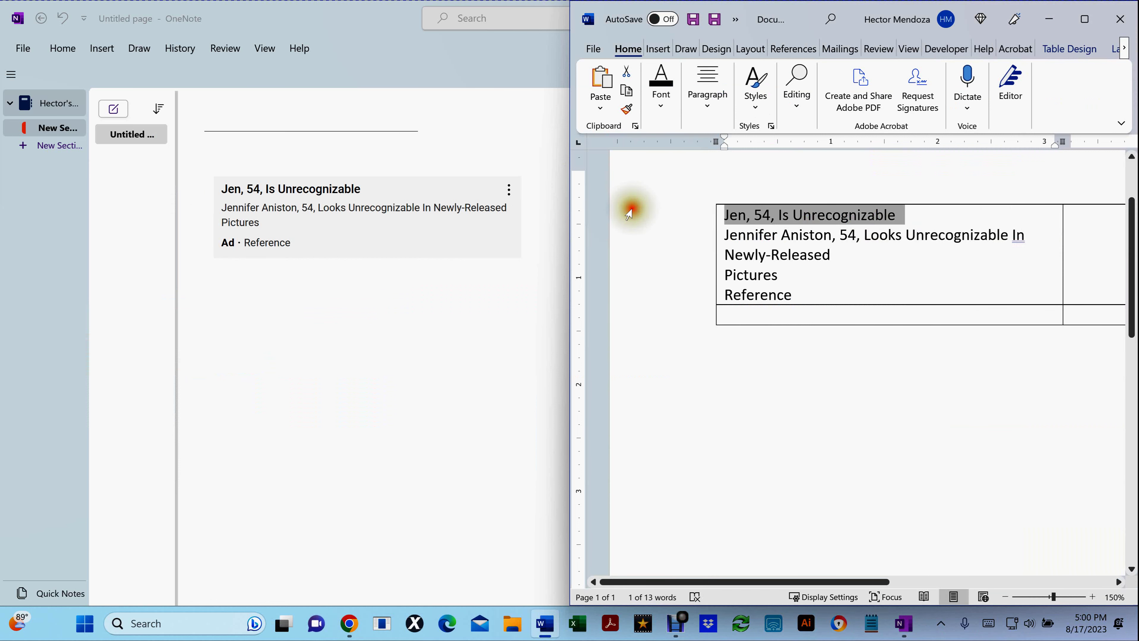
type("Jen, 54, Is Unrecognizable")
type("Jennifer Aniston, 54, Looks Unrecognizable In Newly-Released Pictures Reference")
key("ctrl+z")
key("ctrl+z")
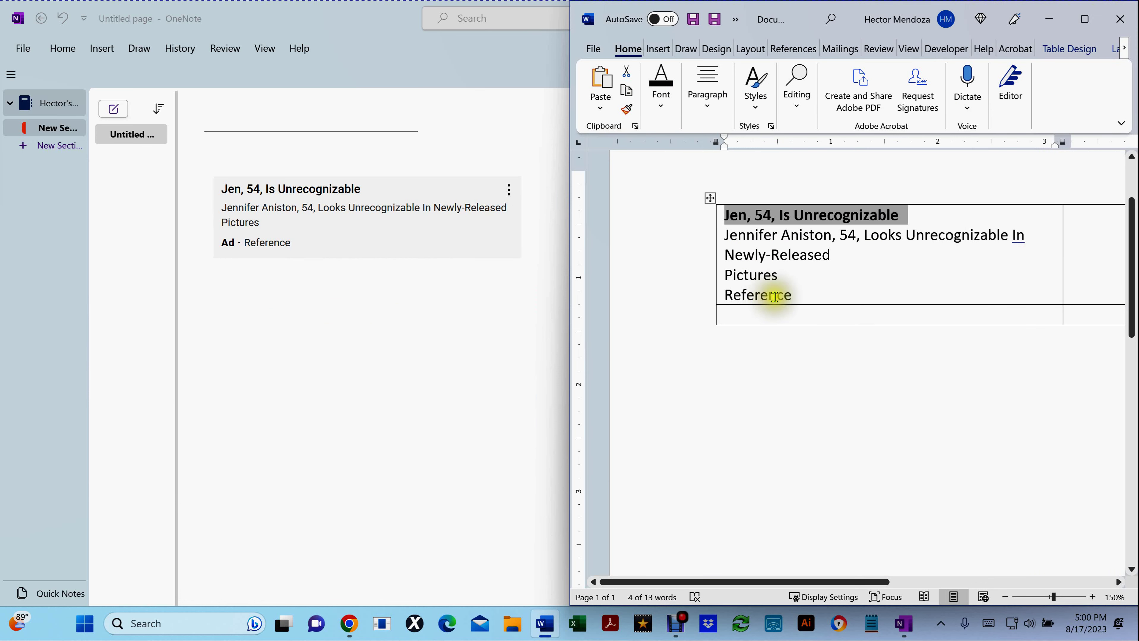
- Insert "Ad " in front of "Reference" in the first cell's last line and make it bold
left_click(885, 343)
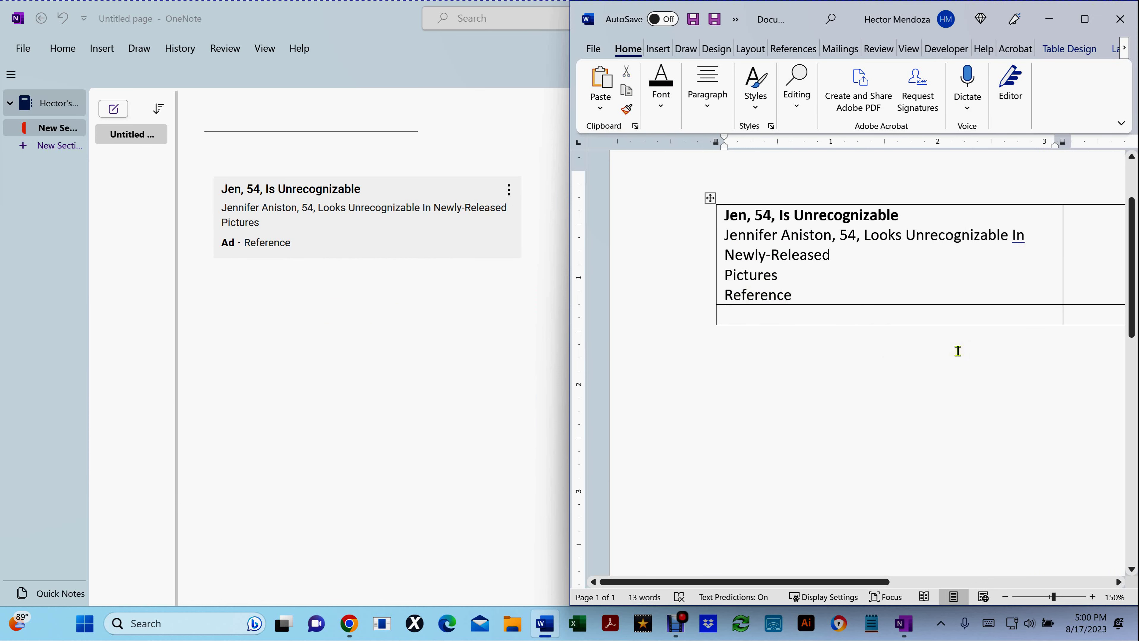
type("Ad")
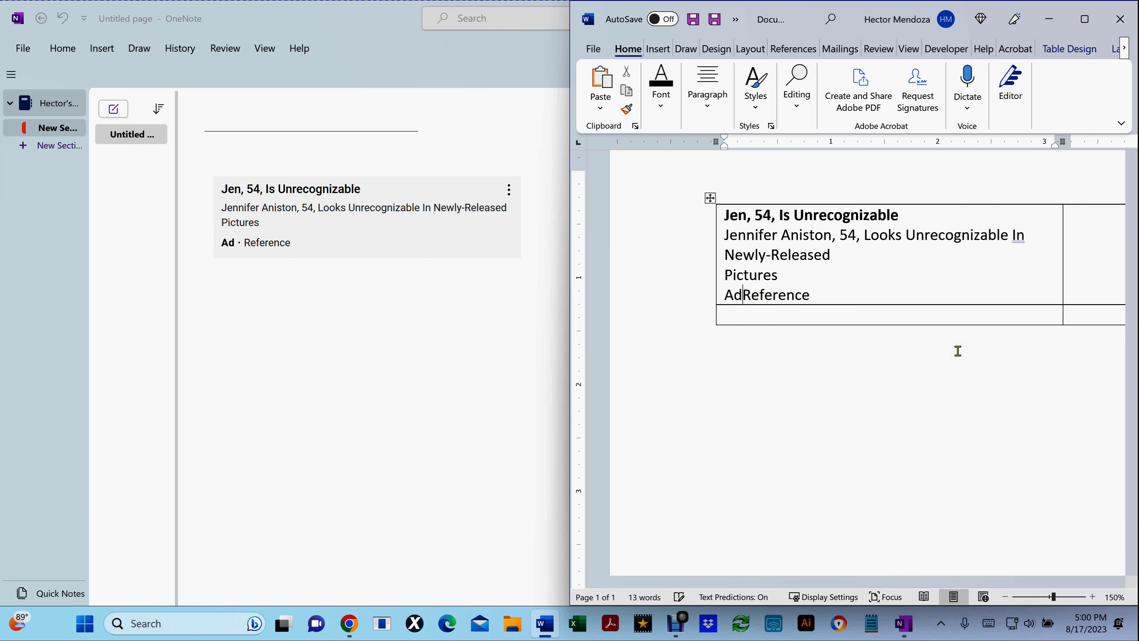
key("shift+Left")
key("shift+Left")
key("shift+Left")
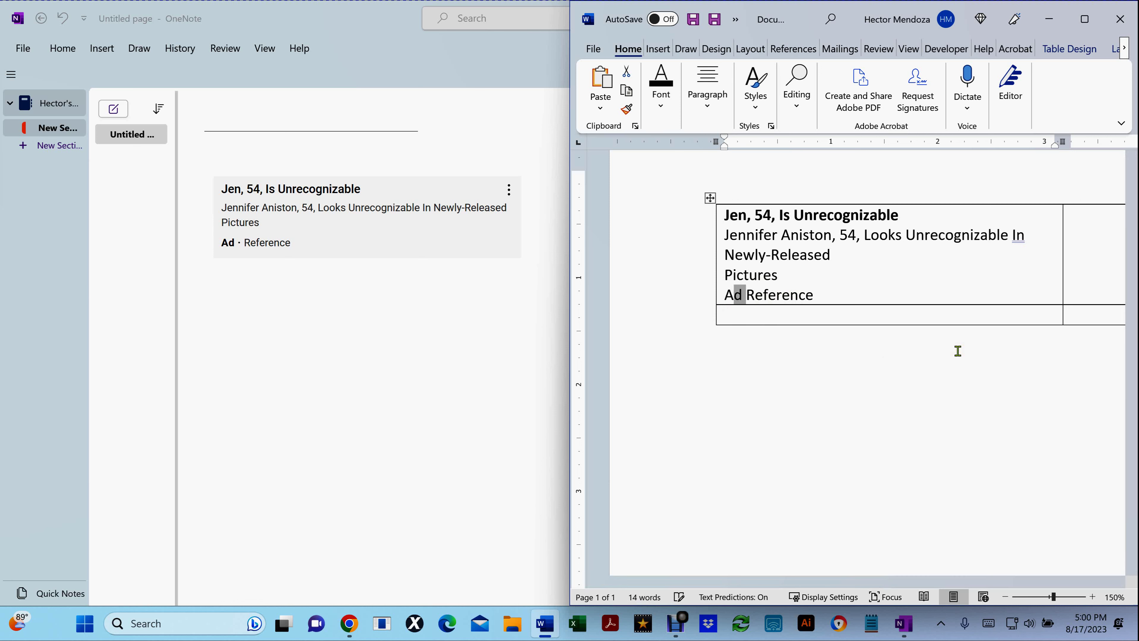
key("ctrl+b")
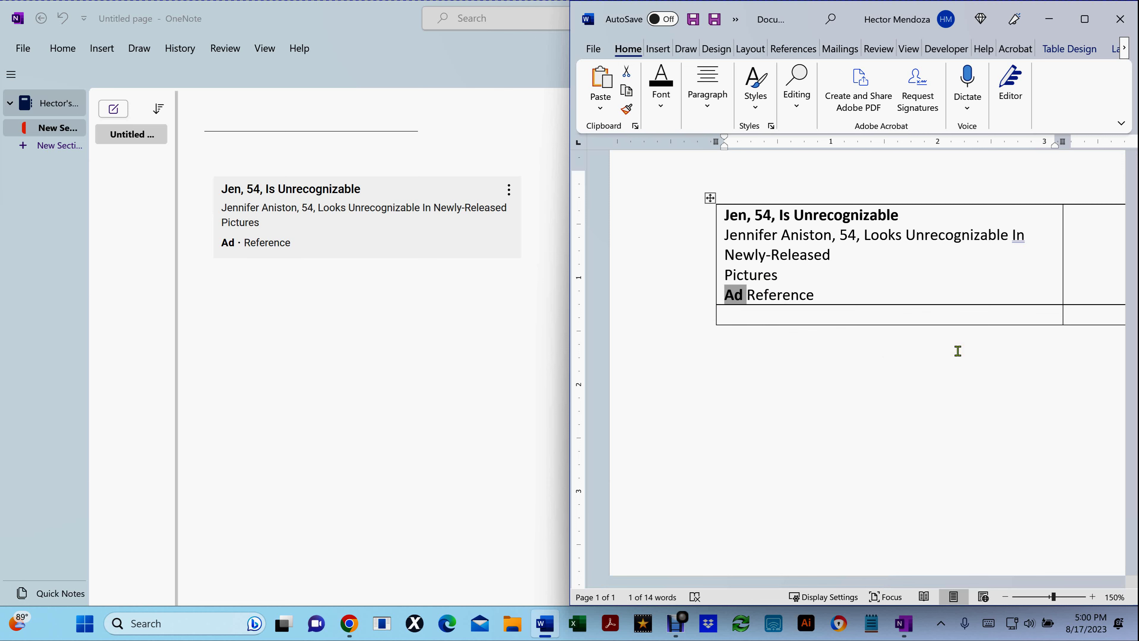
- Switch to YouTube in Chrome and snip the title and details under the "Trump Lawyer's BEG him to Stop" video
key("alt")
left_click(350, 623)
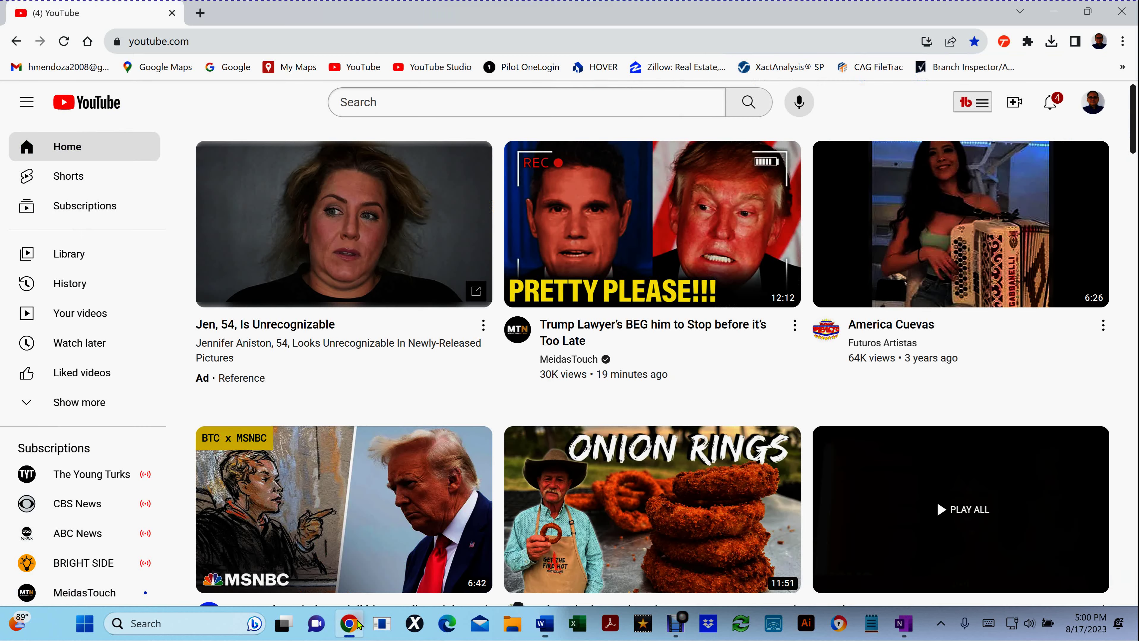
mouse_move(751, 431)
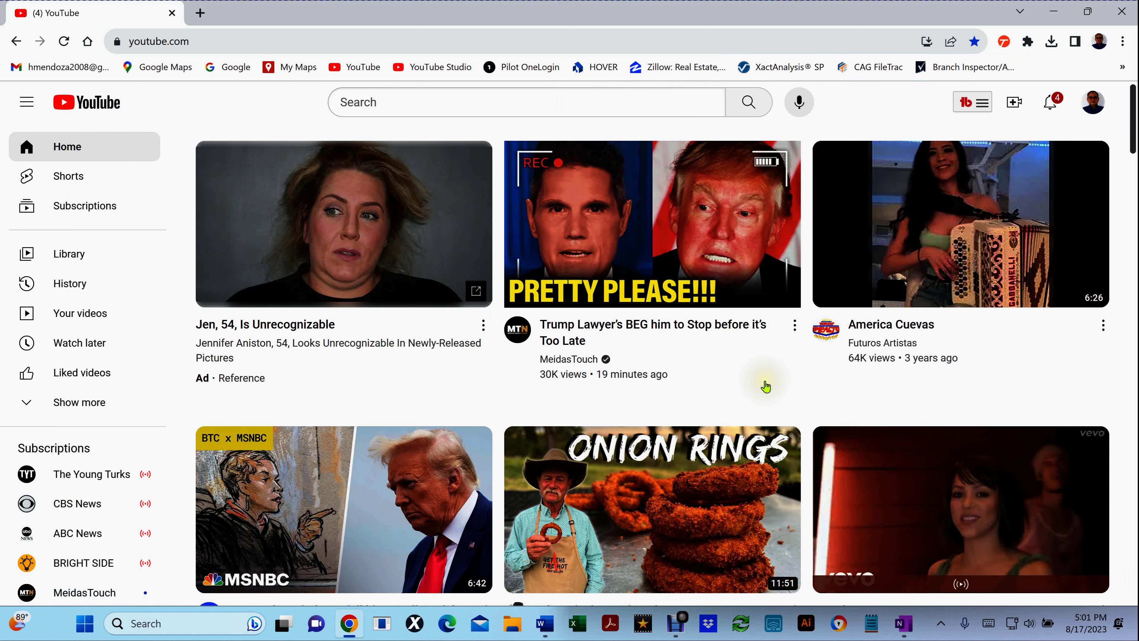
mouse_move(763, 387)
key("super+shift+s")
left_click_drag(538, 315, 781, 390)
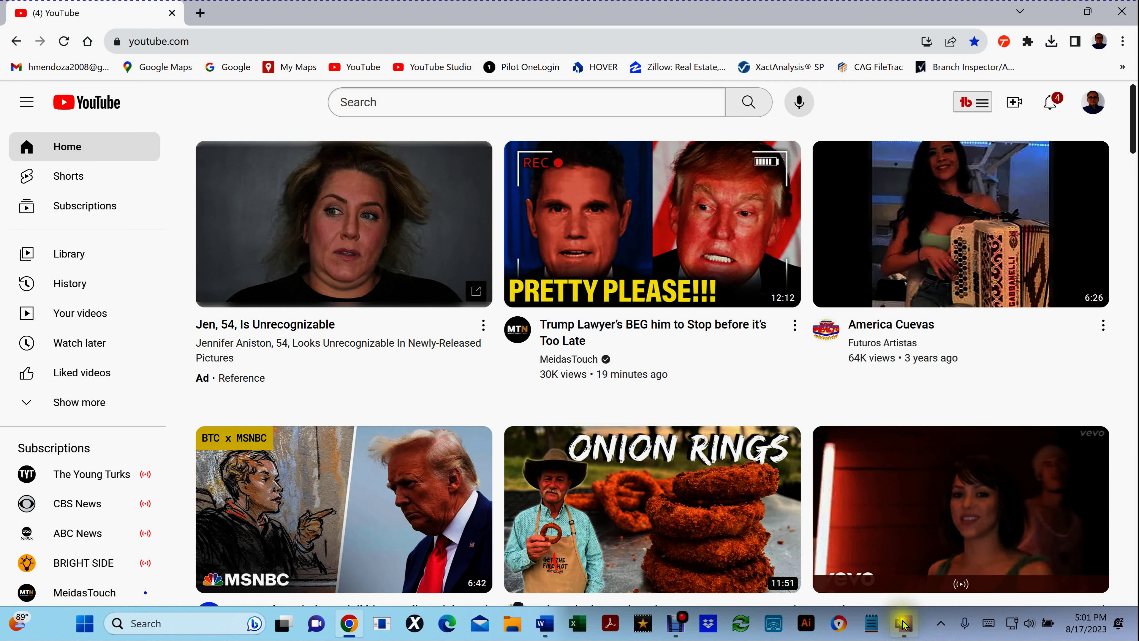
- Switch to OneNote, remove the old picture from the page and paste the new snip in its place
left_click(901, 622)
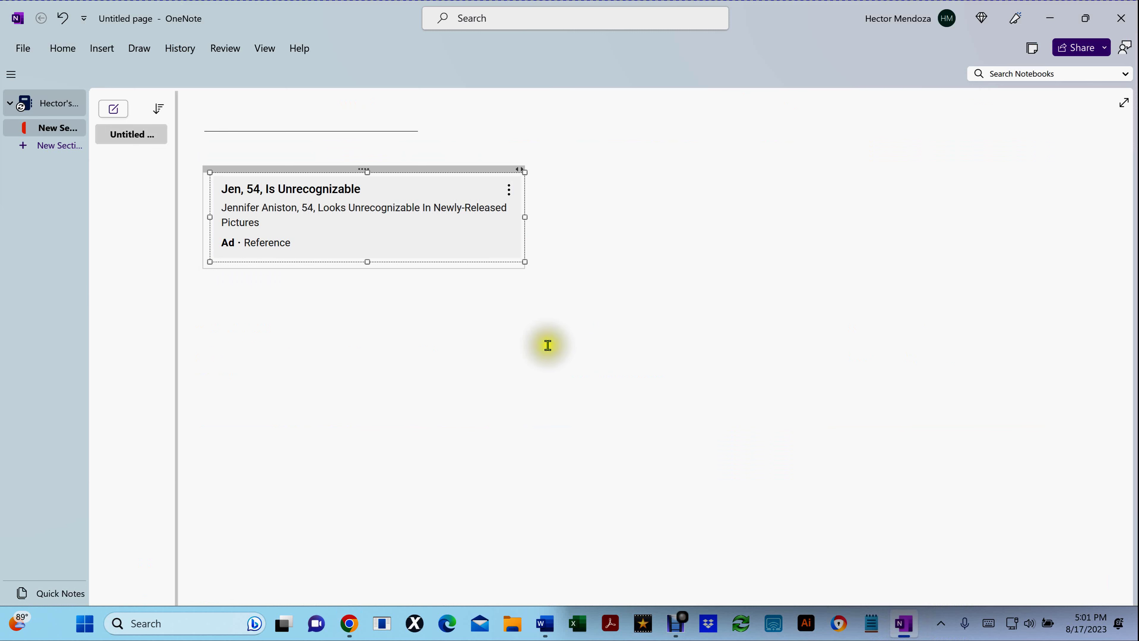
left_click(585, 272)
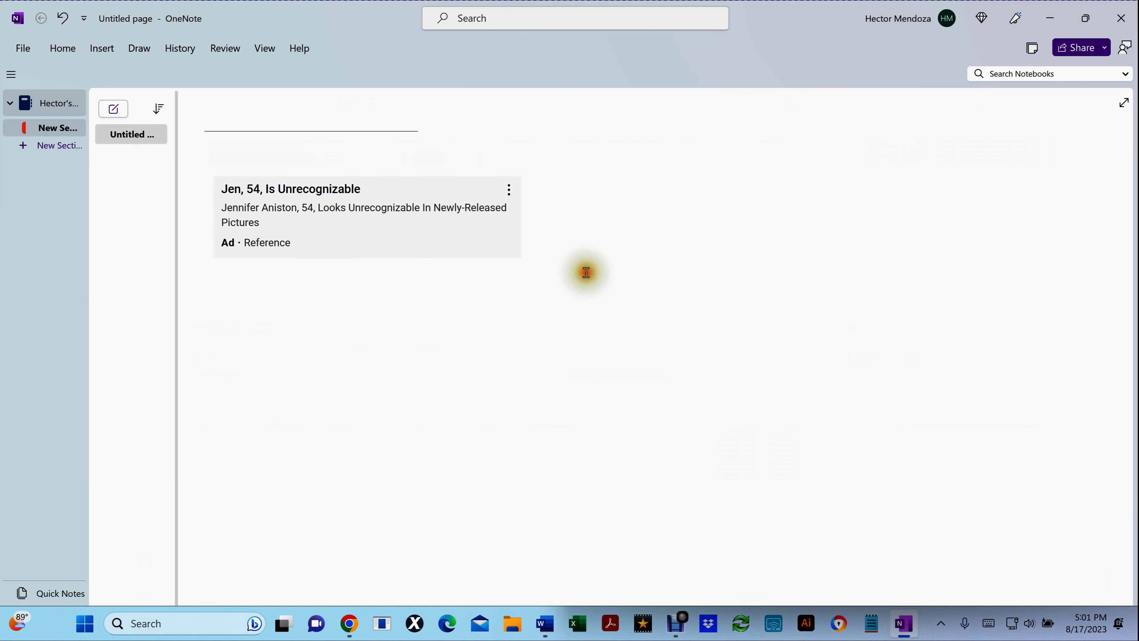
key("ctrl+z")
key("ctrl+z")
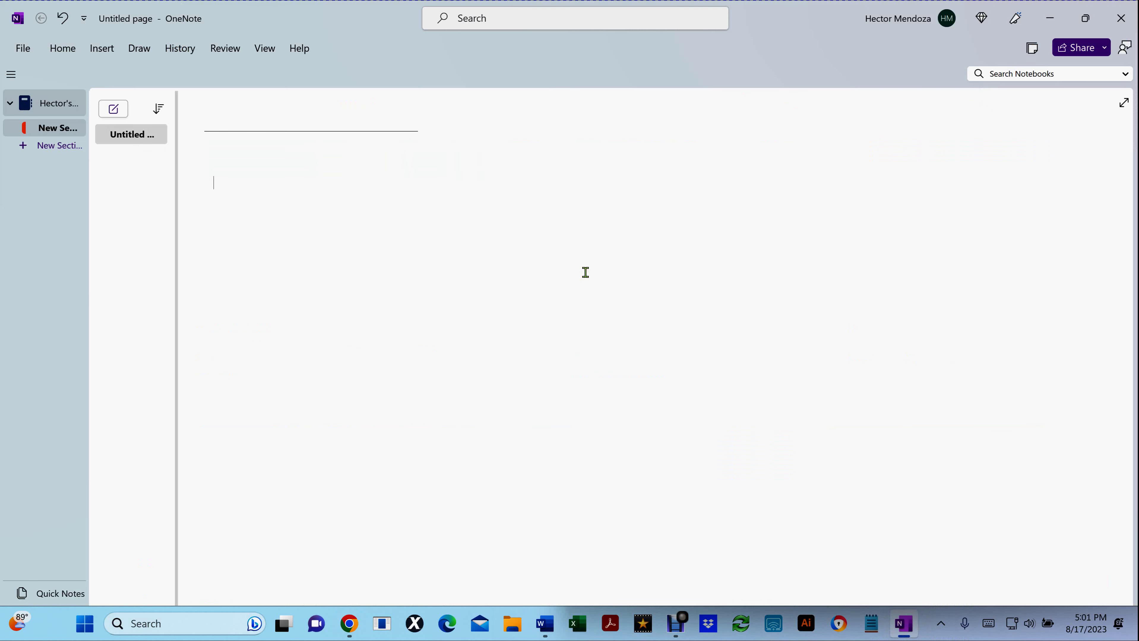
key("ctrl+v")
- Copy the text from the pasted picture, then switch to Word and maximize its window
right_click(278, 247)
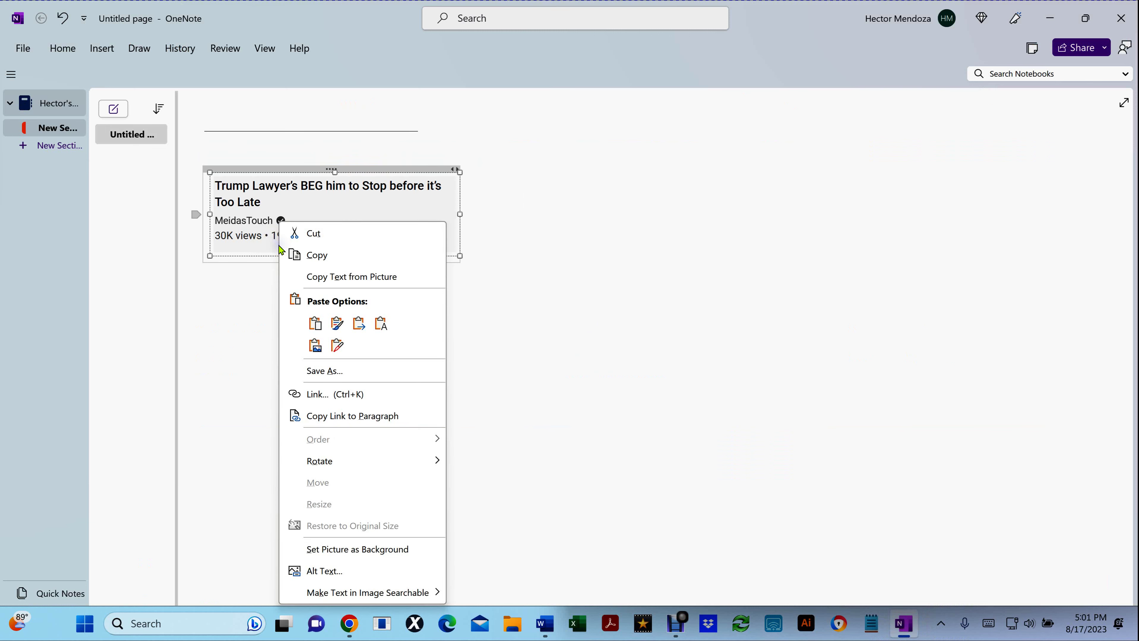
left_click(363, 276)
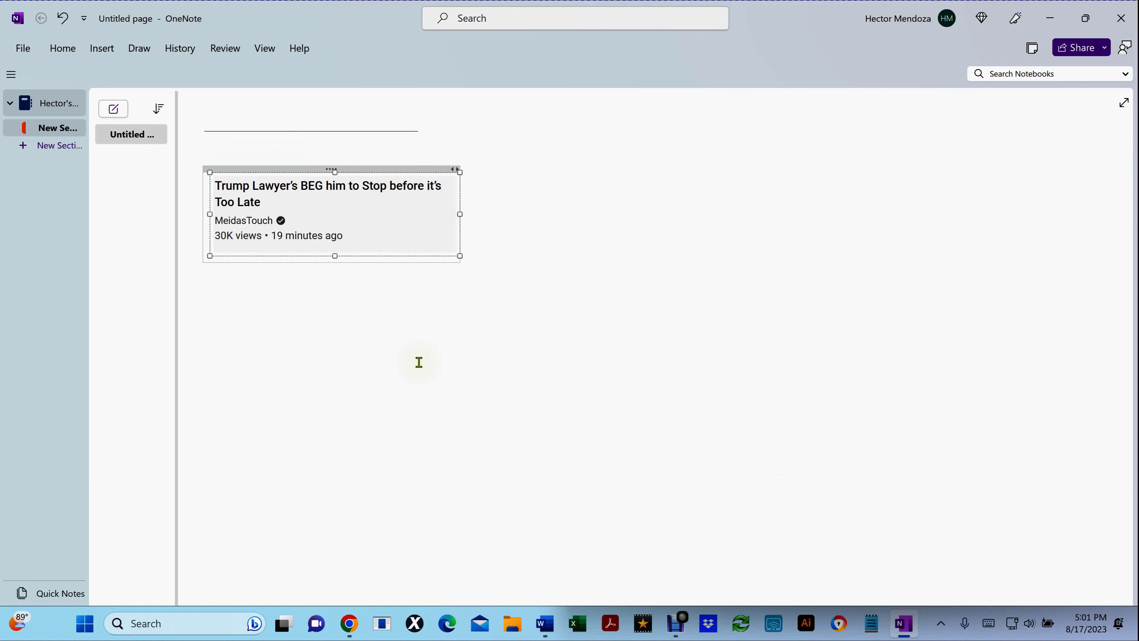
key("alt+Tab")
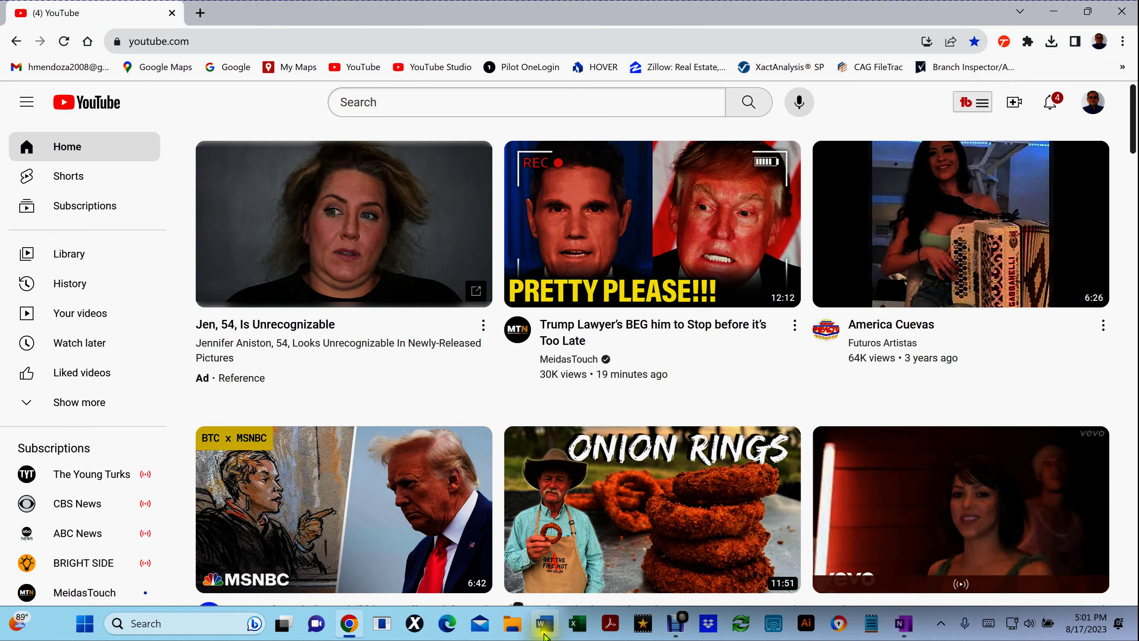
left_click(544, 634)
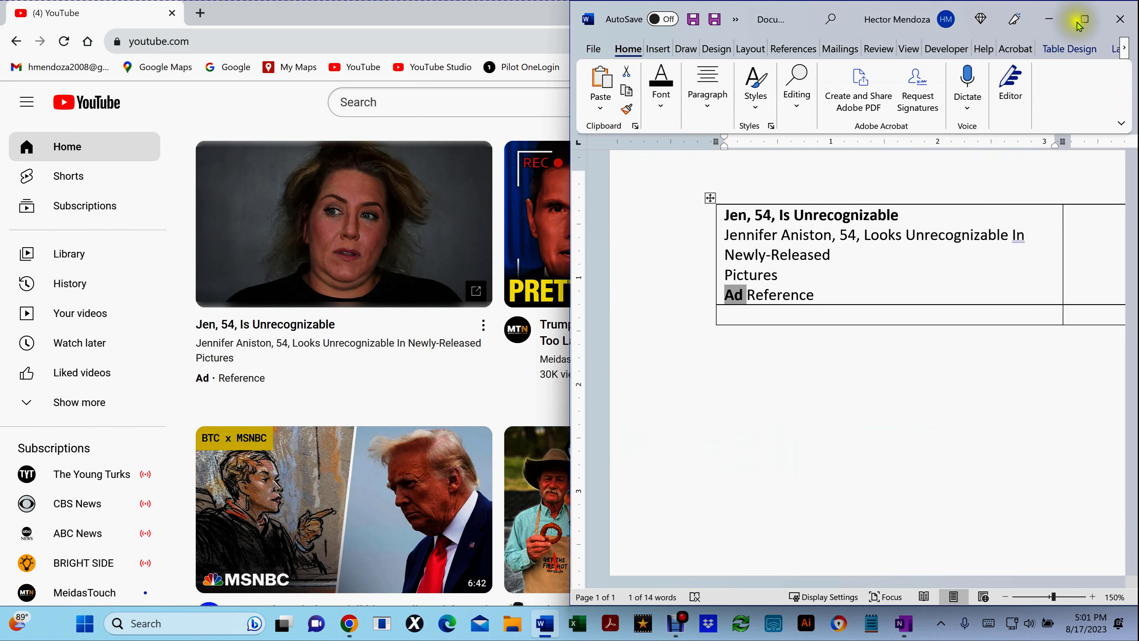
key("super+Up")
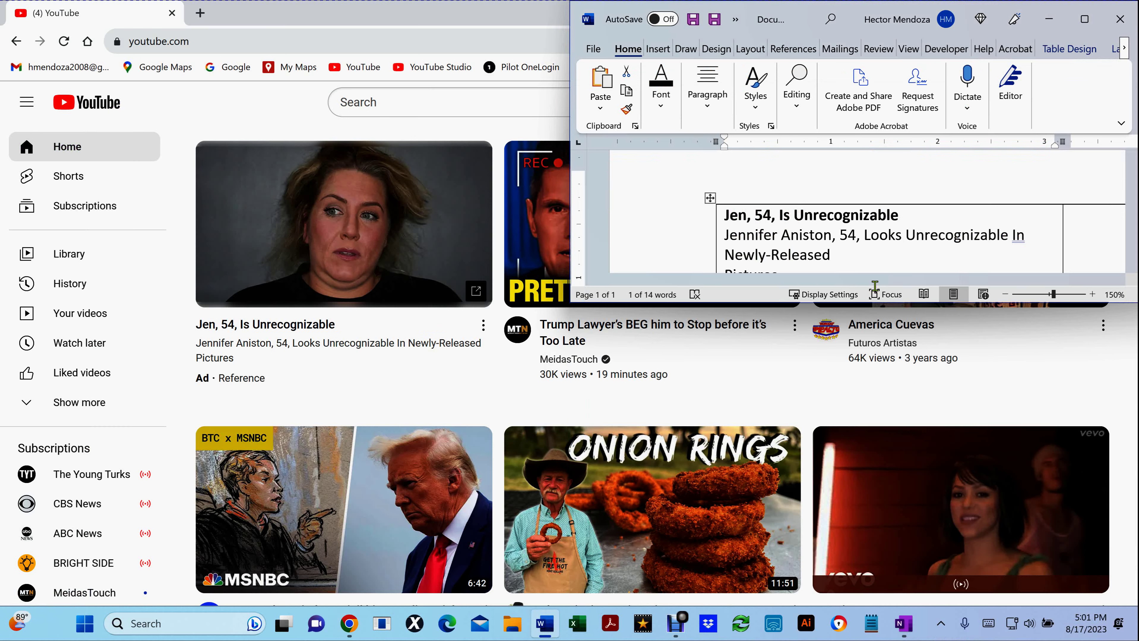
key("super+Up")
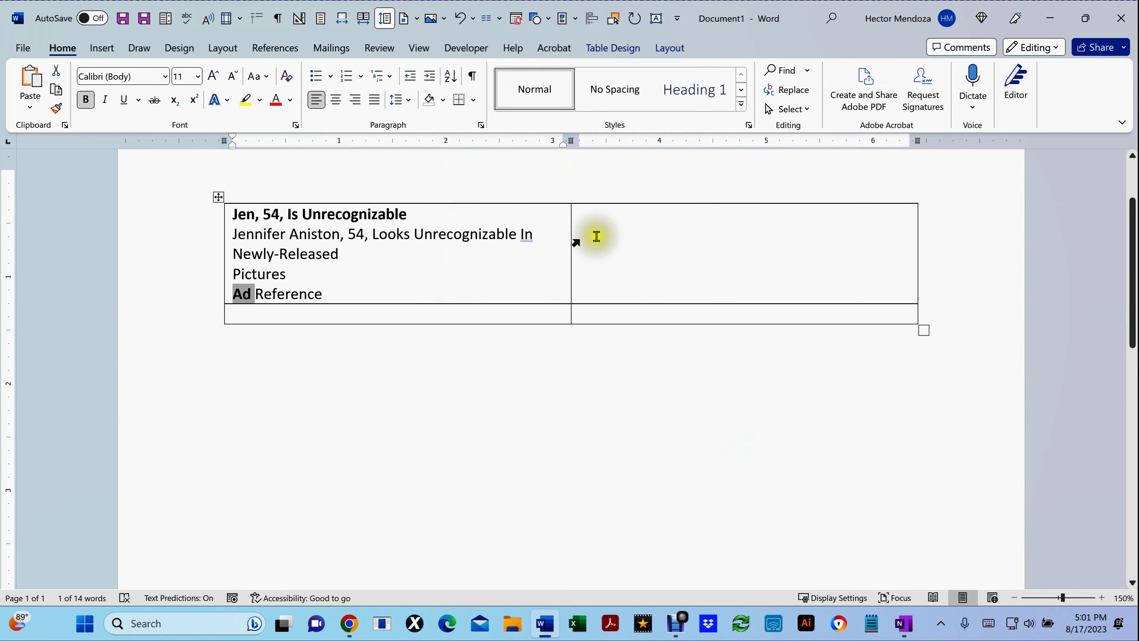
- Paste the copied text as text only into the second cell of the table's first row
left_click(599, 218)
right_click(599, 217)
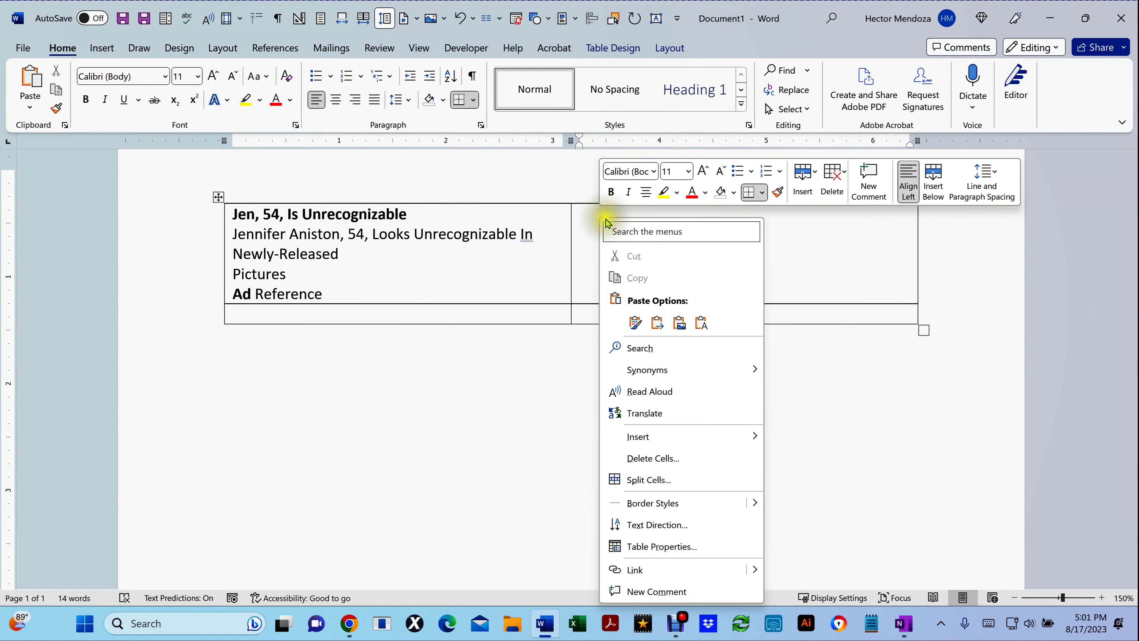
left_click(702, 323)
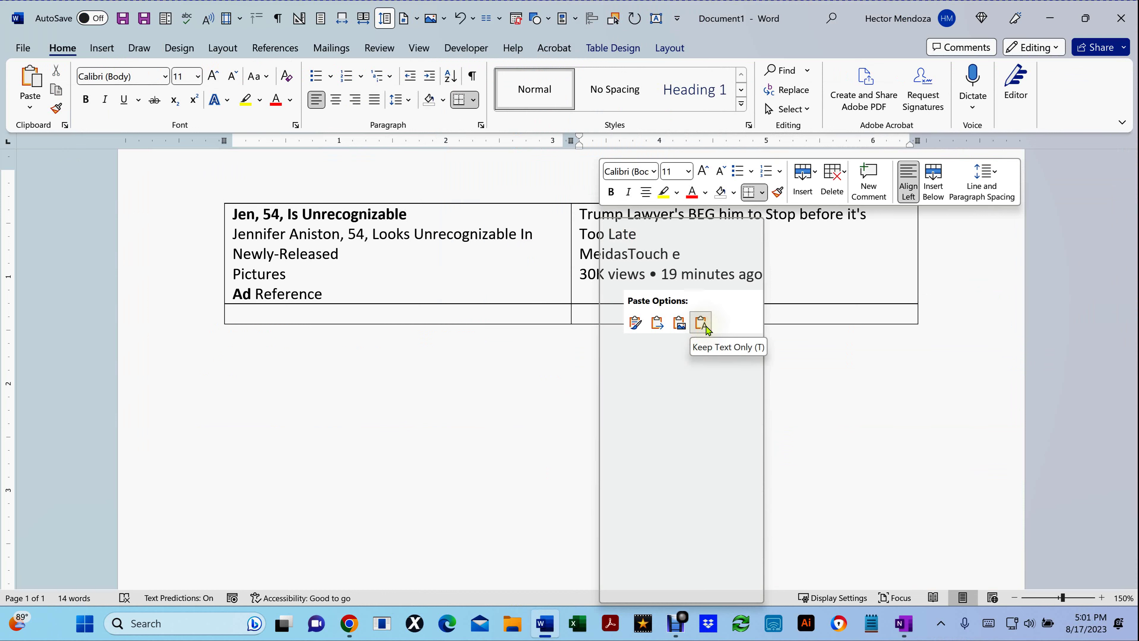
left_click(705, 325)
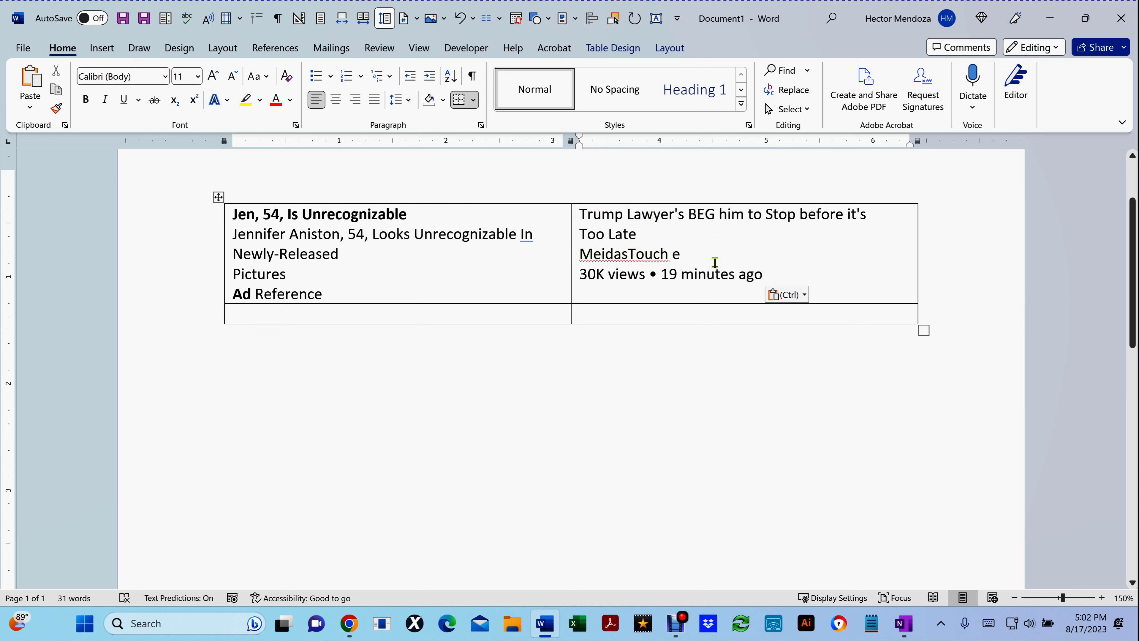
- Show the formatting marks and remove the paragraph break between "before it's" and "Too Late" in the second cell
key("ctrl+shift+8")
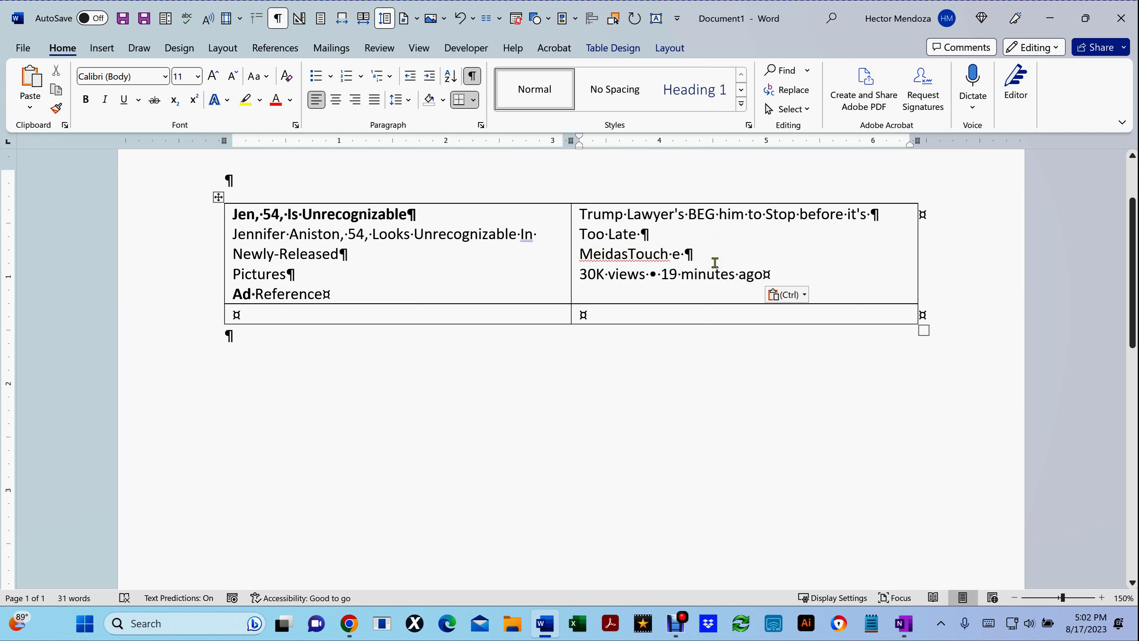
left_click(898, 221)
key("Delete")
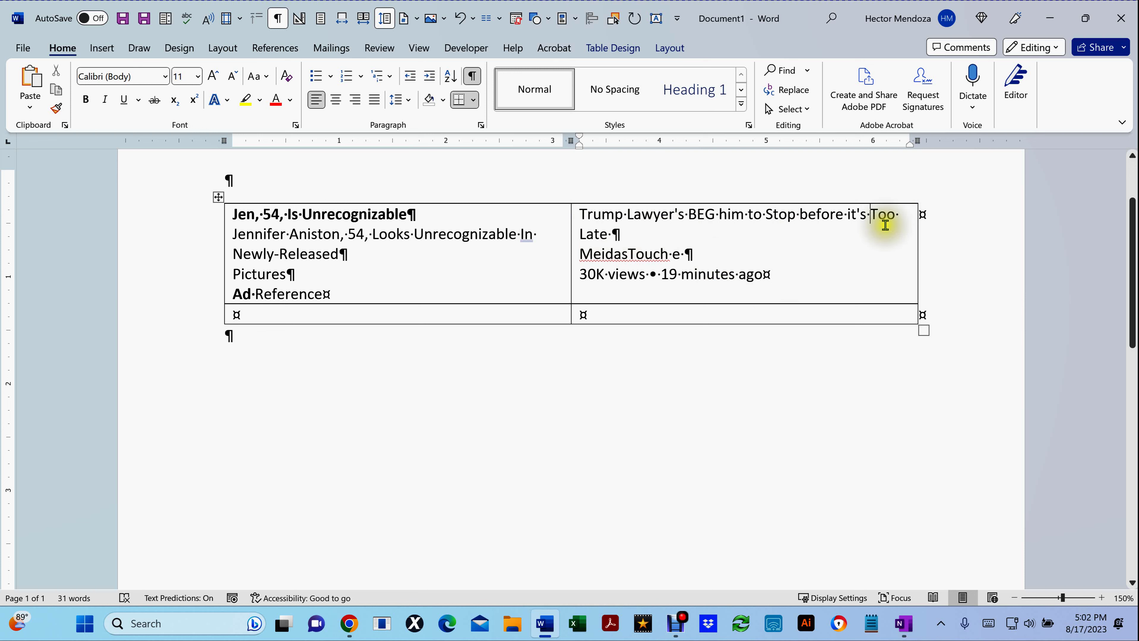
- Remove the space between "MeidasTouch" and "e" in the second cell and hide the formatting marks
left_click(620, 233)
double_click(642, 259)
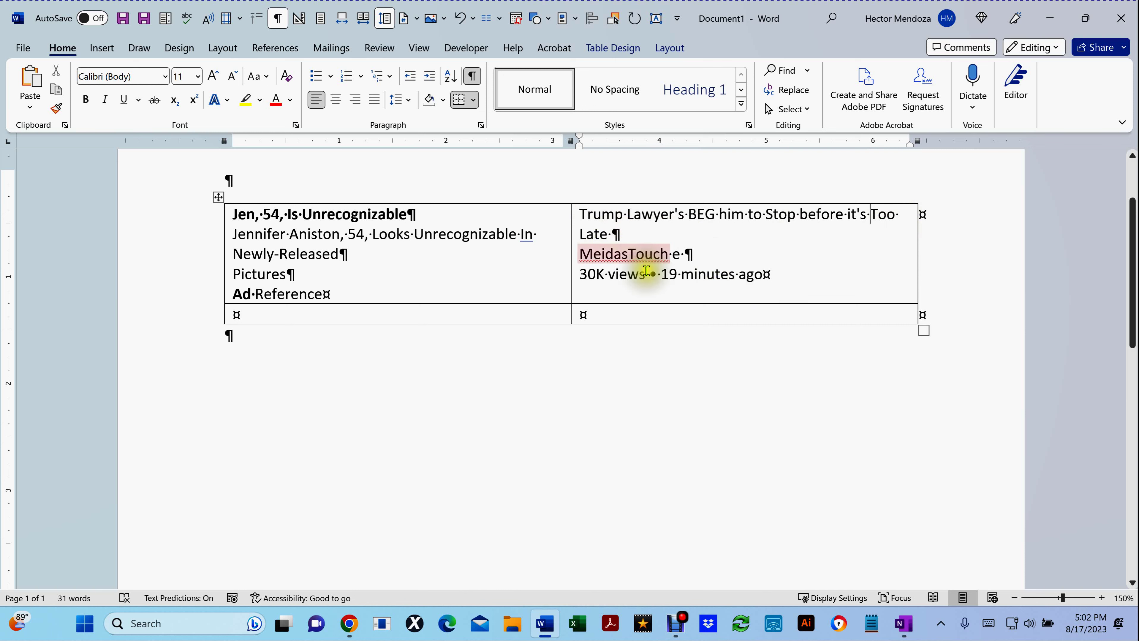
left_click(742, 270)
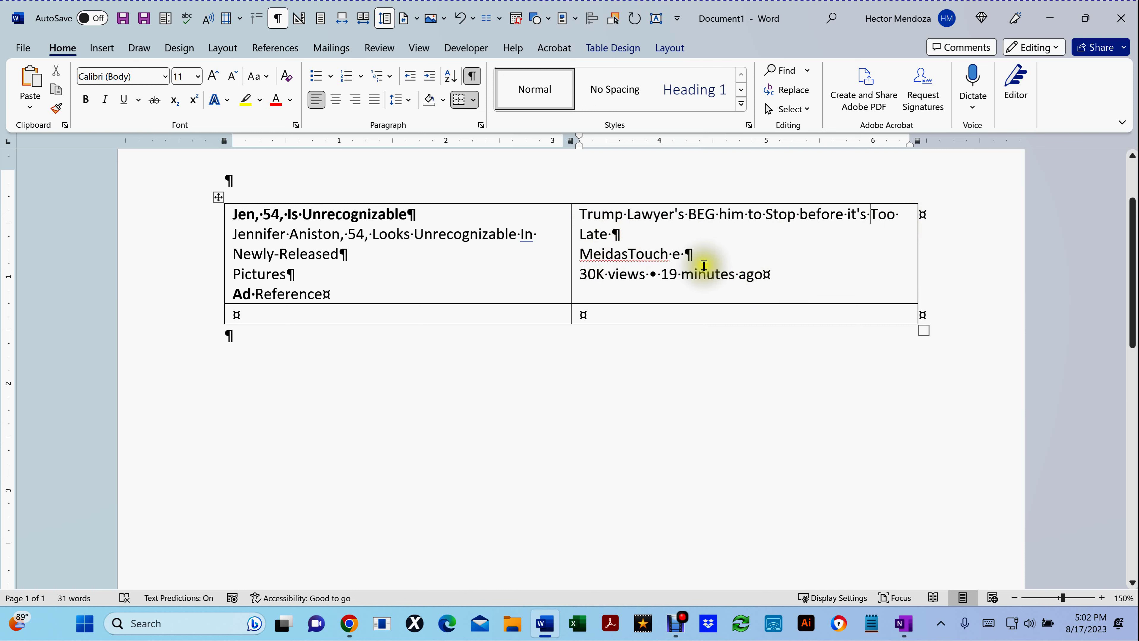
scroll(701, 265, "up", 10)
scroll(702, 265, "down", 5)
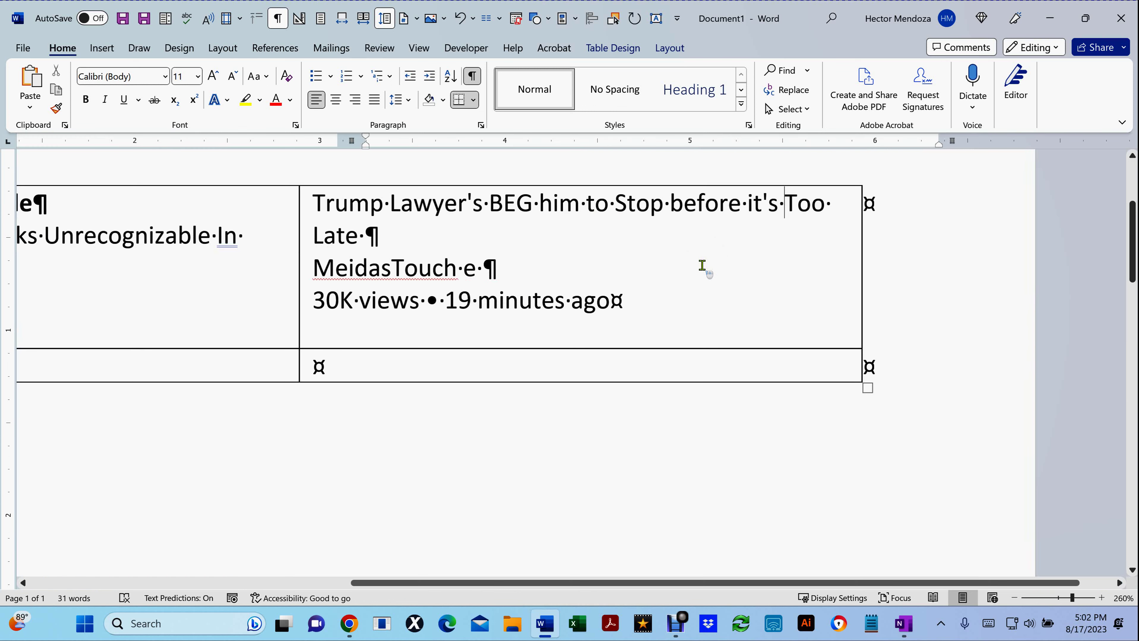
scroll(702, 265, "up", 4)
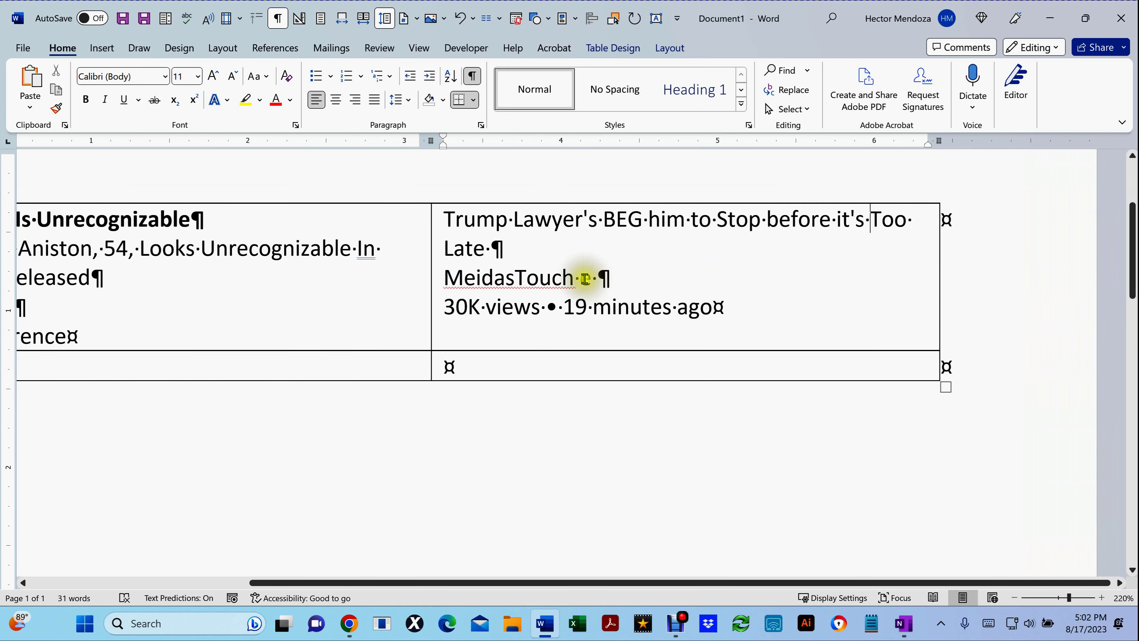
double_click(503, 289)
key("Right")
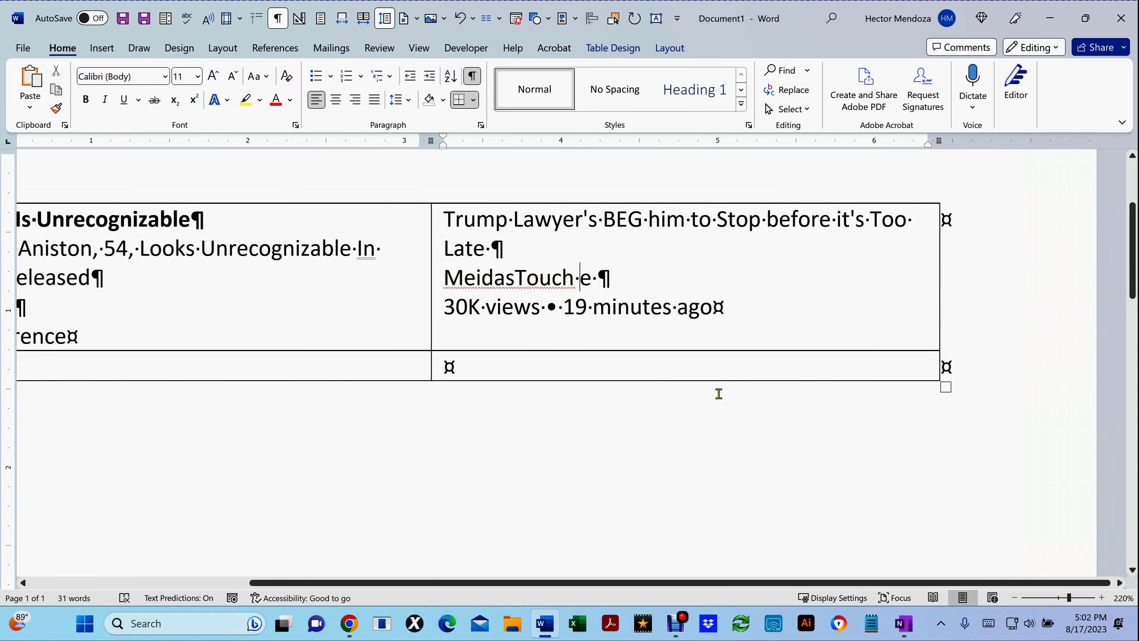
key("BackSpace")
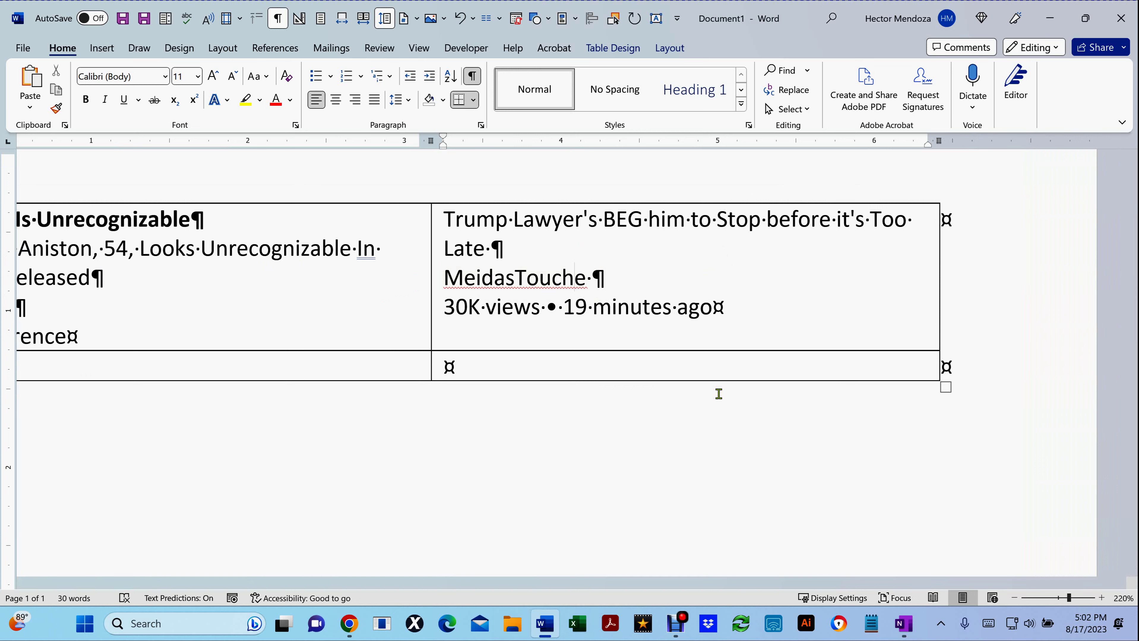
key("ctrl+shift+8")
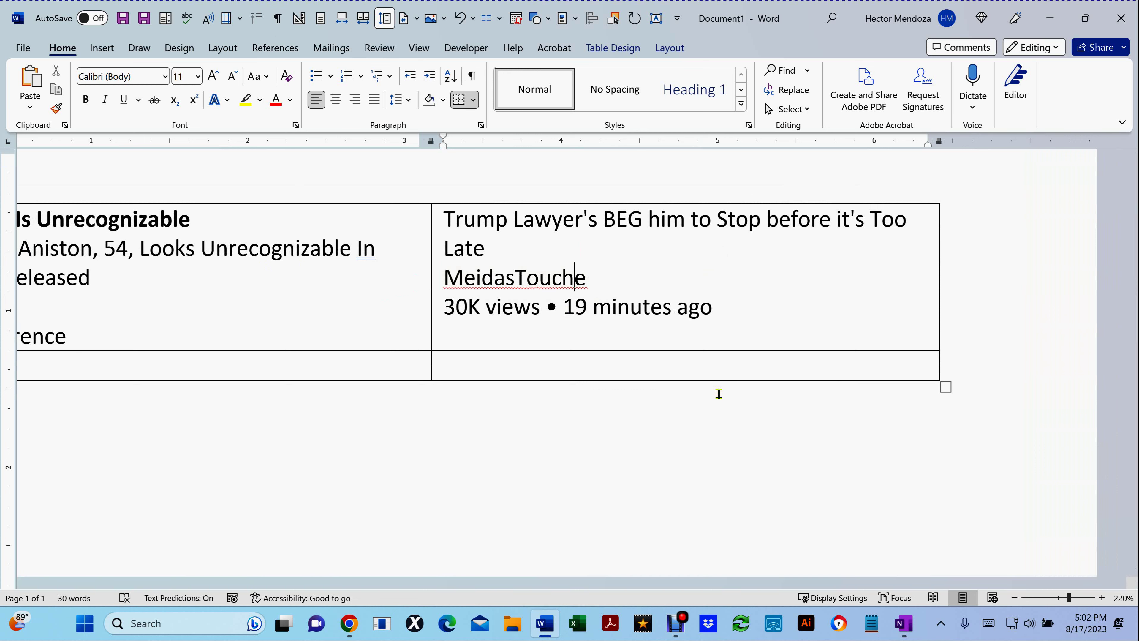
scroll(650, 361, "down", 5)
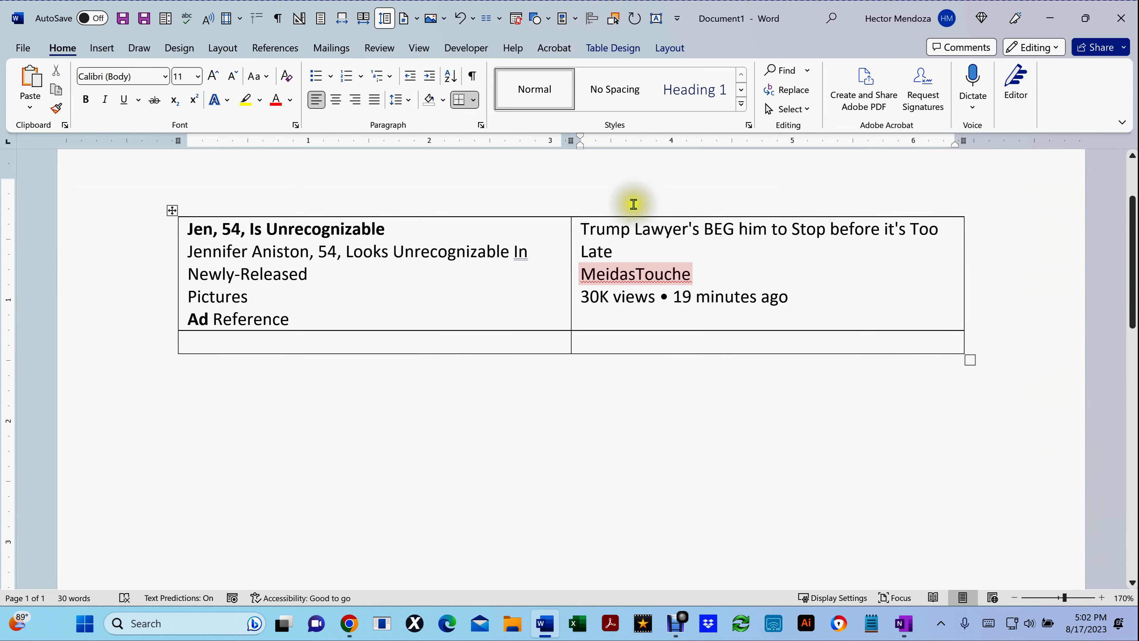
scroll(839, 330, "up", 1)
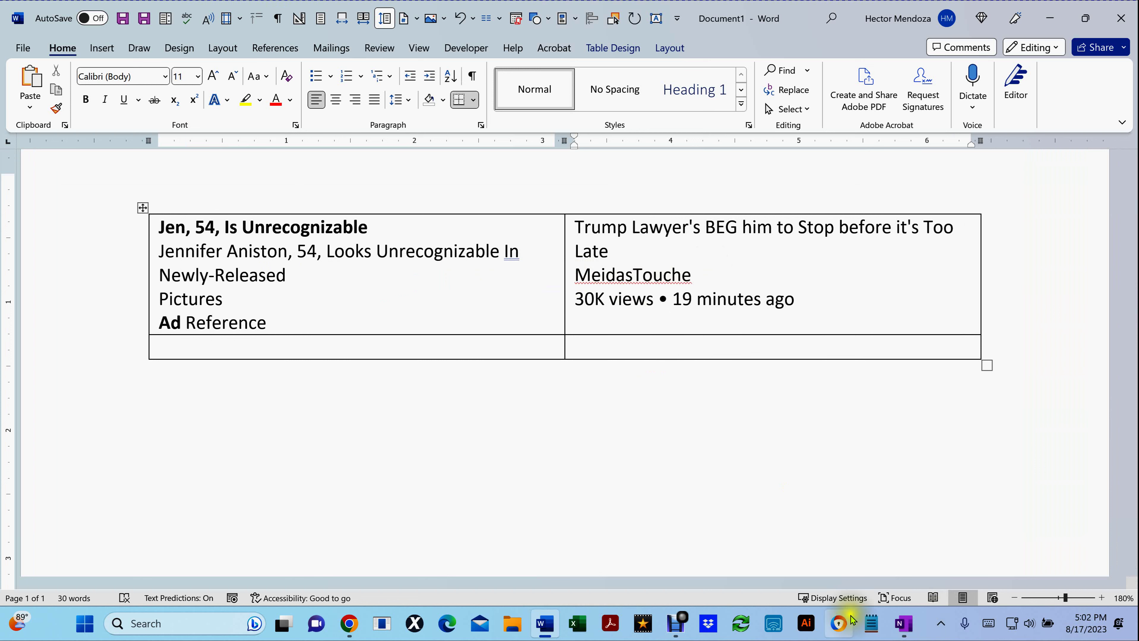
- Switch to OneNote, clear the pasted picture from the page and place the cursor in the empty page title
left_click(903, 624)
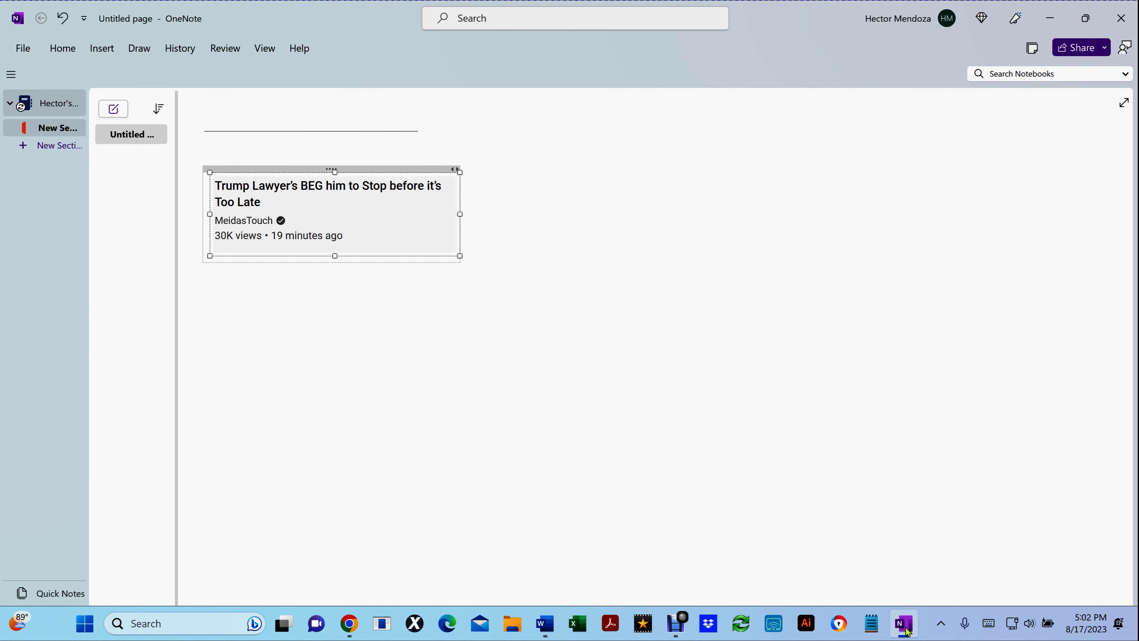
left_click(90, 74)
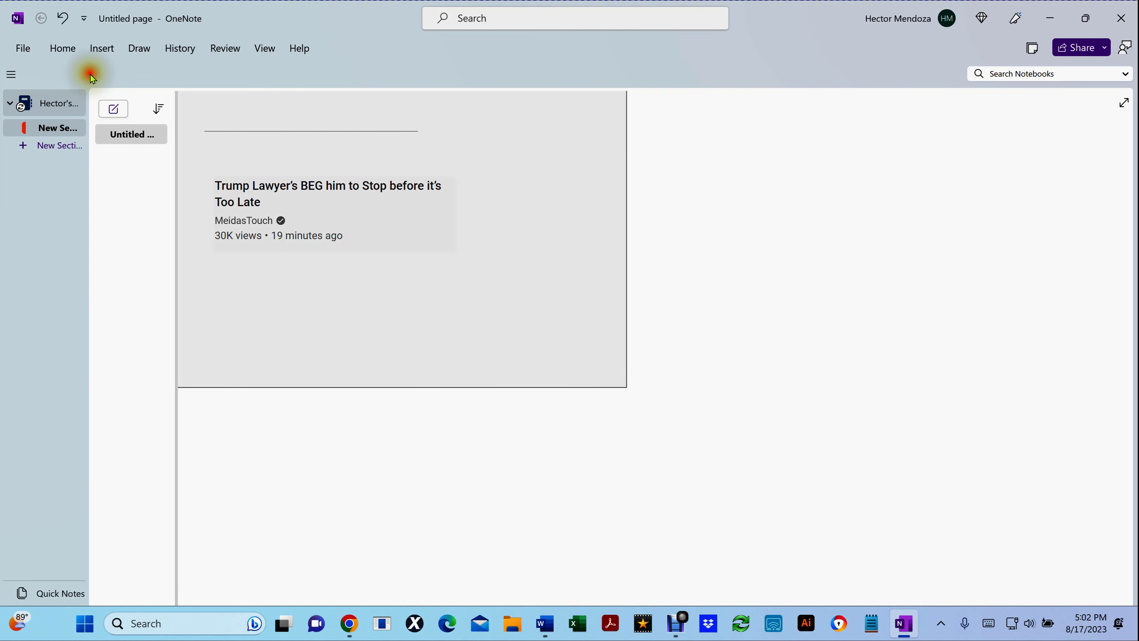
key("ctrl+z")
key("ctrl+z")
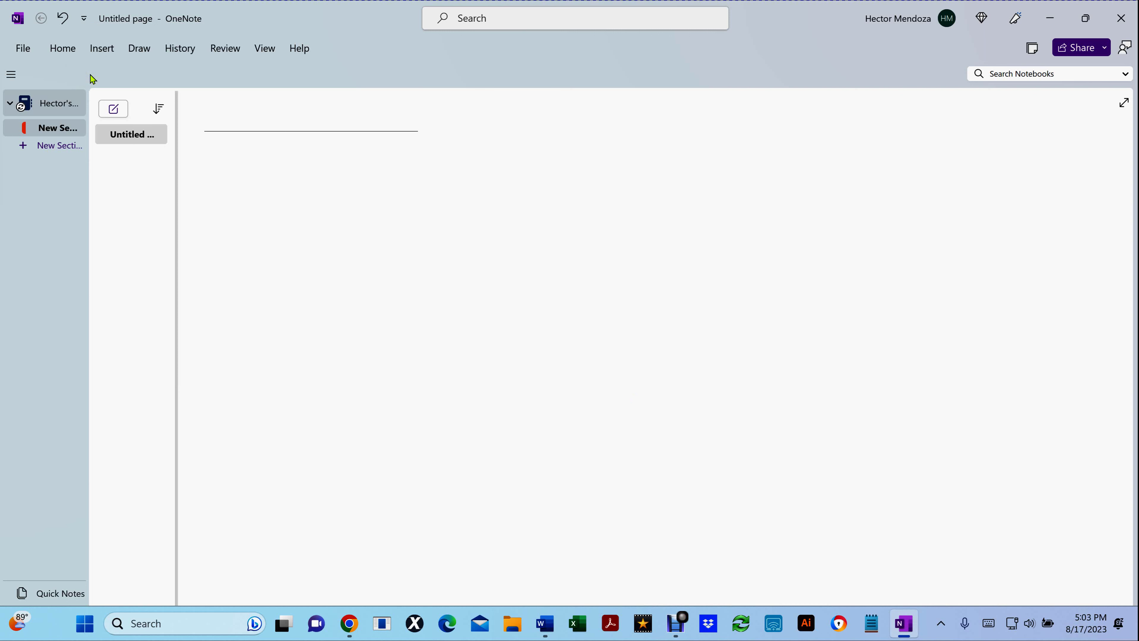
right_click(272, 116)
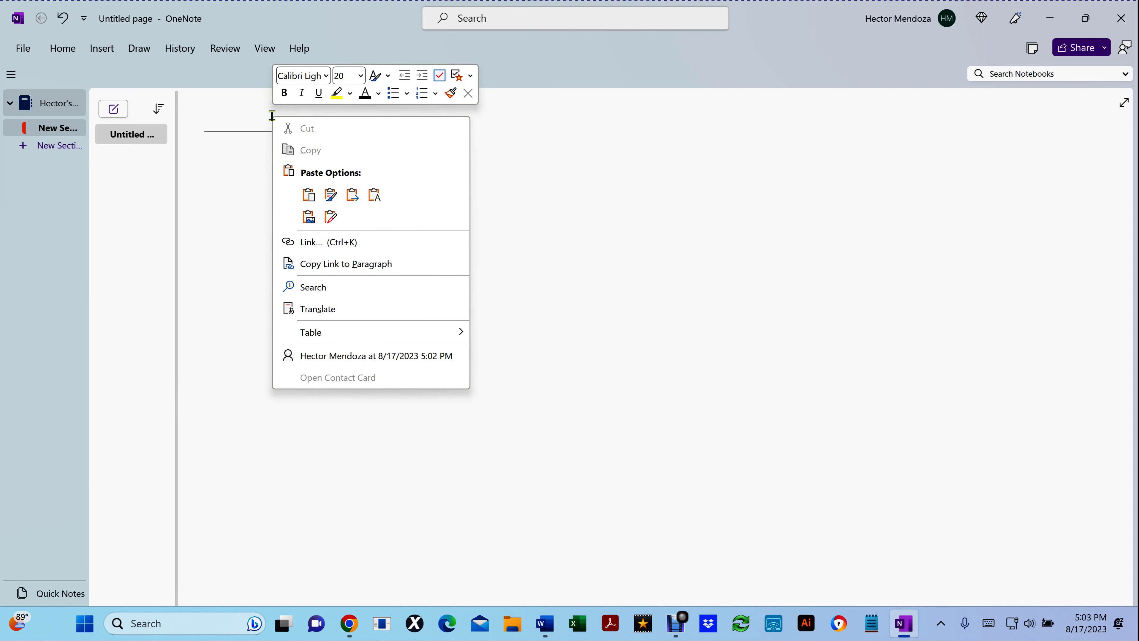
left_click(514, 228)
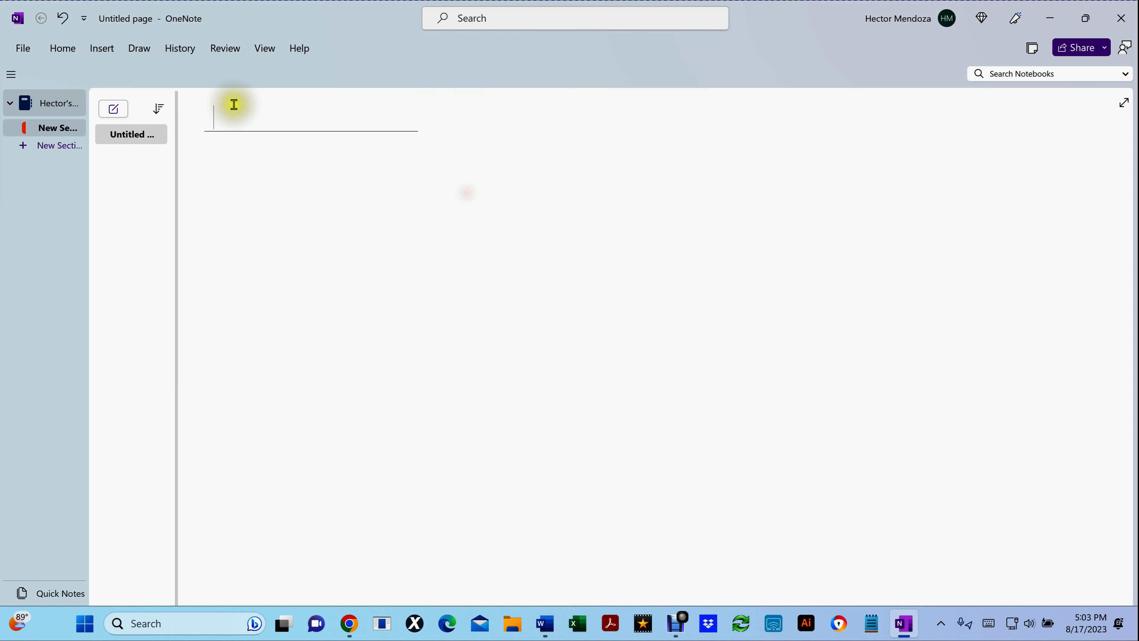
left_click(228, 119)
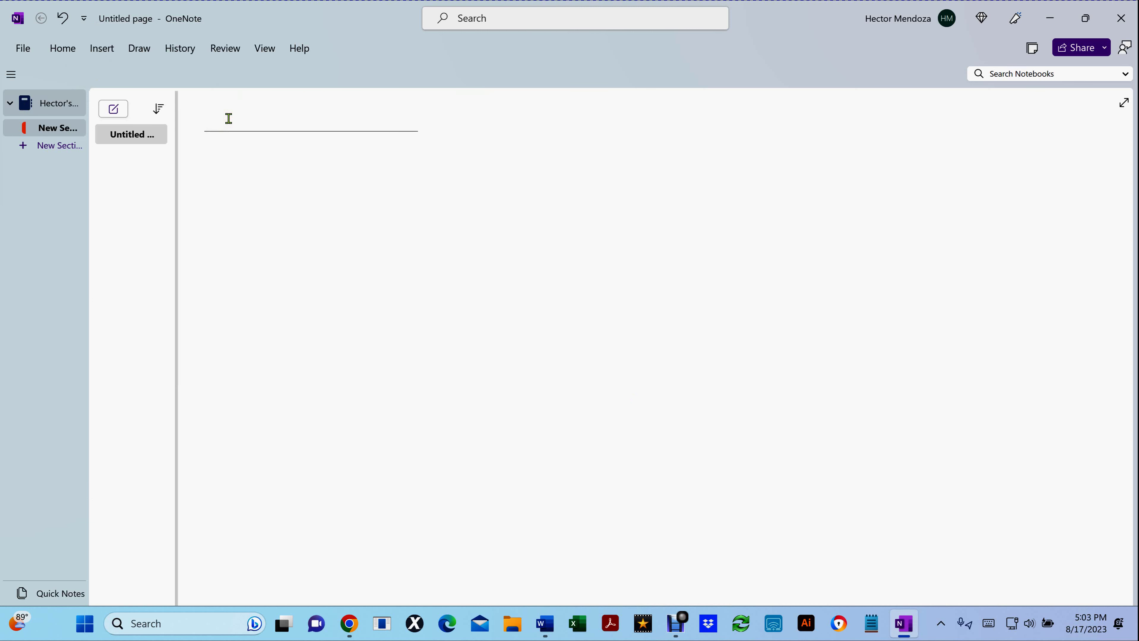